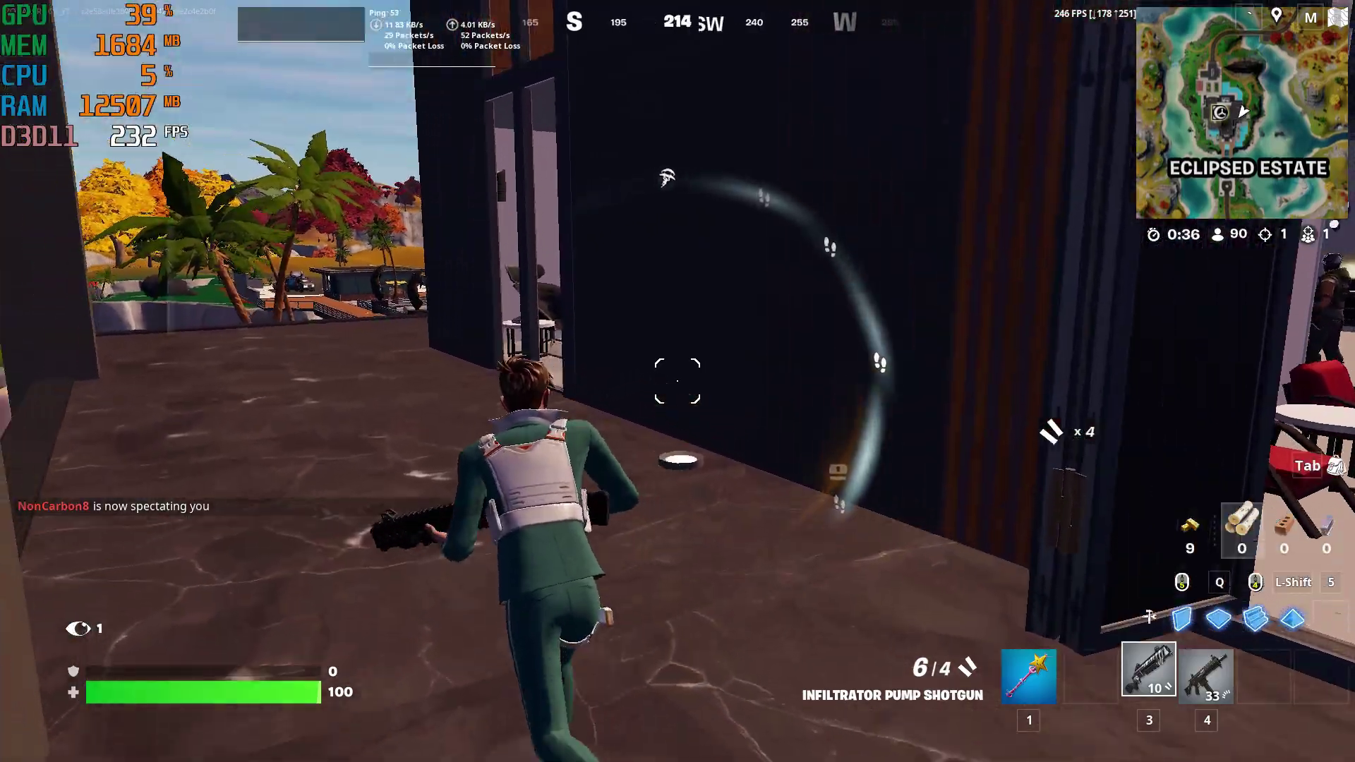
{"action": "key", "text": "w"}
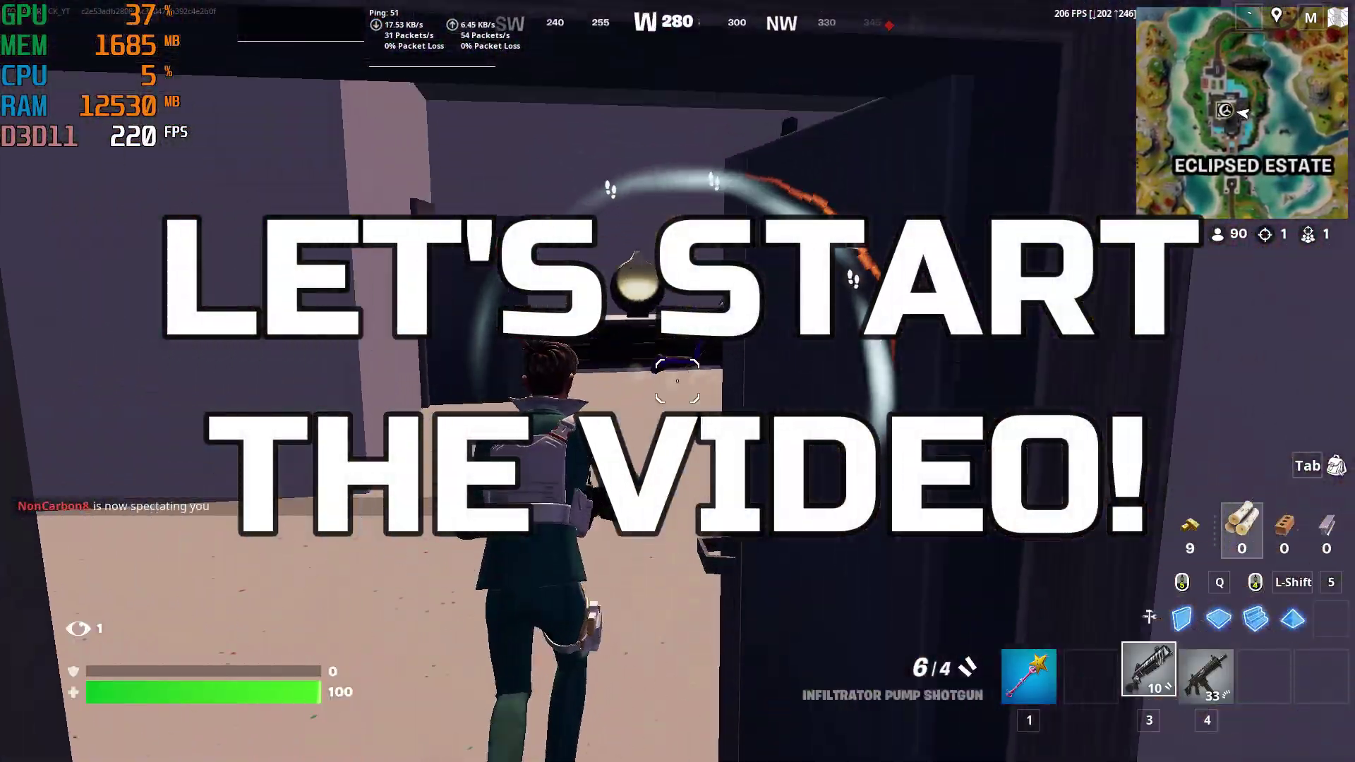
{"action": "key", "text": "4"}
{"action": "left_click", "coordinate": [677, 381]}
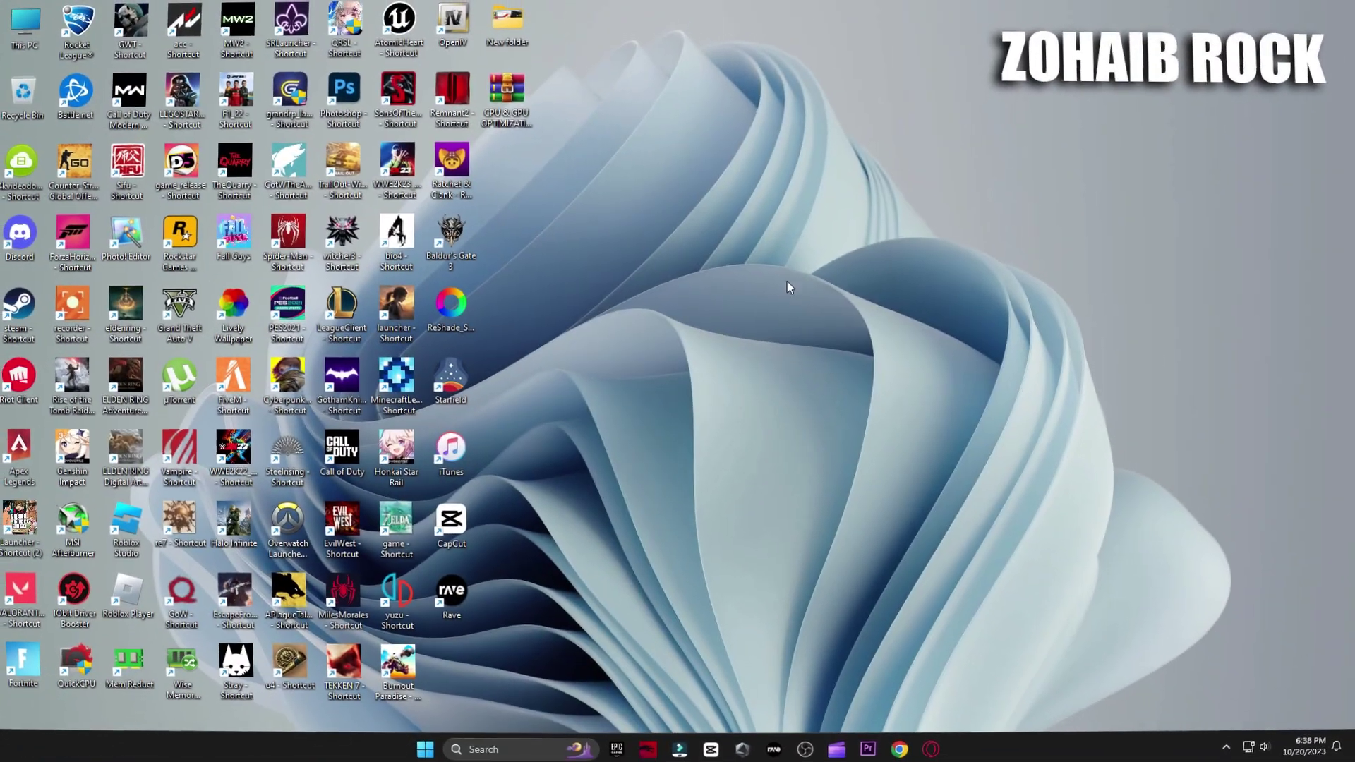
Open the system's restore point settings and turn on system protection for Local Disk (C:).
{"action": "left_click", "coordinate": [529, 750]}
{"action": "type", "text": "create"}
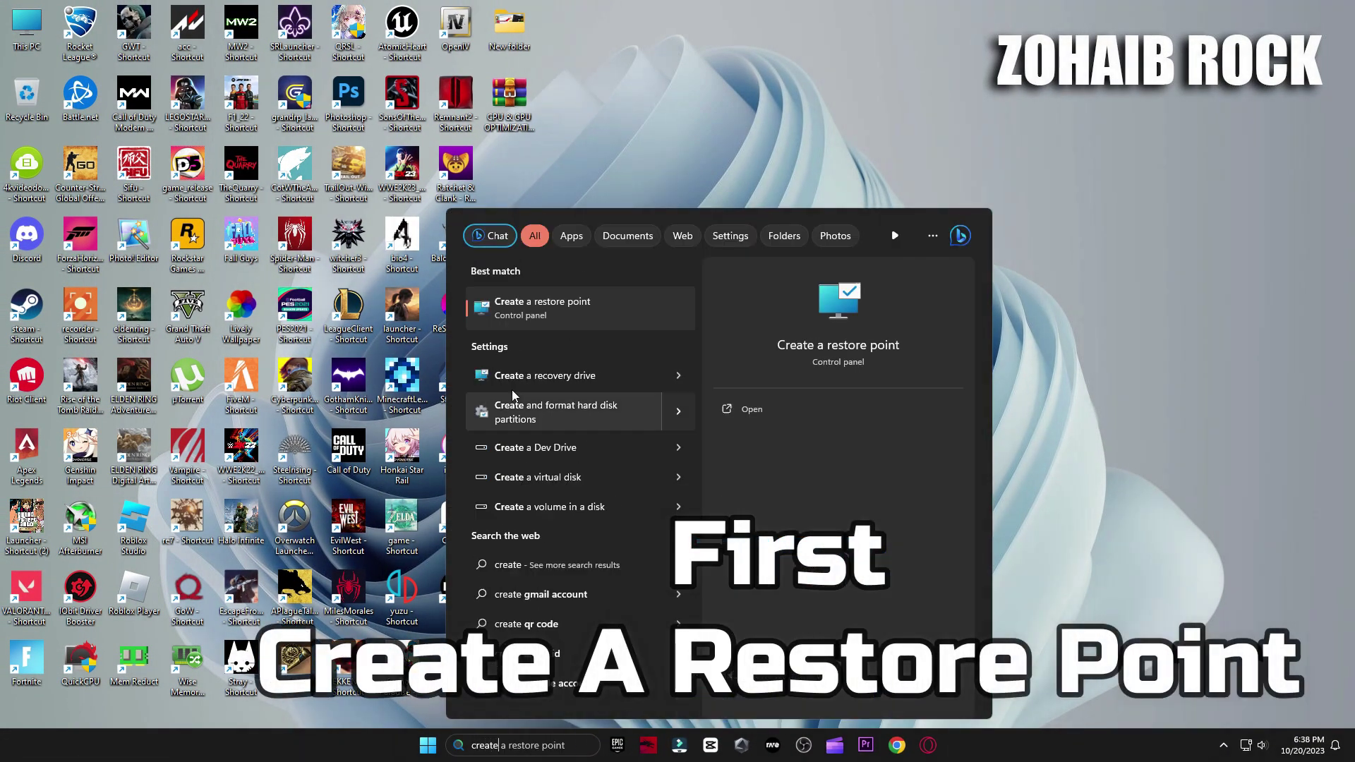
{"action": "left_click", "coordinate": [587, 310]}
{"action": "left_click_drag", "start_coordinate": [210, 34], "coordinate": [862, 134]}
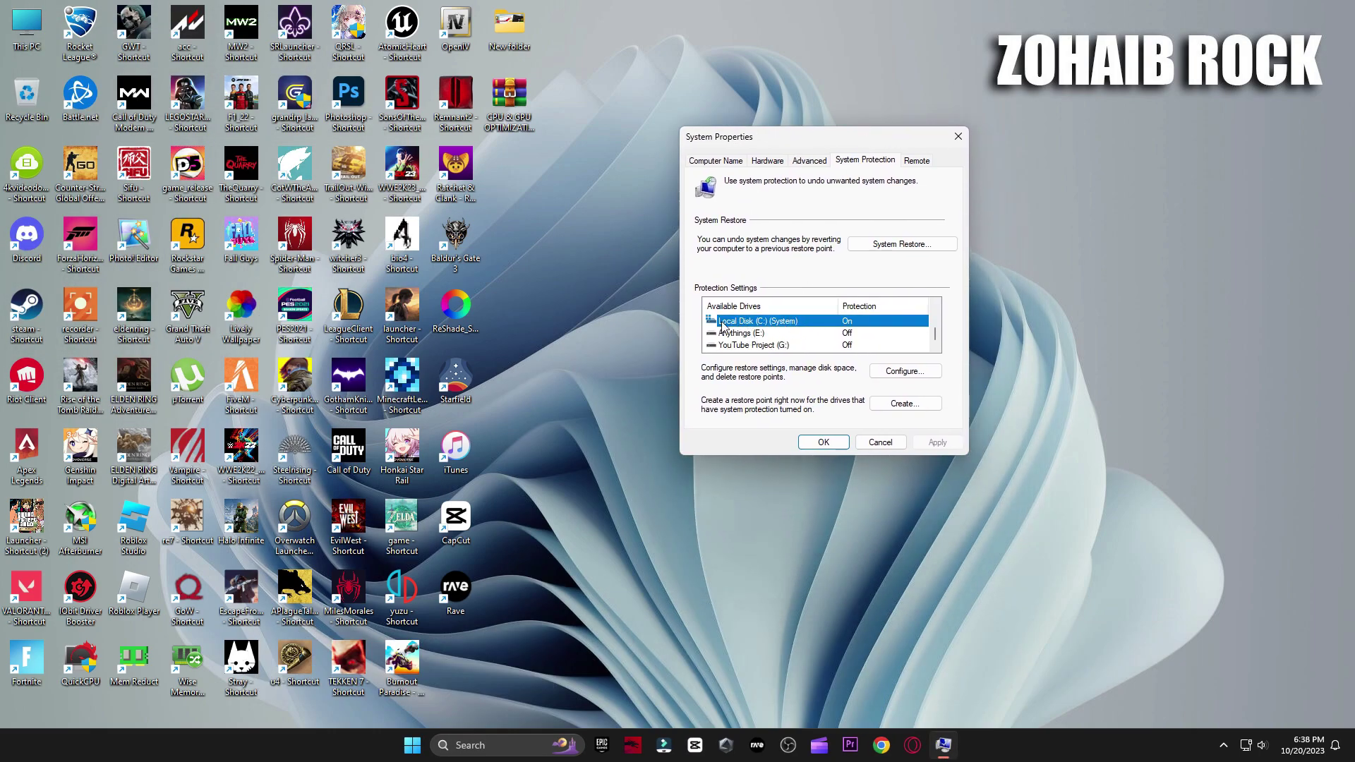
{"action": "left_click", "coordinate": [892, 373]}
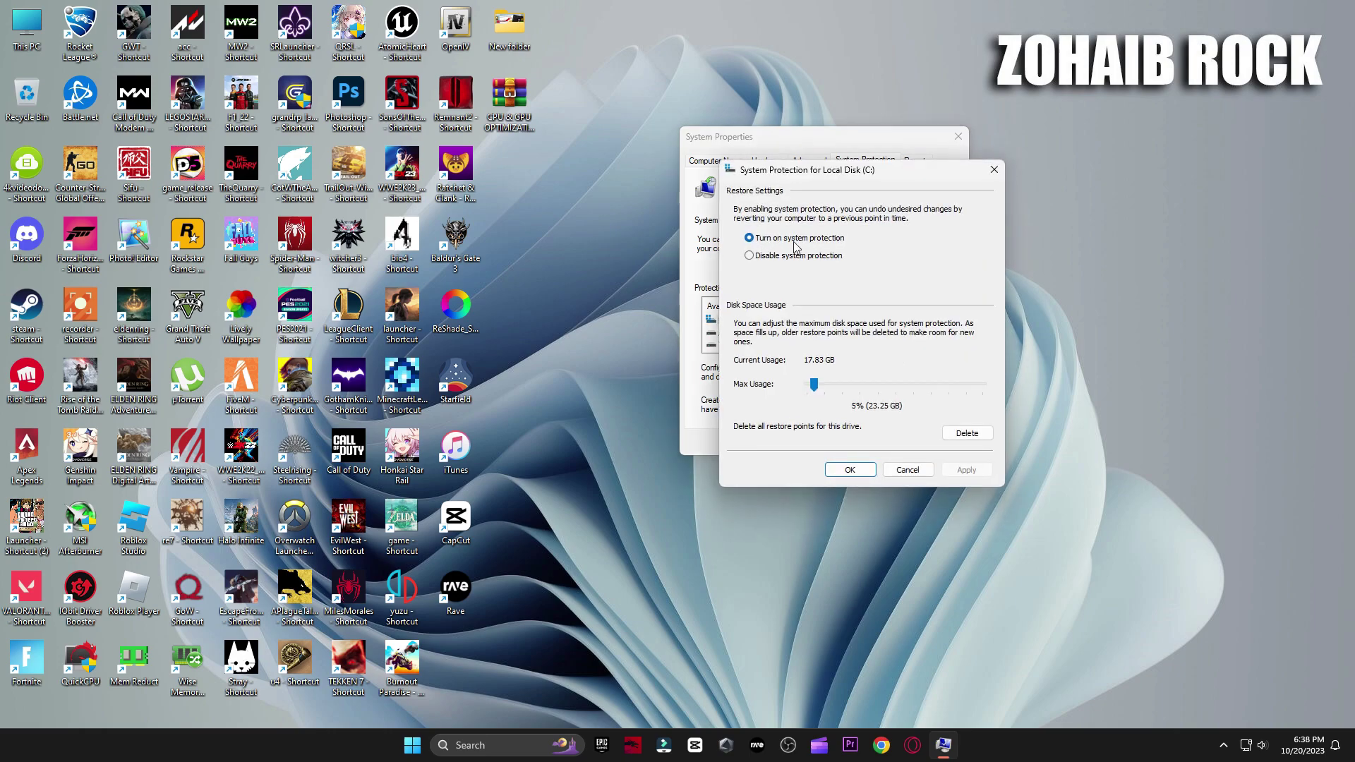
{"action": "left_click", "coordinate": [851, 471]}
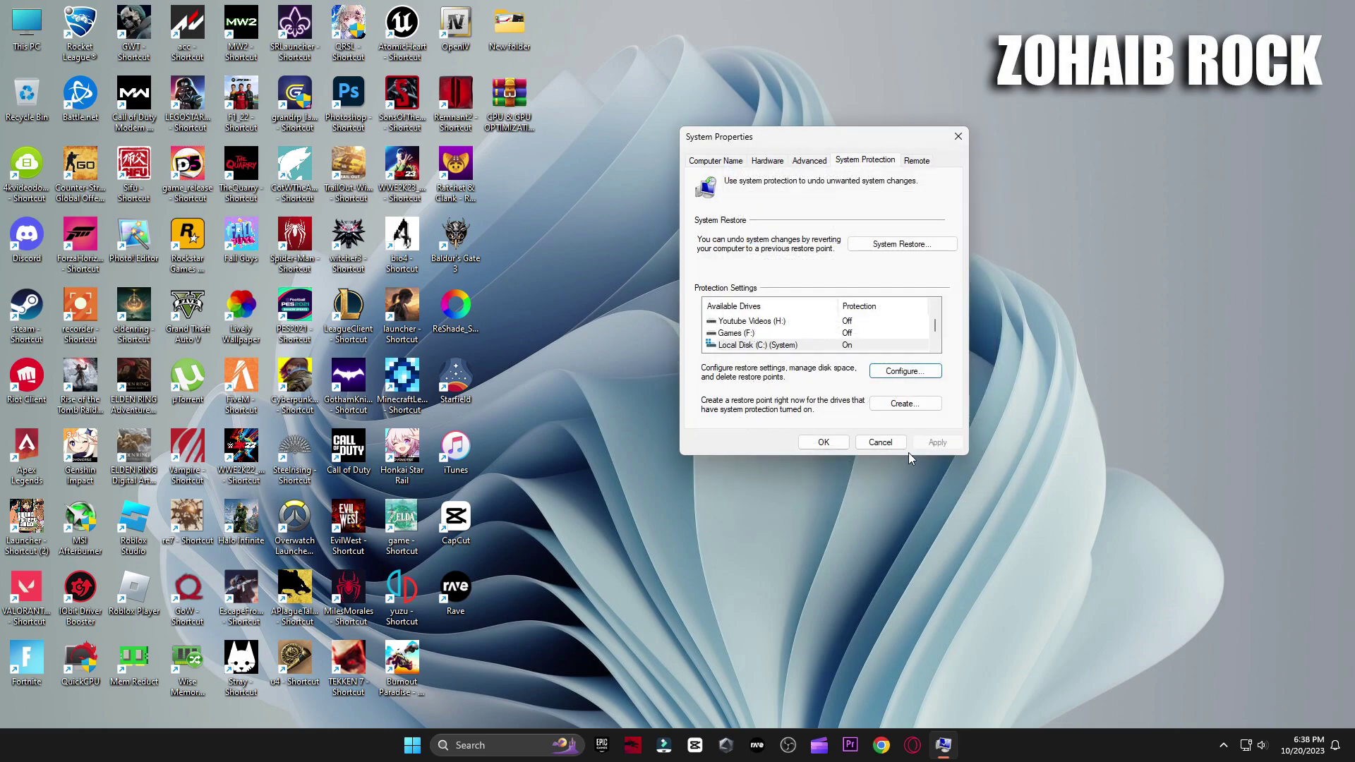
Create a restore point described as "backup" and close System Properties.
{"action": "left_click", "coordinate": [898, 408]}
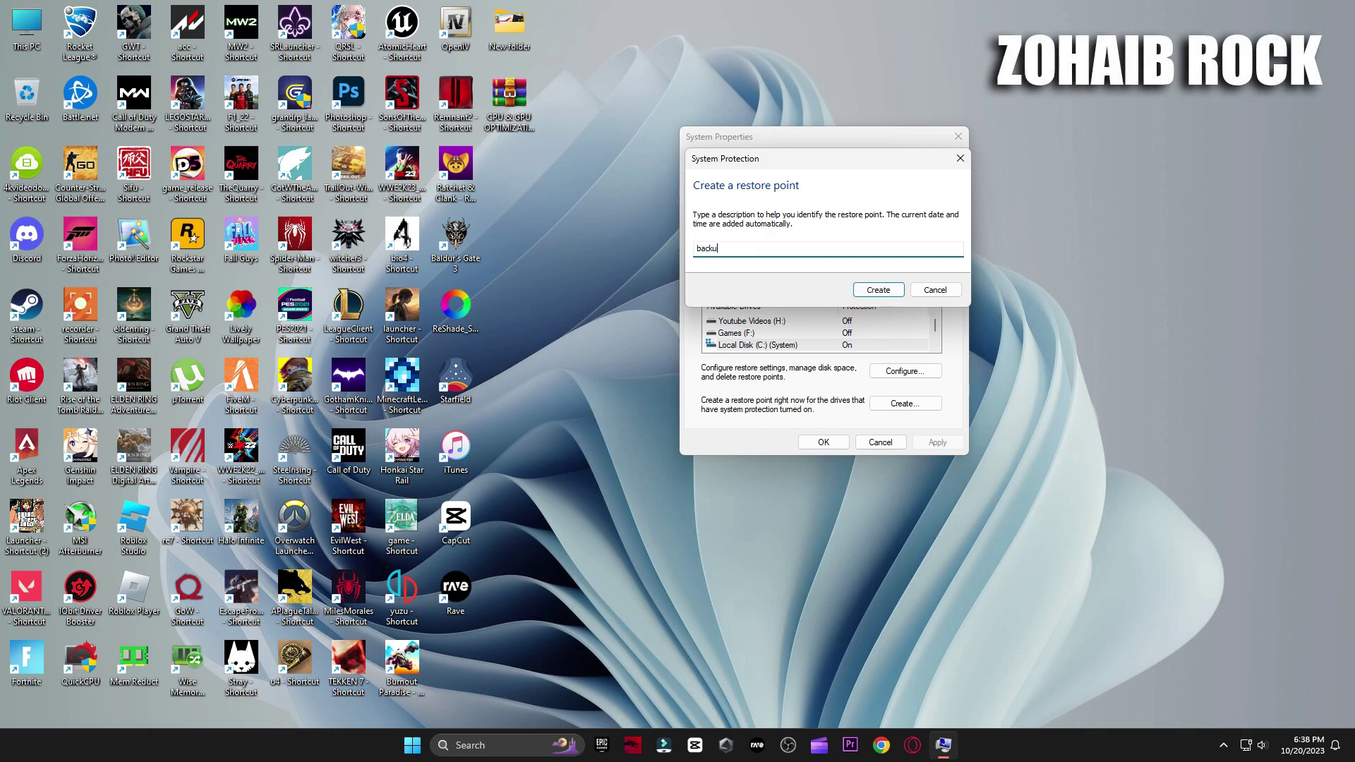
{"action": "left_click", "coordinate": [867, 291]}
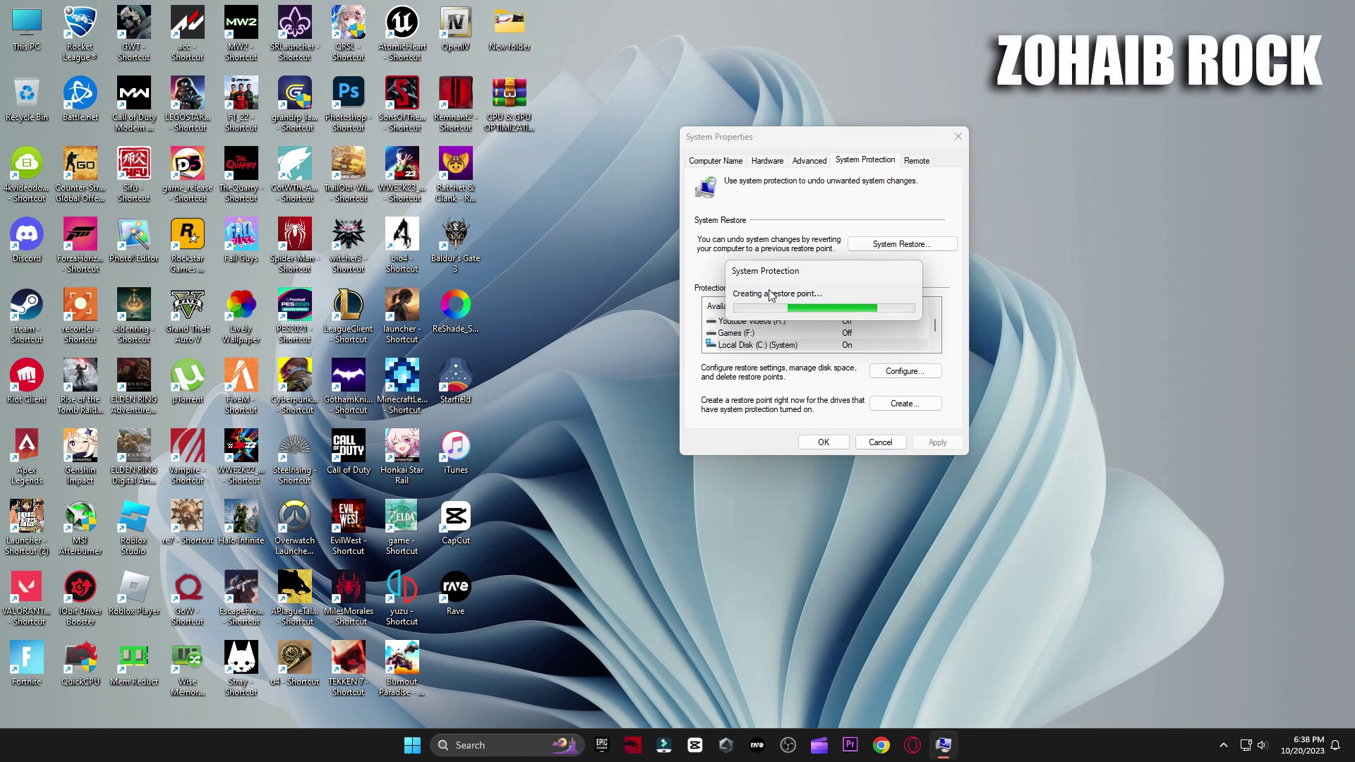
{"action": "left_click", "coordinate": [893, 305]}
{"action": "left_click", "coordinate": [817, 443]}
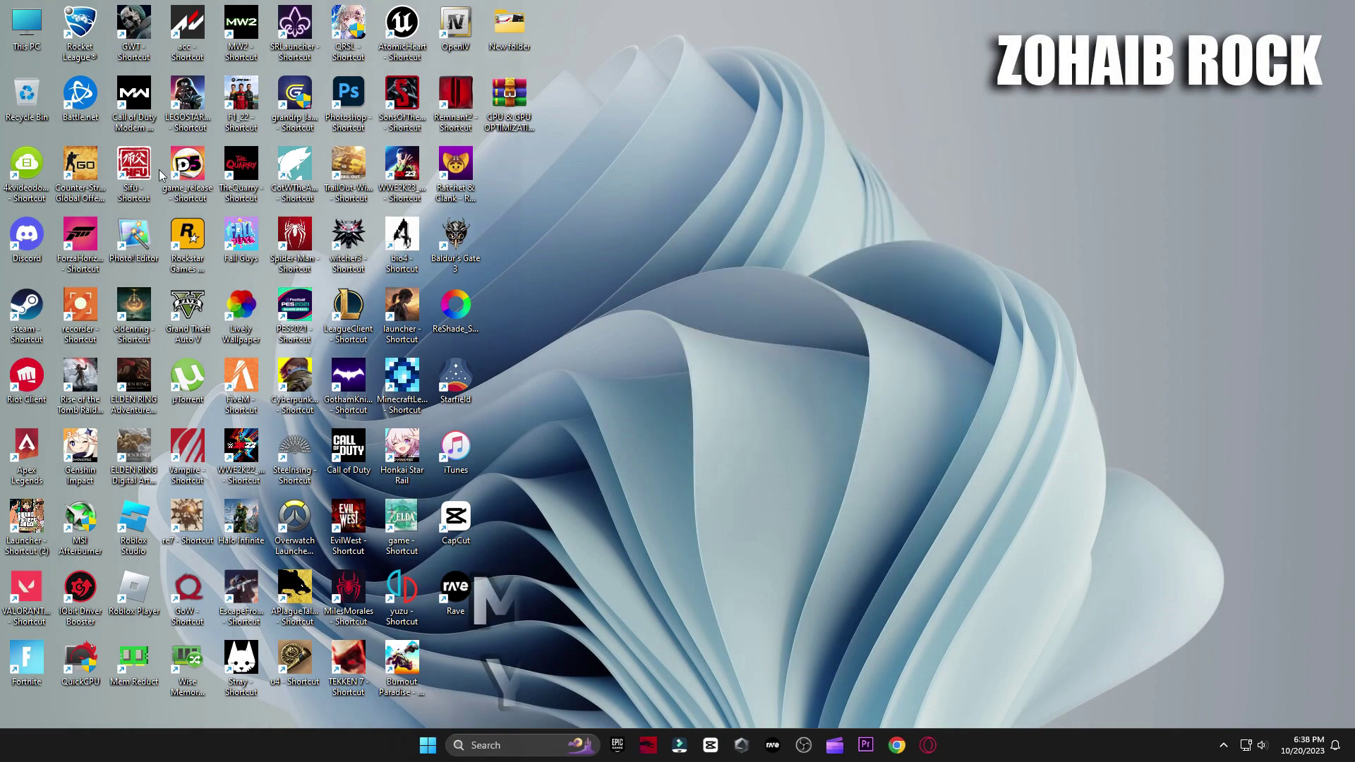
Open the Computer Management console for this PC and show Device Manager.
{"action": "right_click", "coordinate": [25, 21]}
{"action": "left_click", "coordinate": [71, 205]}
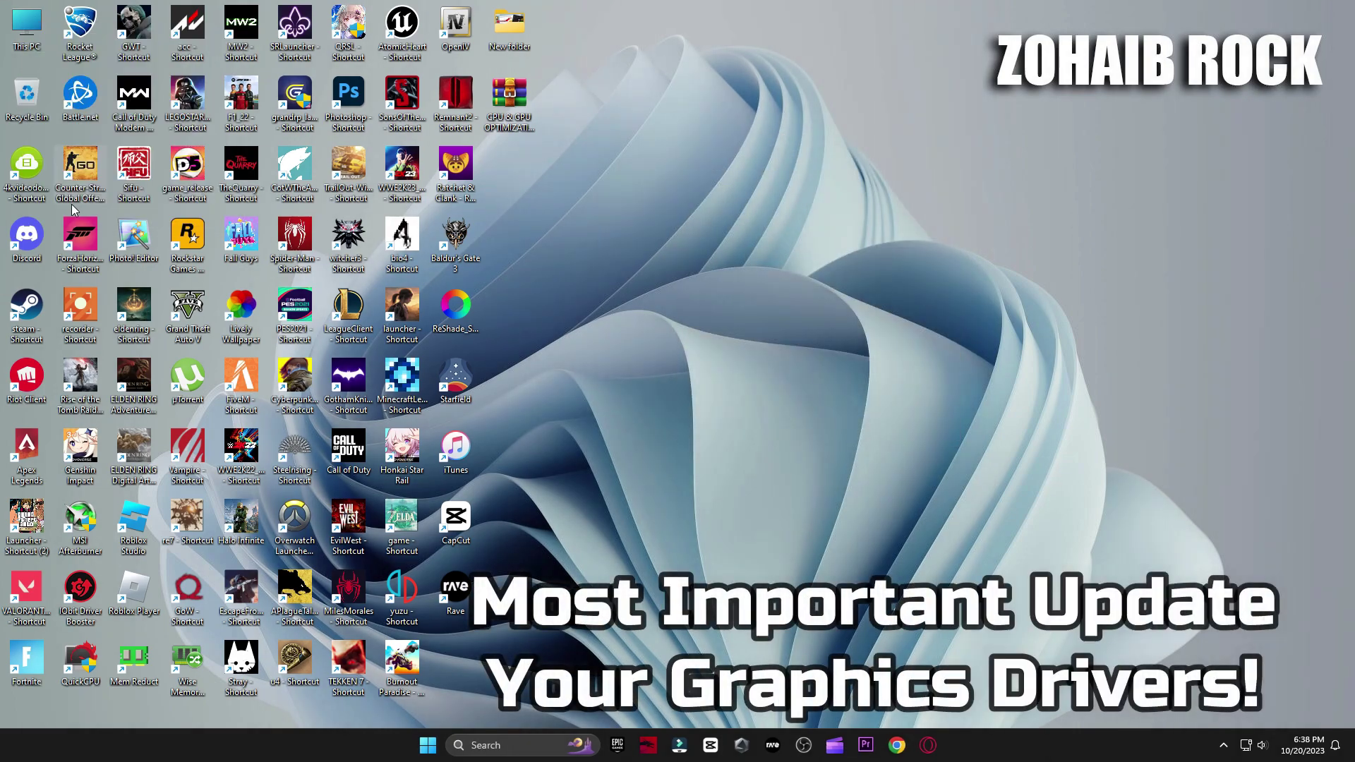
{"action": "left_click", "coordinate": [80, 63]}
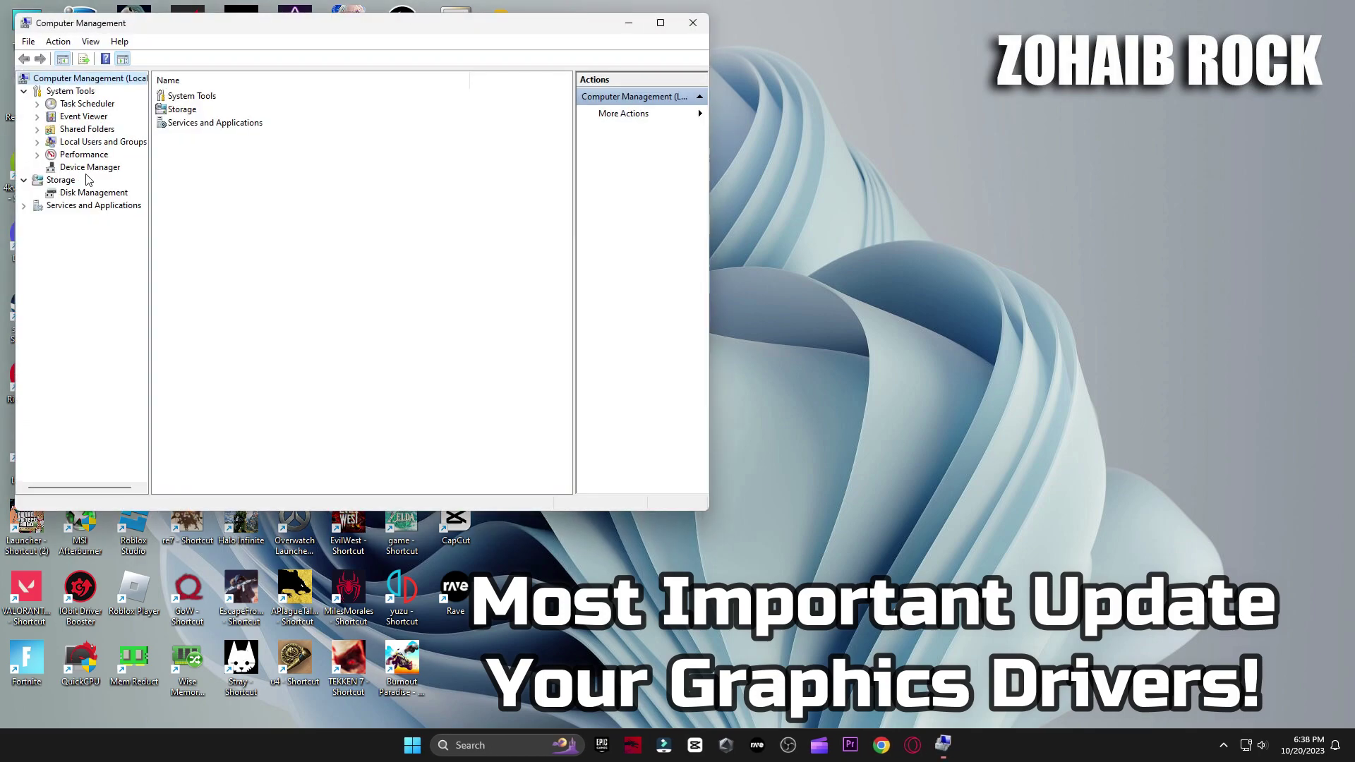
{"action": "left_click", "coordinate": [99, 167]}
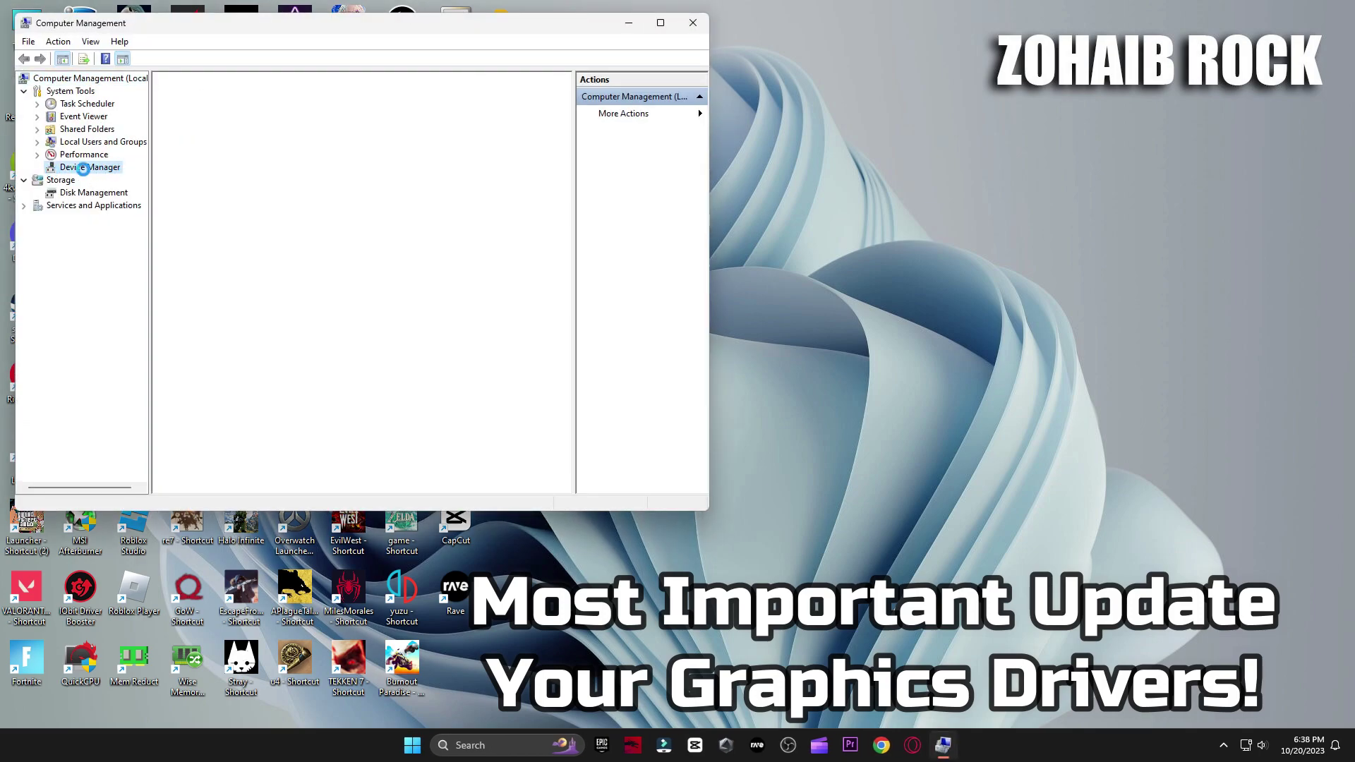
Run an automatic driver update search for the NVIDIA GeForce RTX 3070 display adapter and close the update wizard.
{"action": "left_click", "coordinate": [226, 130]}
{"action": "double_click", "coordinate": [226, 129]}
{"action": "left_click", "coordinate": [266, 143]}
{"action": "right_click", "coordinate": [268, 150]}
{"action": "left_click", "coordinate": [295, 157]}
{"action": "left_click", "coordinate": [331, 226]}
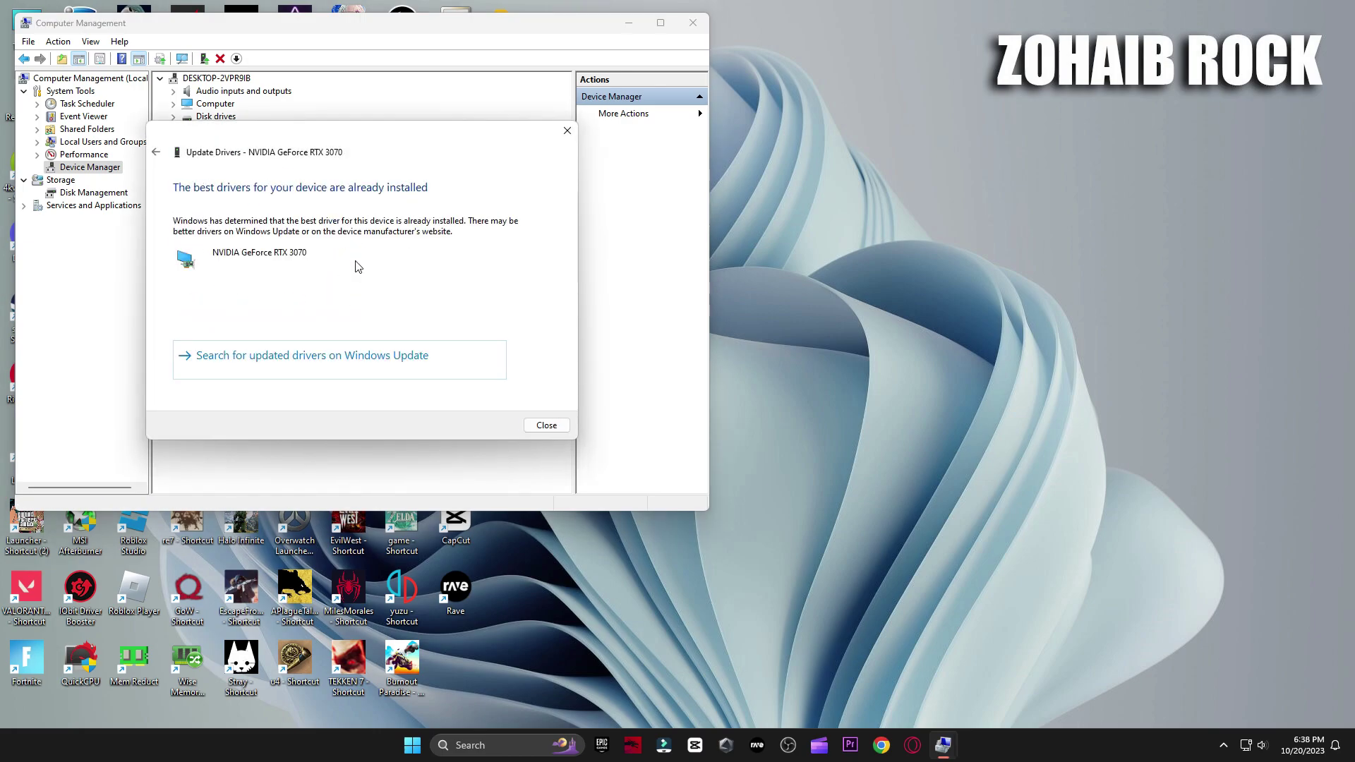
{"action": "left_click", "coordinate": [548, 426]}
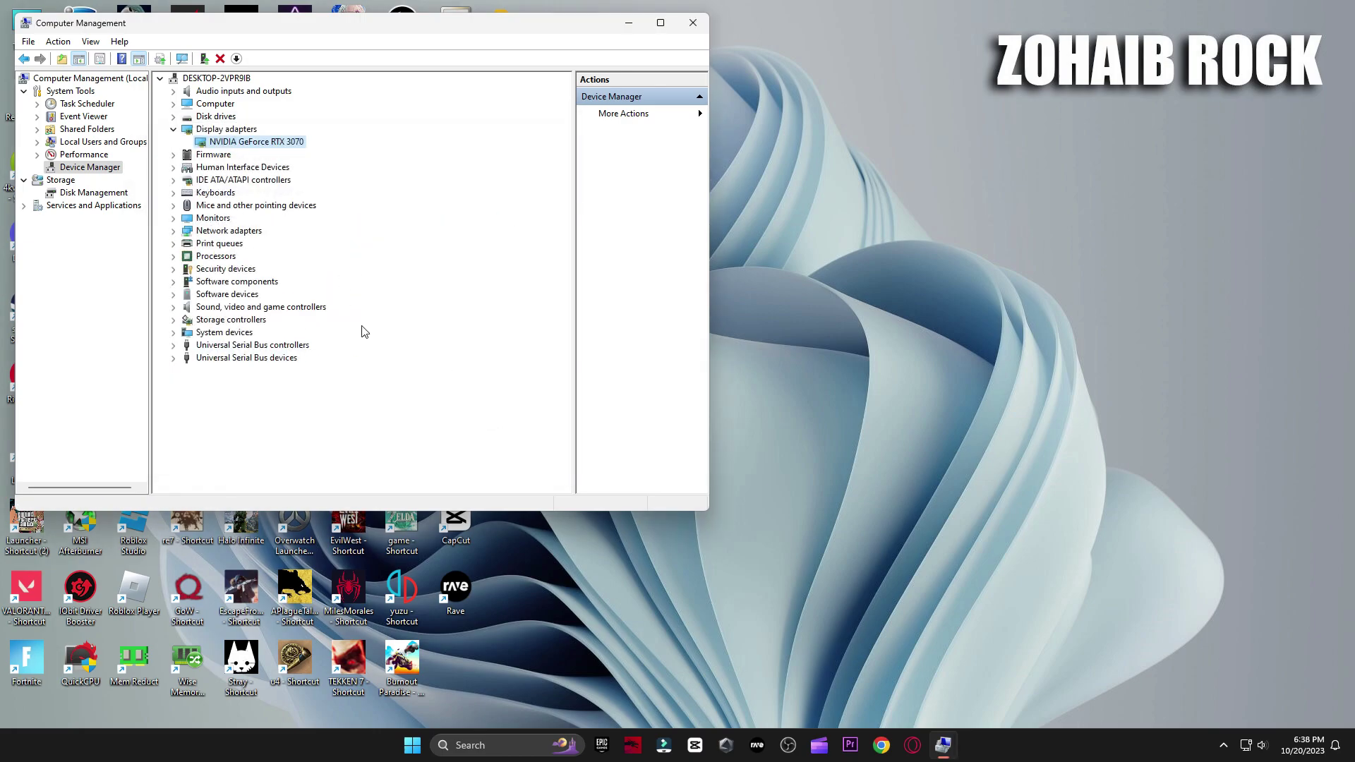
Disable the High precision event timer among the system devices and close Computer Management.
{"action": "double_click", "coordinate": [201, 336]}
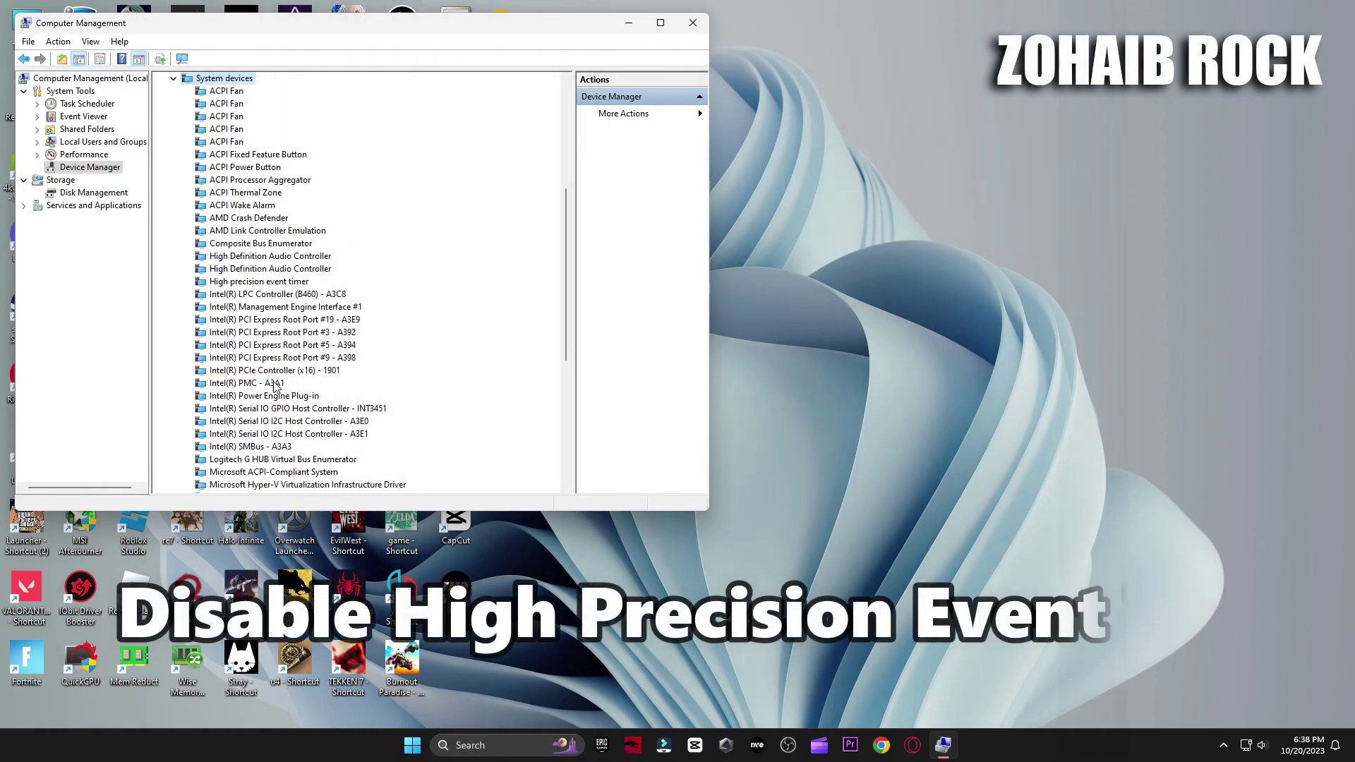
{"action": "right_click", "coordinate": [242, 282]}
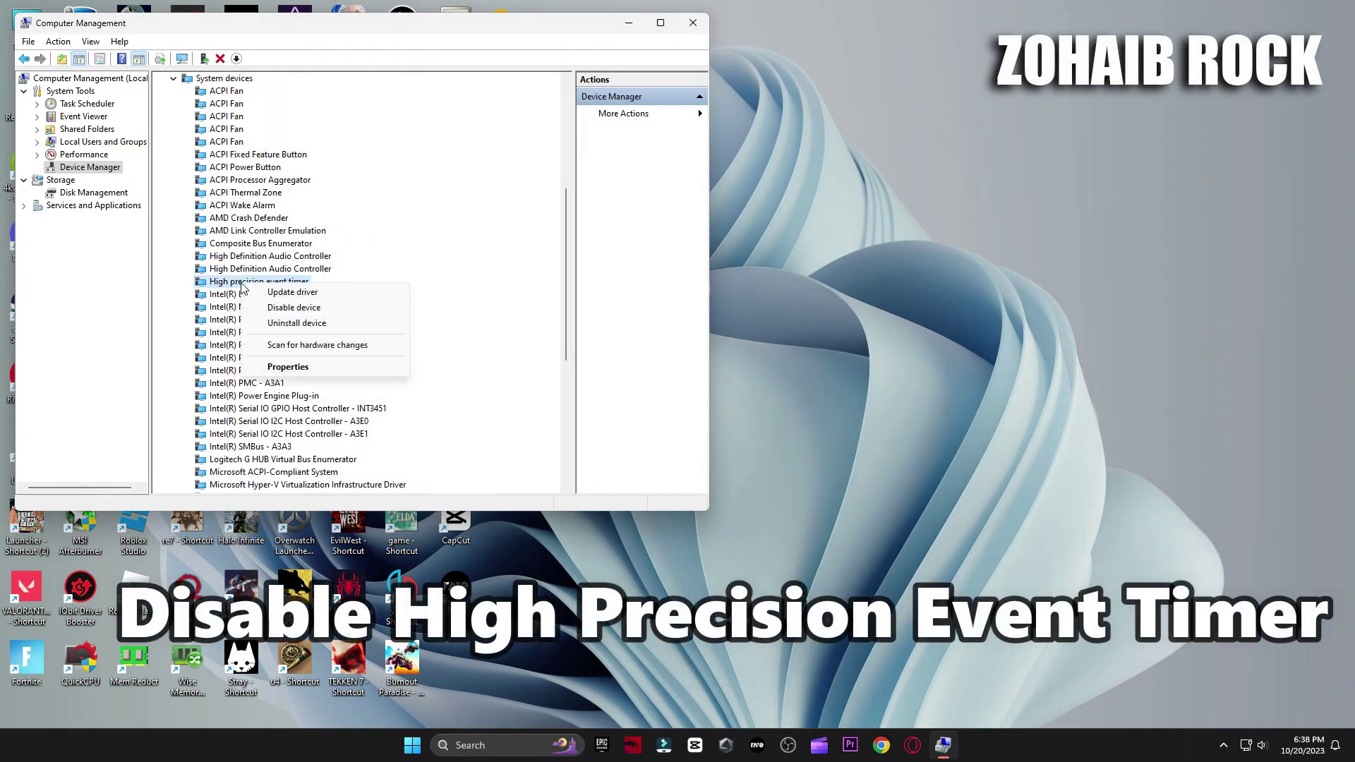
{"action": "left_click", "coordinate": [315, 310]}
{"action": "left_click", "coordinate": [718, 385]}
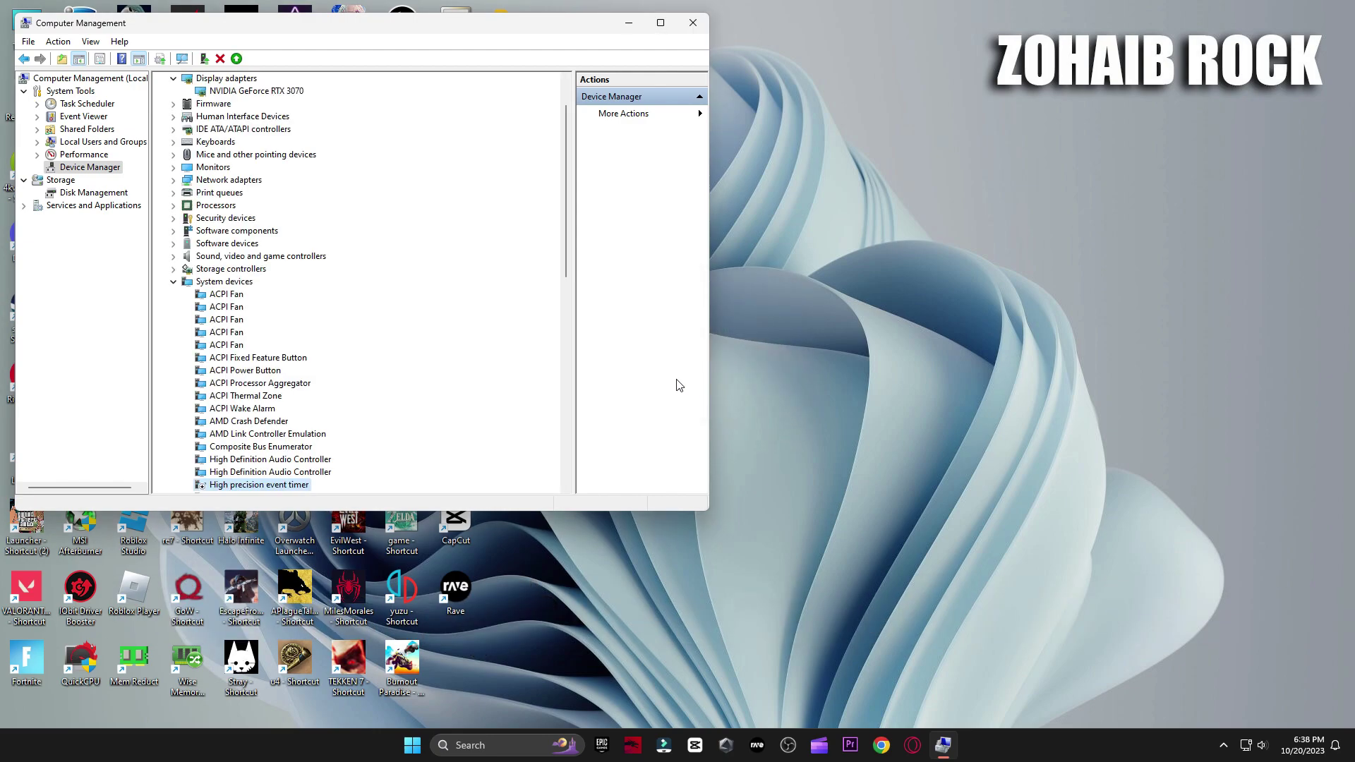
{"action": "scroll", "coordinate": [324, 474], "scroll_direction": "down", "scroll_amount": 2}
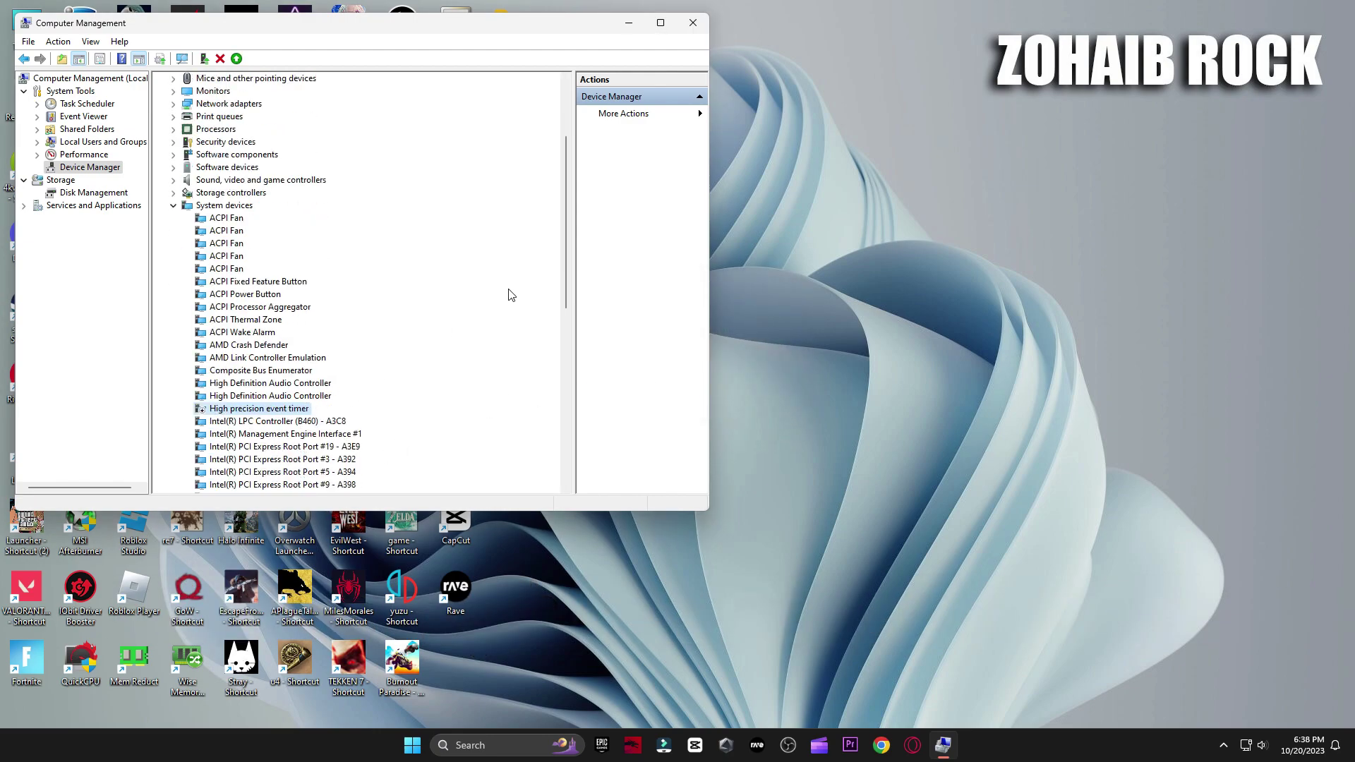
{"action": "left_click", "coordinate": [693, 24]}
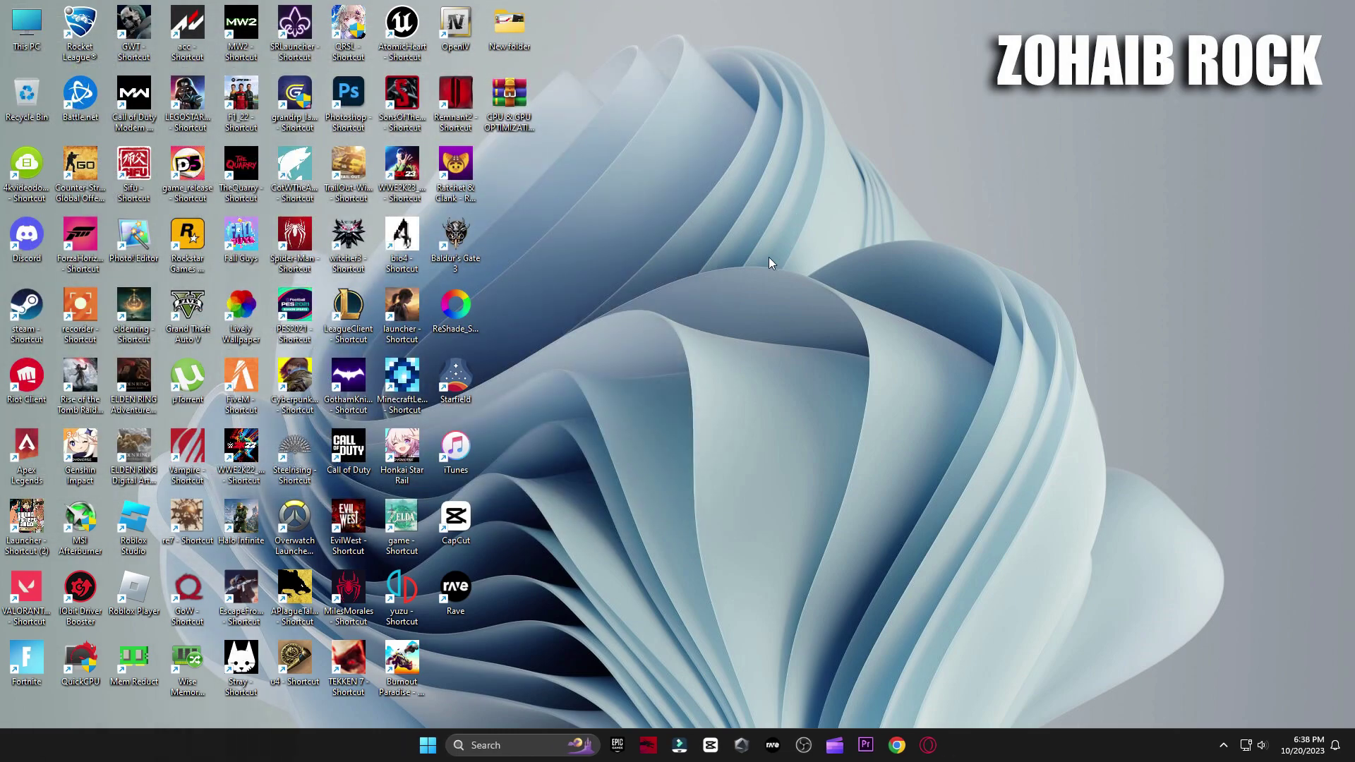
Find the Windows Update settings through a search for "windows" and check for updates.
{"action": "left_click", "coordinate": [533, 743]}
{"action": "type", "text": "windows"}
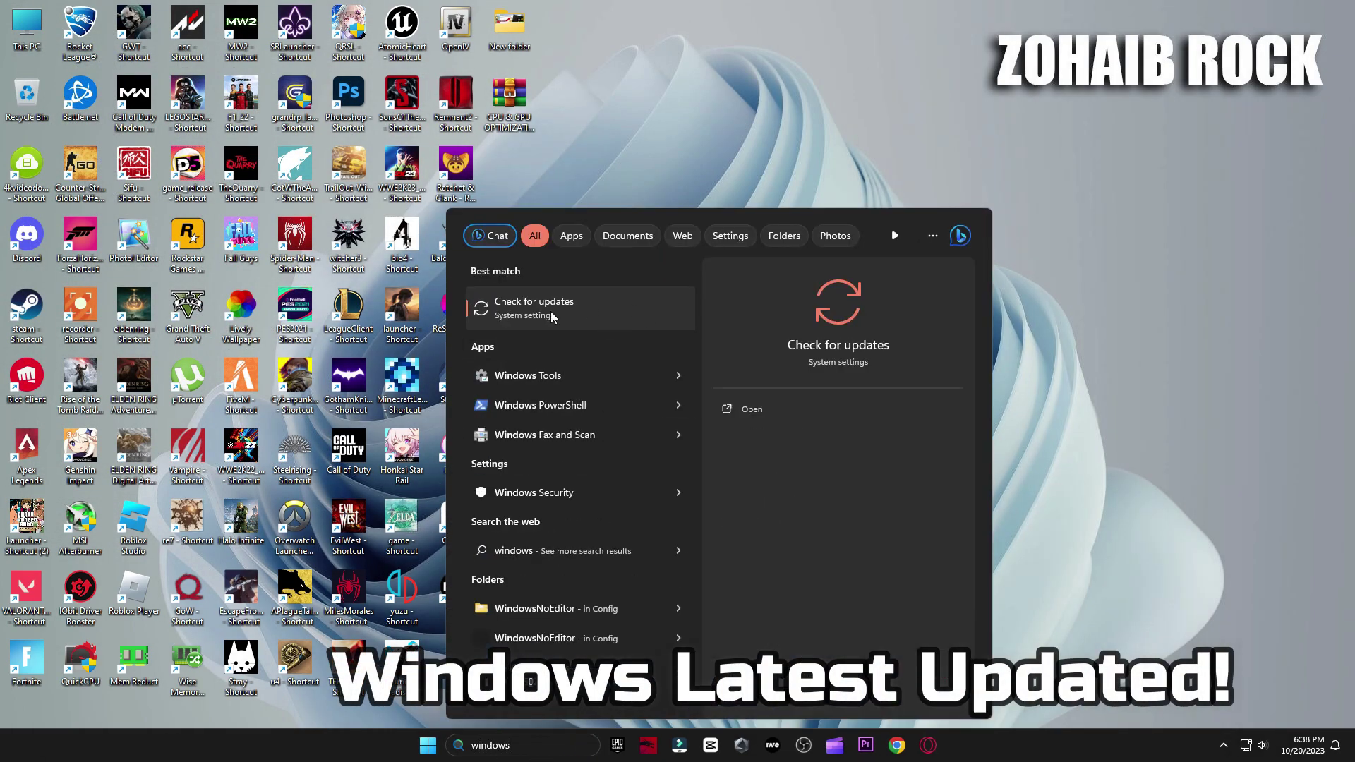
{"action": "left_click", "coordinate": [590, 306]}
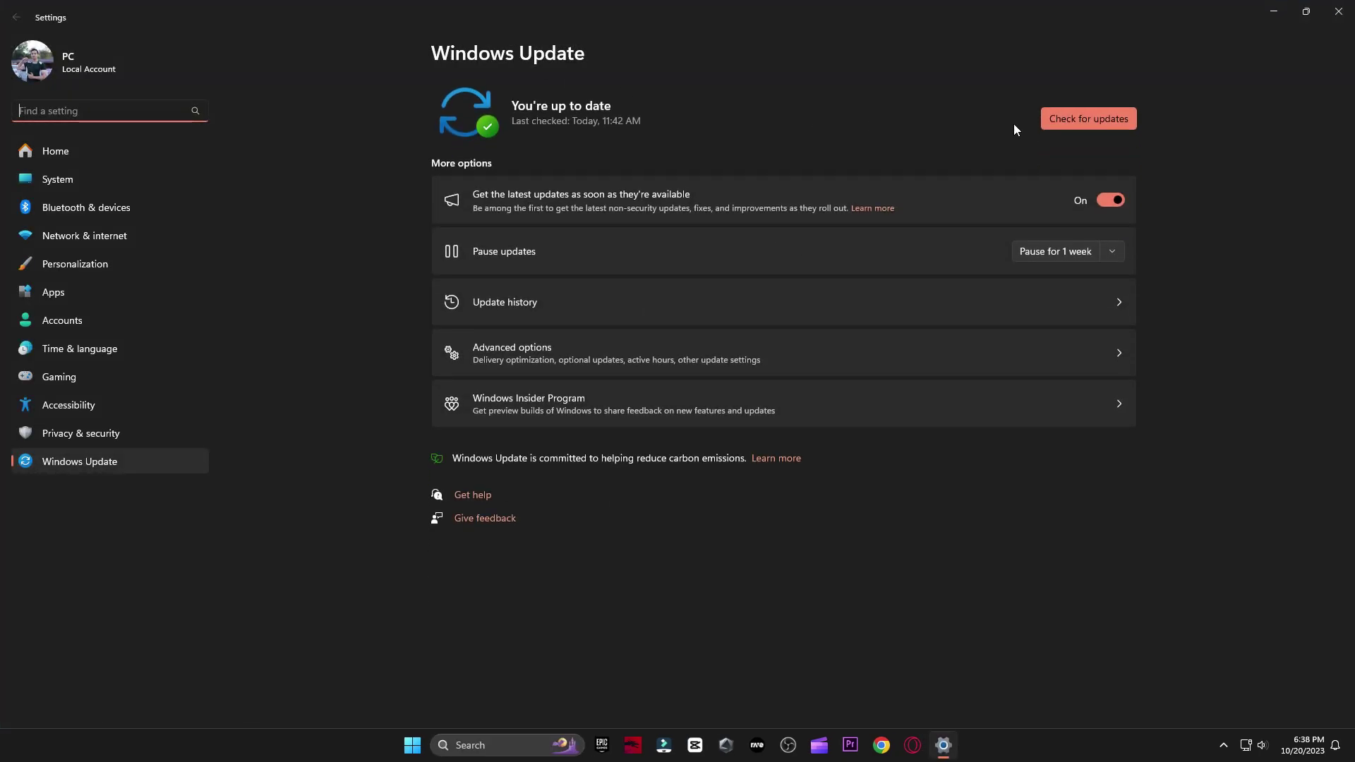
{"action": "left_click", "coordinate": [1058, 117]}
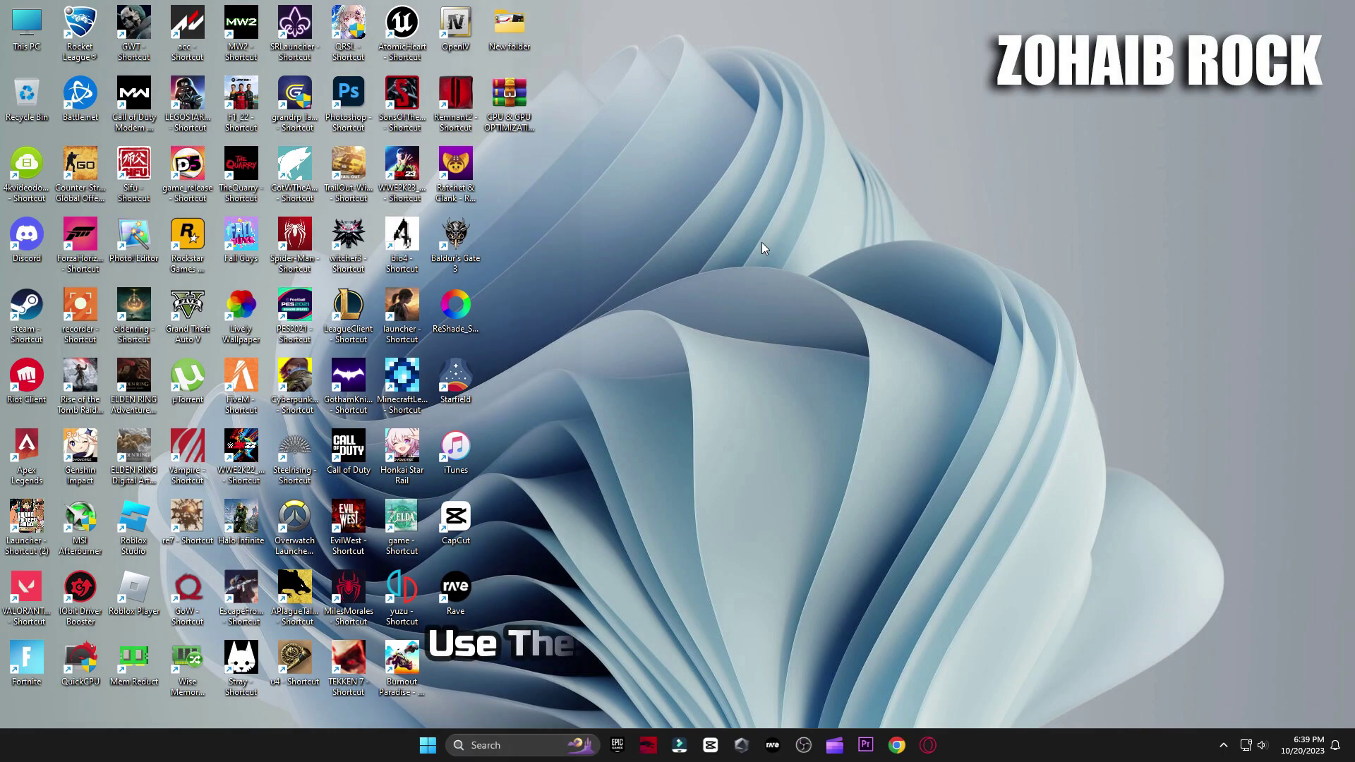
Open the user's temporary files folder by running %temp% from the Run dialog.
{"action": "left_click", "coordinate": [487, 752]}
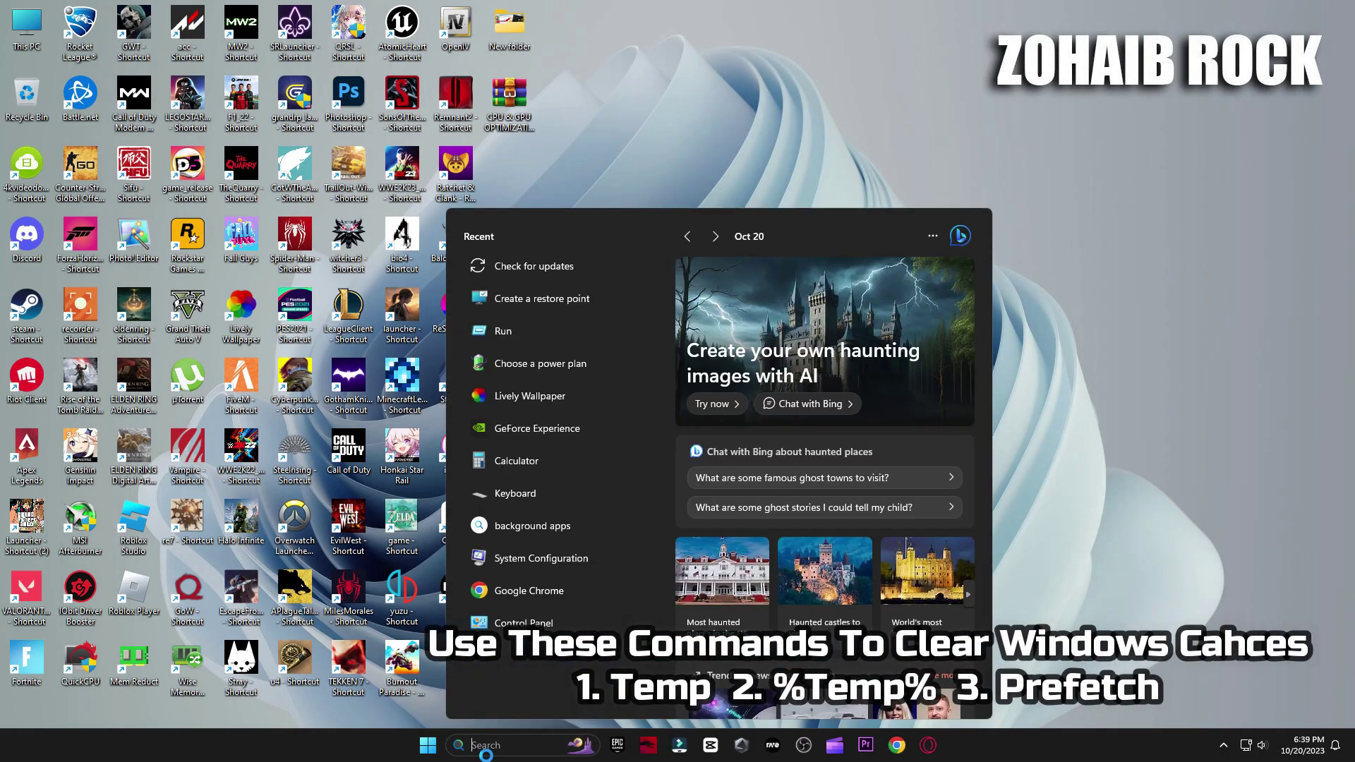
{"action": "type", "text": "run"}
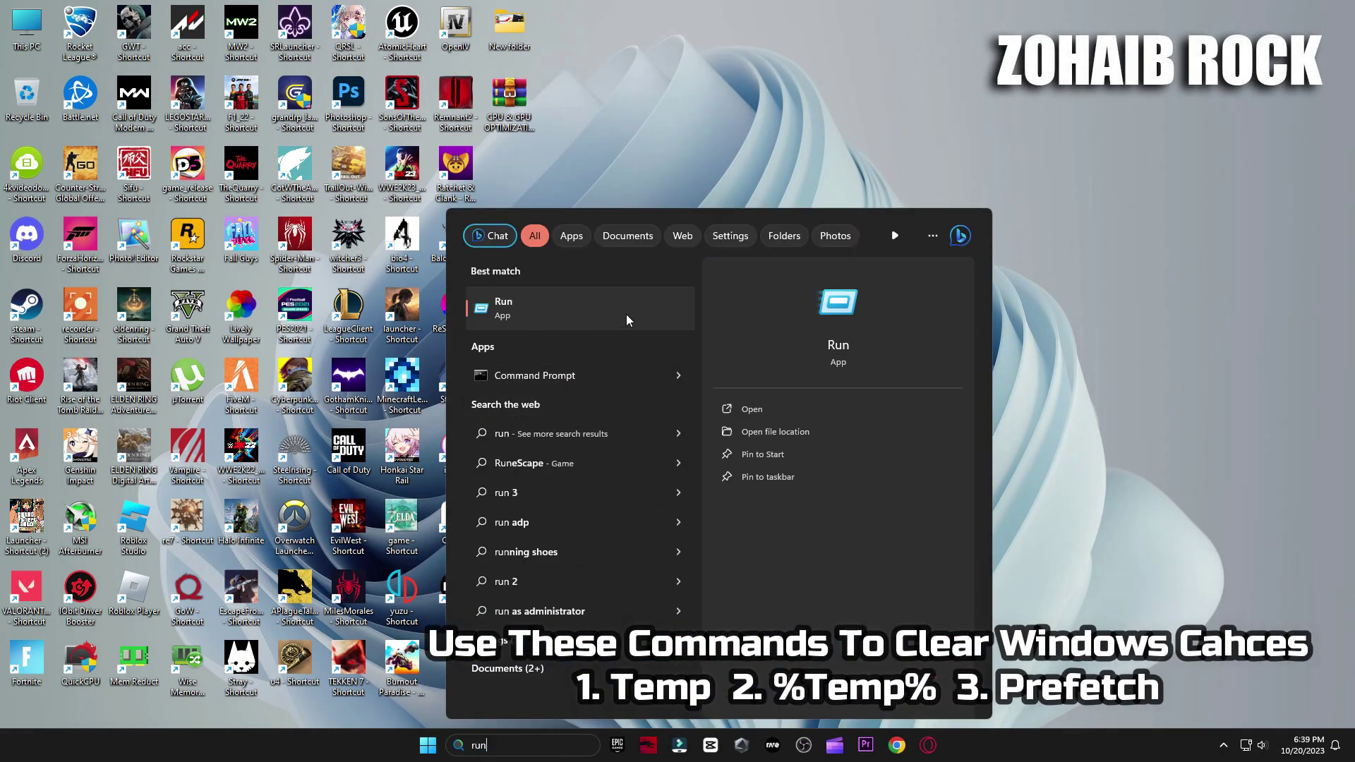
{"action": "left_click", "coordinate": [594, 318]}
{"action": "left_click_drag", "start_coordinate": [155, 586], "coordinate": [839, 220]}
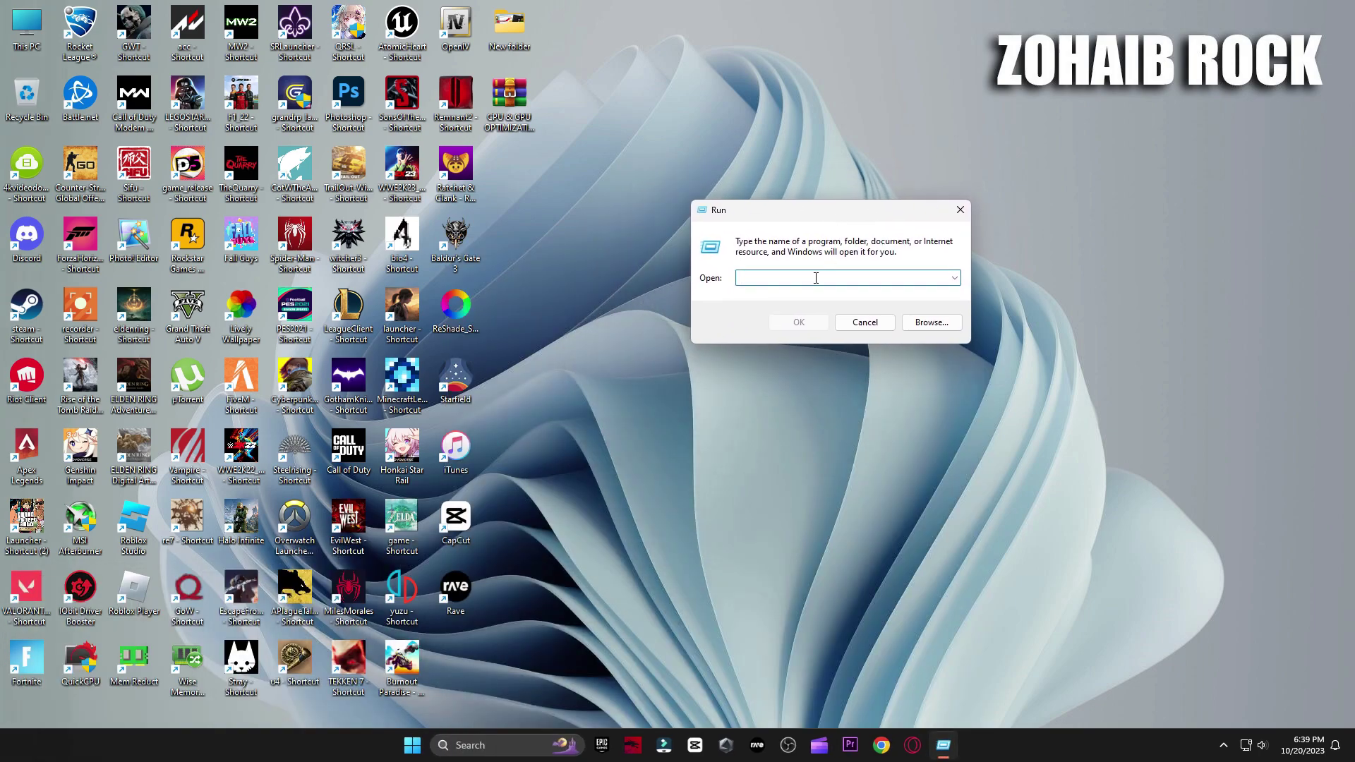
{"action": "type", "text": "%temp%"}
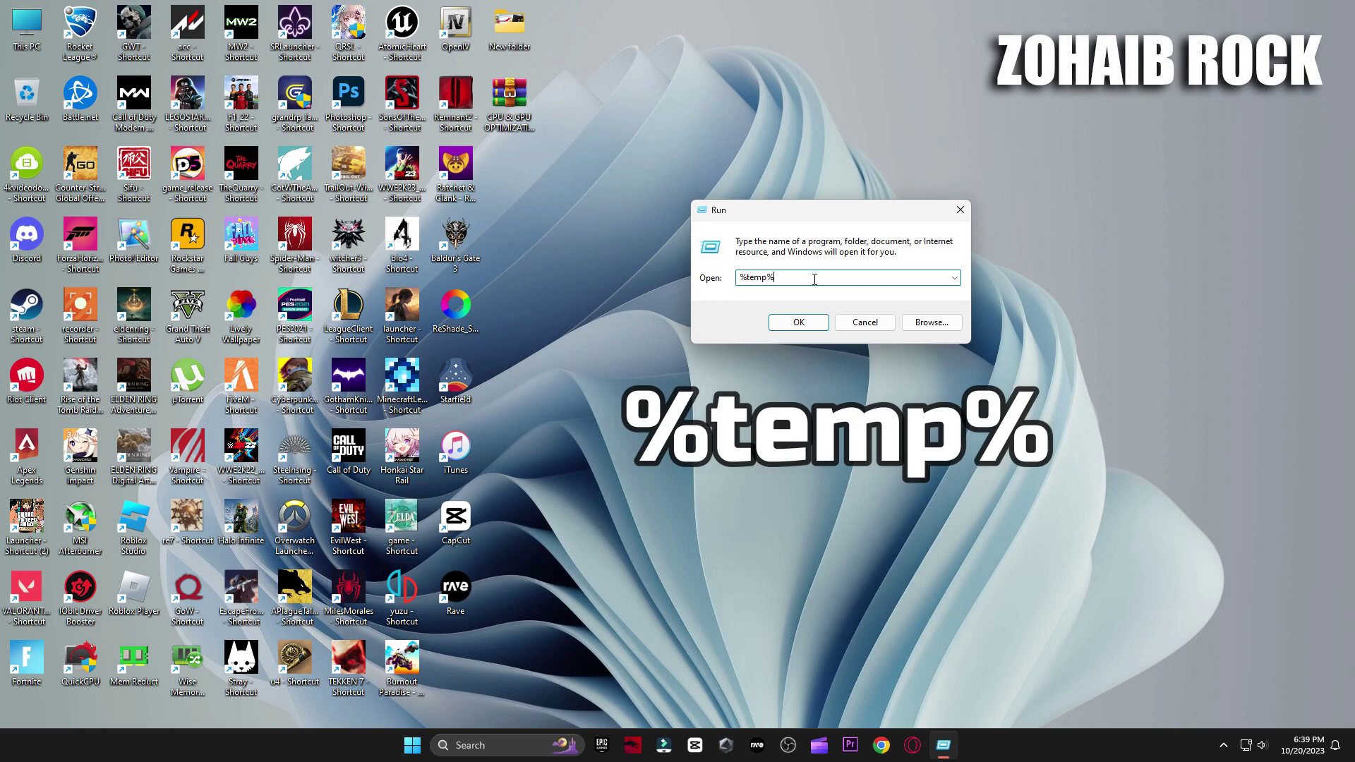
{"action": "left_click", "coordinate": [804, 323]}
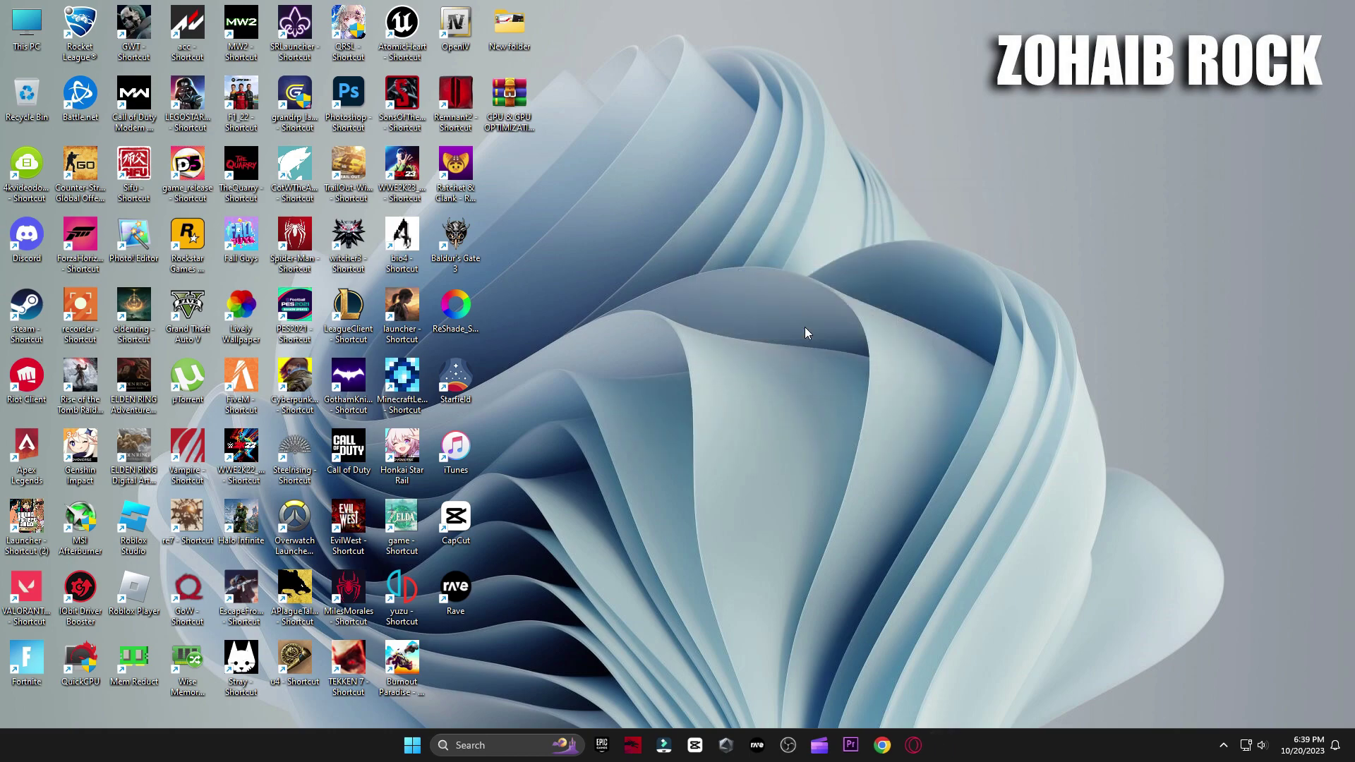
Delete all items in the Temp folder, skipping every item that is in use.
{"action": "left_click", "coordinate": [718, 296]}
{"action": "key", "text": "ctrl+a"}
{"action": "key", "text": "Delete"}
{"action": "left_click", "coordinate": [548, 306]}
{"action": "left_click", "coordinate": [705, 332]}
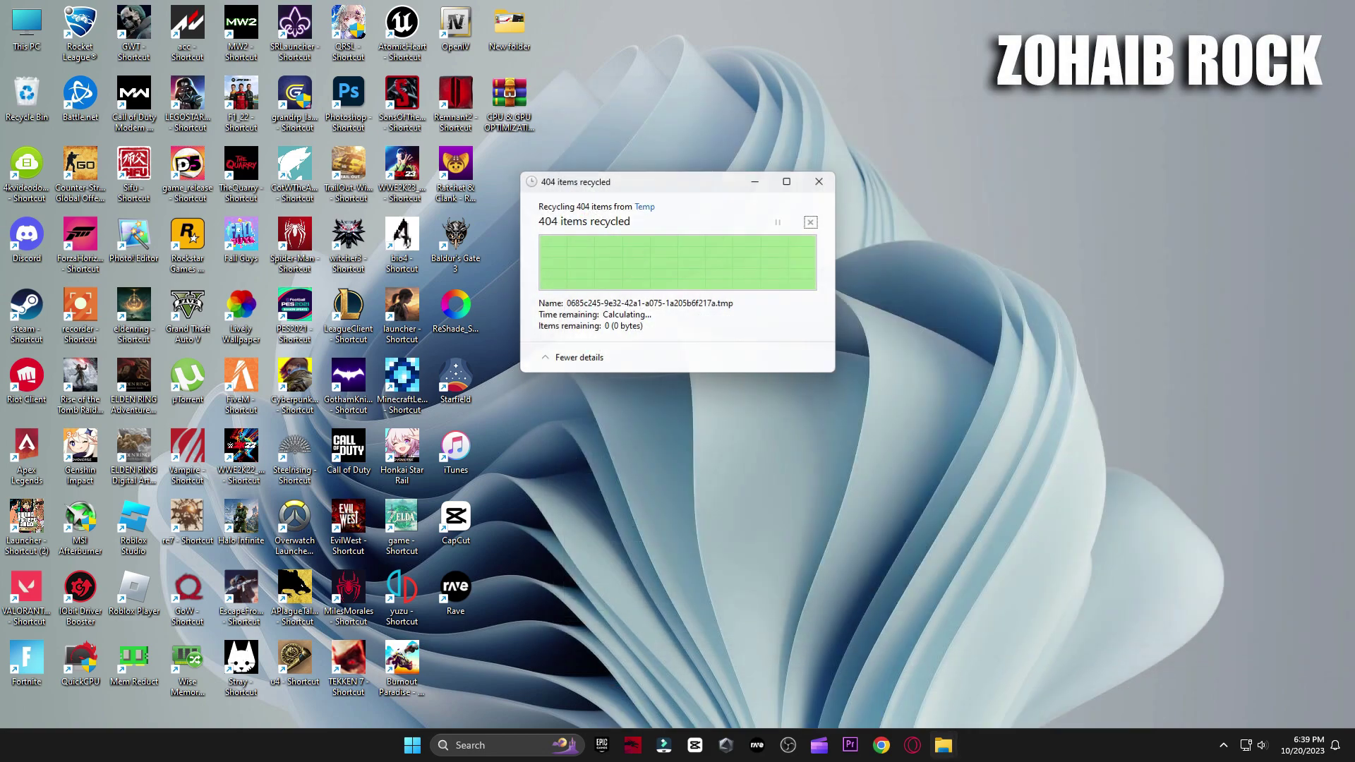
Open the Prefetch folder by running prefetch from the Run dialog, and grant permanent access to the folder.
{"action": "left_click", "coordinate": [515, 747]}
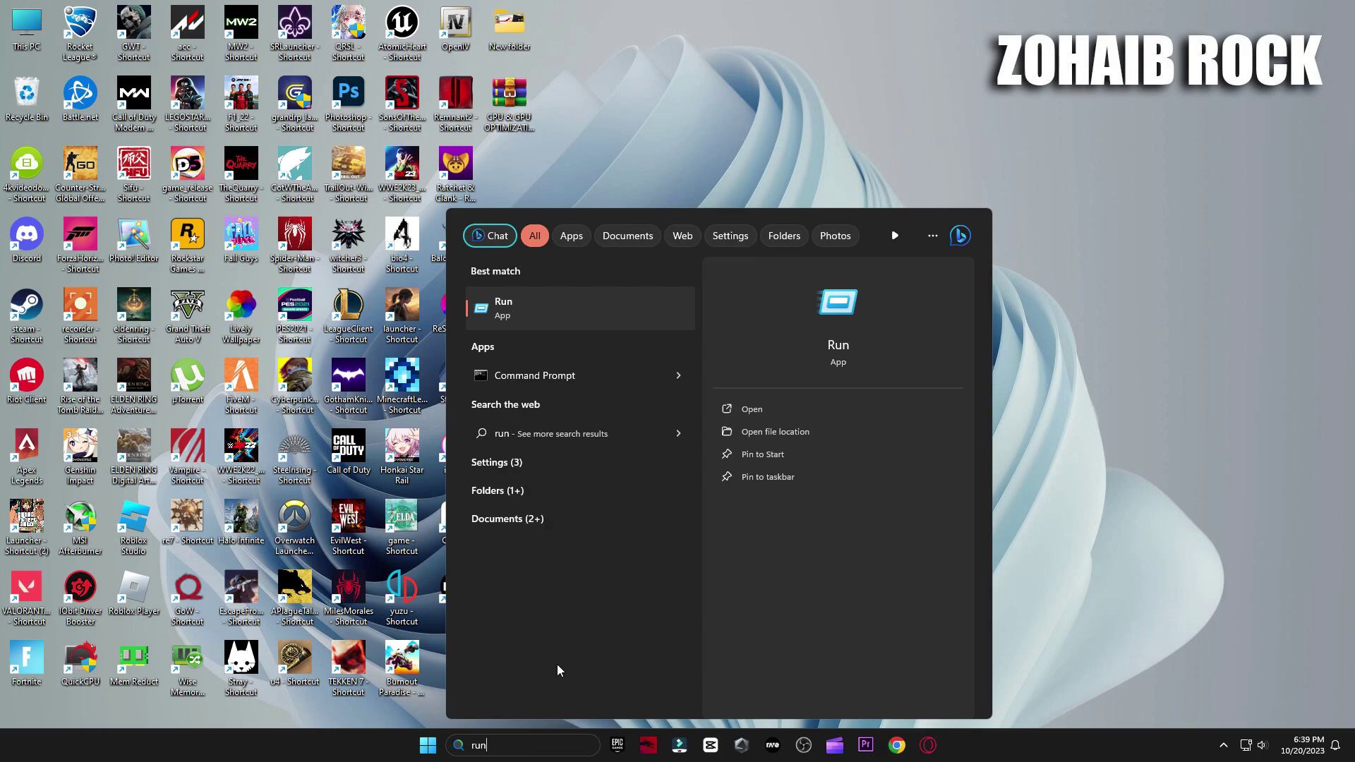
{"action": "left_click", "coordinate": [572, 317]}
{"action": "left_click_drag", "start_coordinate": [176, 586], "coordinate": [793, 196]}
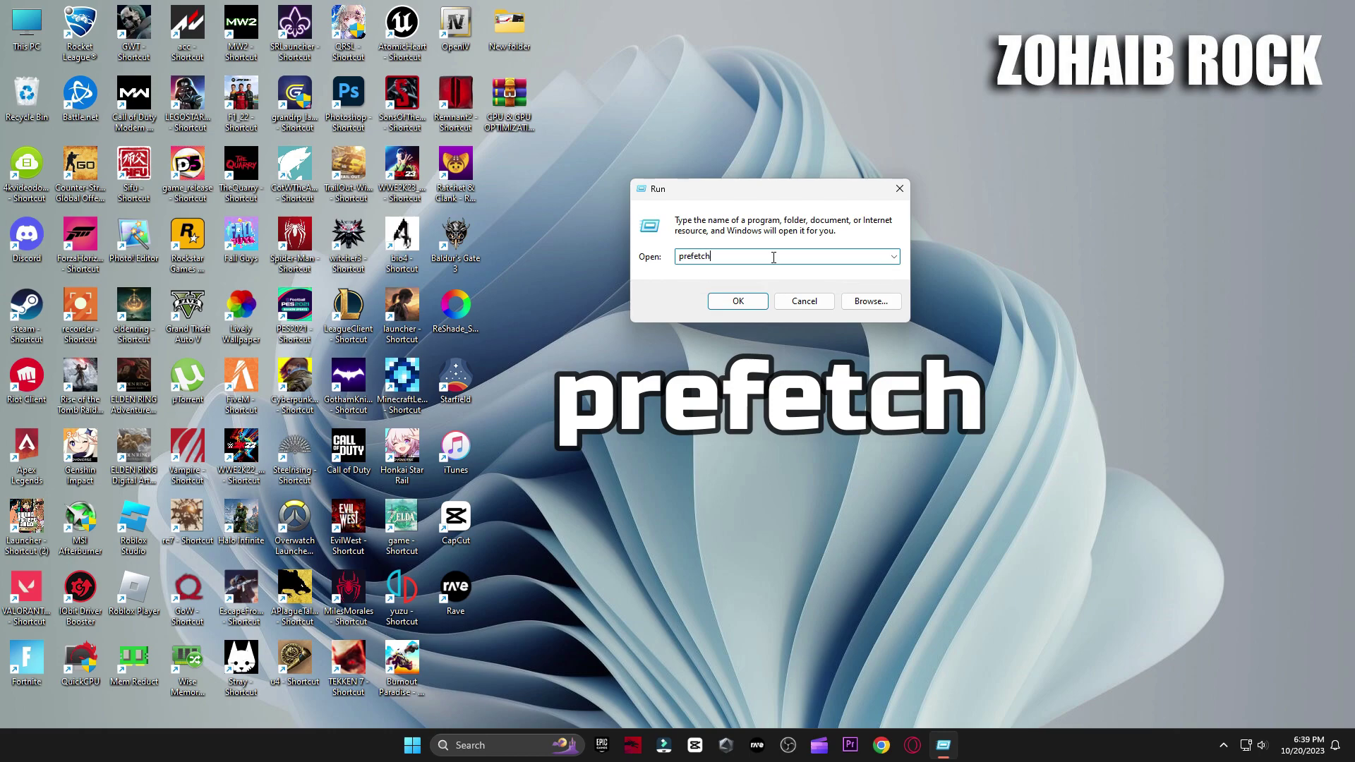
{"action": "left_click", "coordinate": [731, 304]}
{"action": "left_click", "coordinate": [693, 388]}
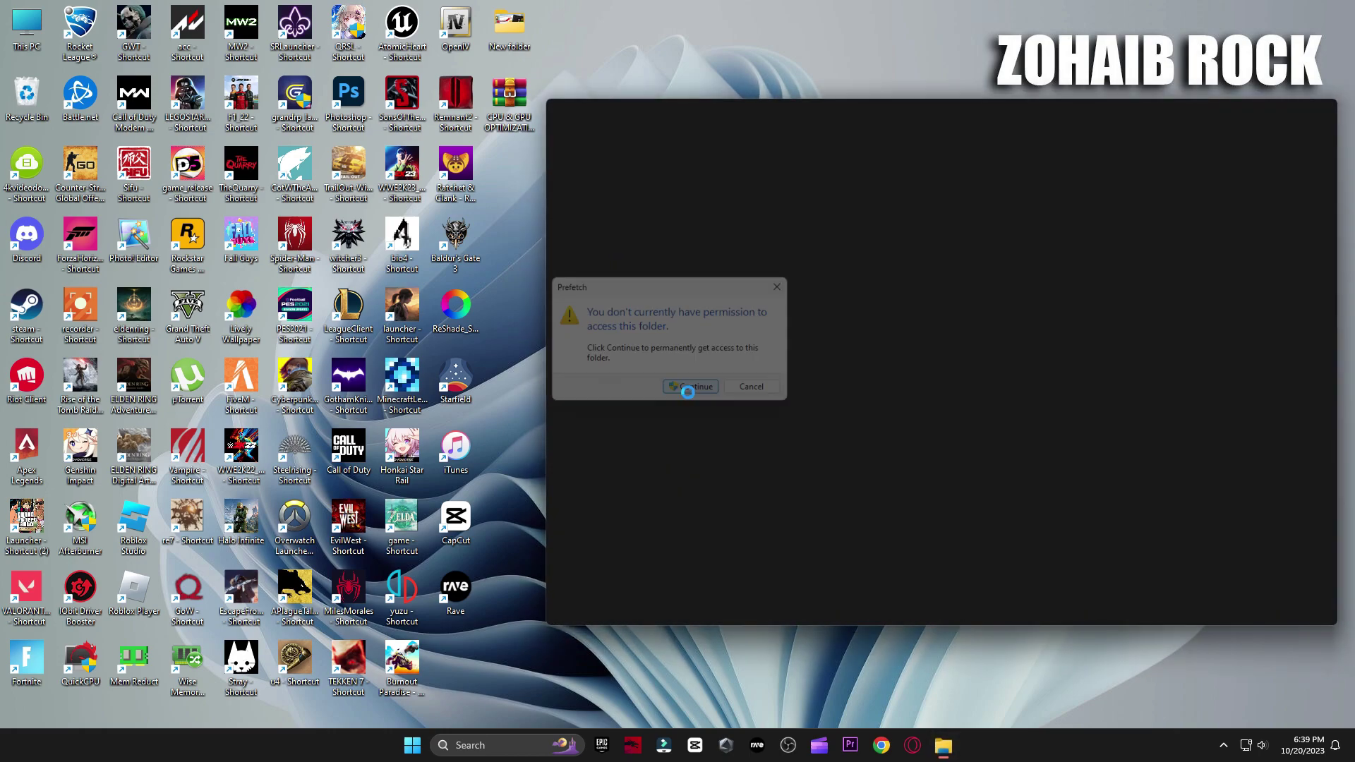
Delete all files in the Prefetch folder, skipping those in use, and close the folder.
{"action": "left_click", "coordinate": [723, 298]}
{"action": "key", "text": "ctrl+a"}
{"action": "key", "text": "Delete"}
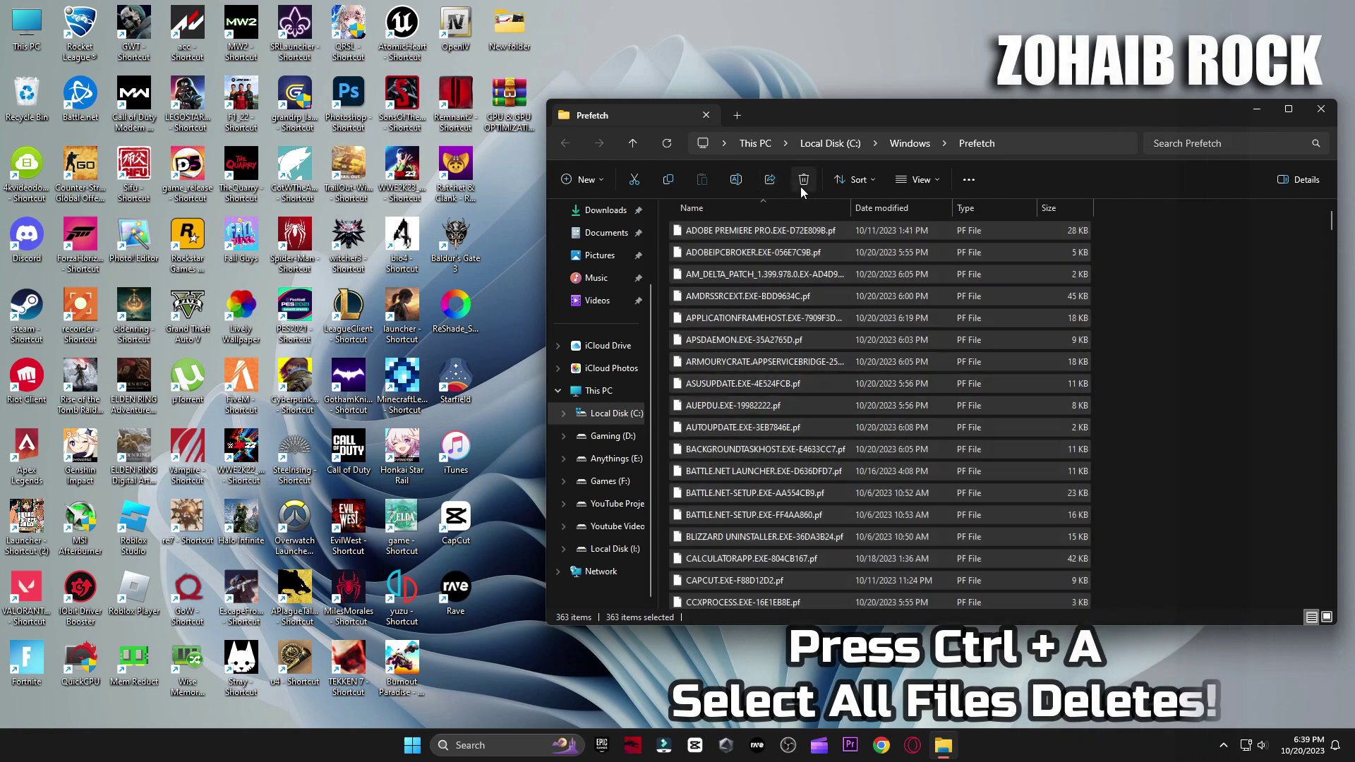
{"action": "left_click", "coordinate": [711, 323]}
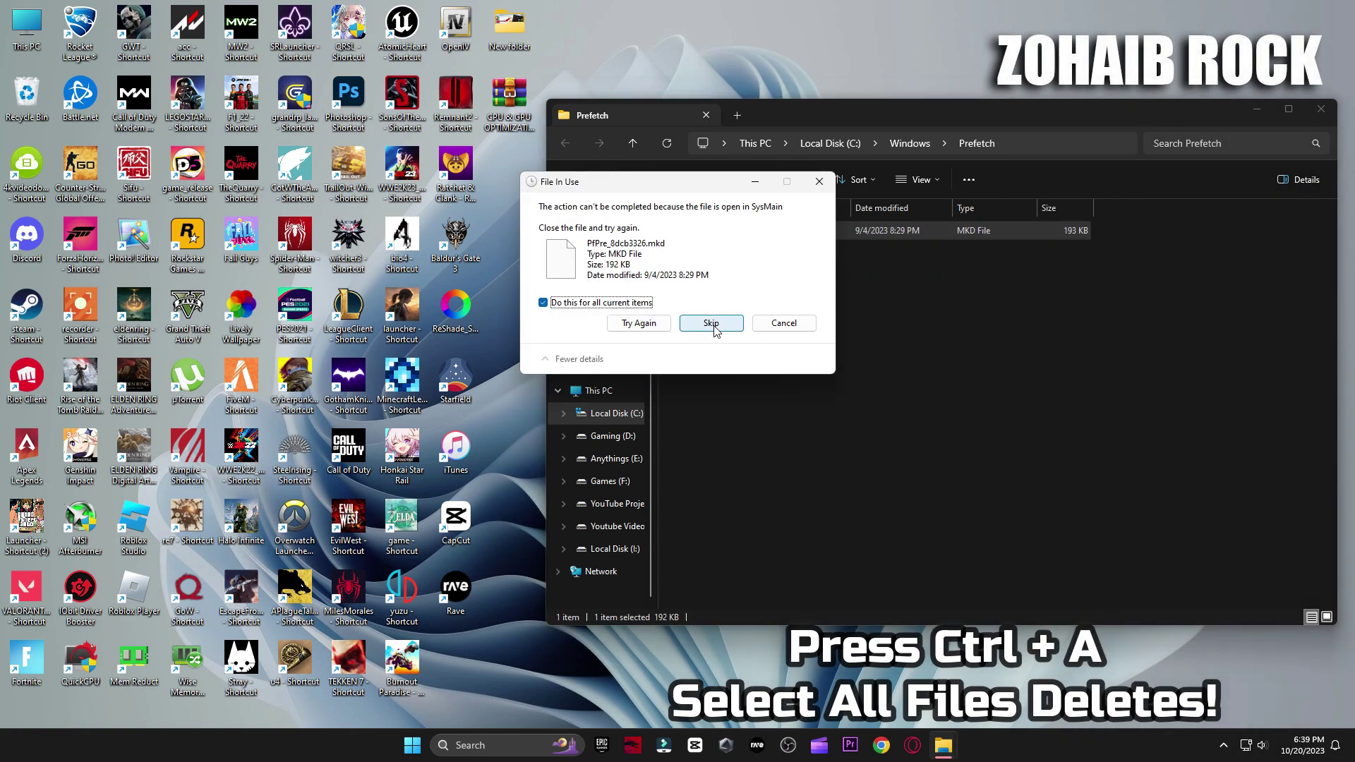
{"action": "left_click", "coordinate": [1320, 109]}
Empty the Recycle Bin and confirm the permanent deletion.
{"action": "right_click", "coordinate": [40, 99]}
{"action": "left_click", "coordinate": [107, 167]}
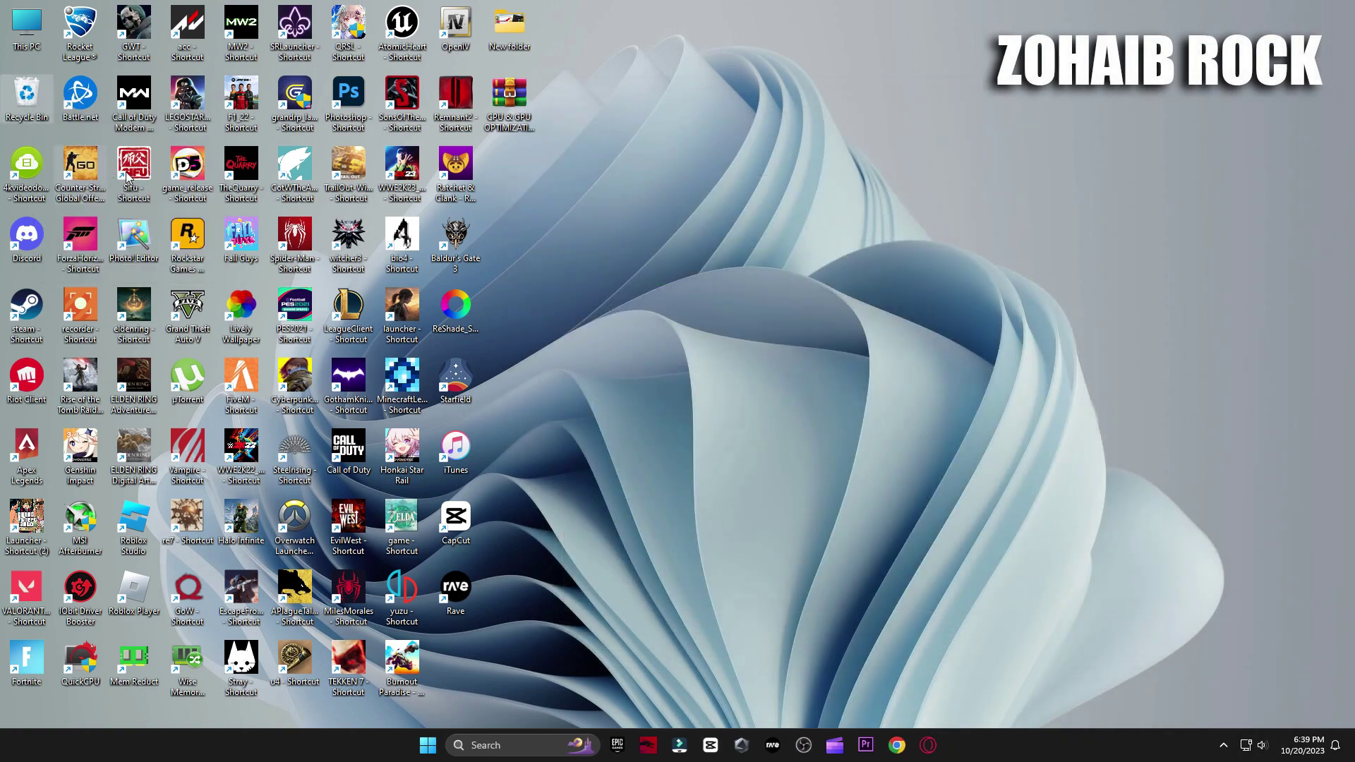
{"action": "left_click", "coordinate": [733, 383]}
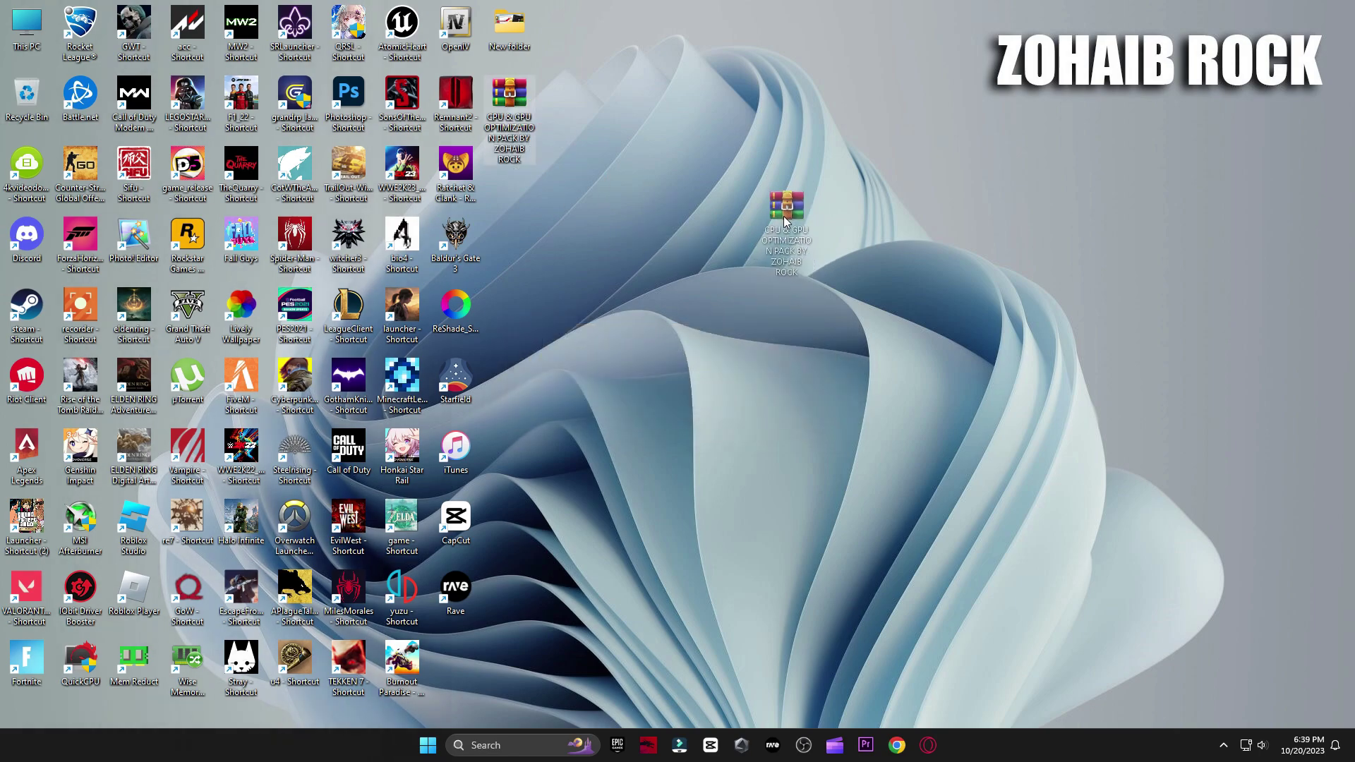
Extract the CPU & GPU OPTIMIZATION PACK archive into its own folder, place the folder beside the archive on the desktop, and open it.
{"action": "left_click_drag", "start_coordinate": [785, 217], "coordinate": [769, 226]}
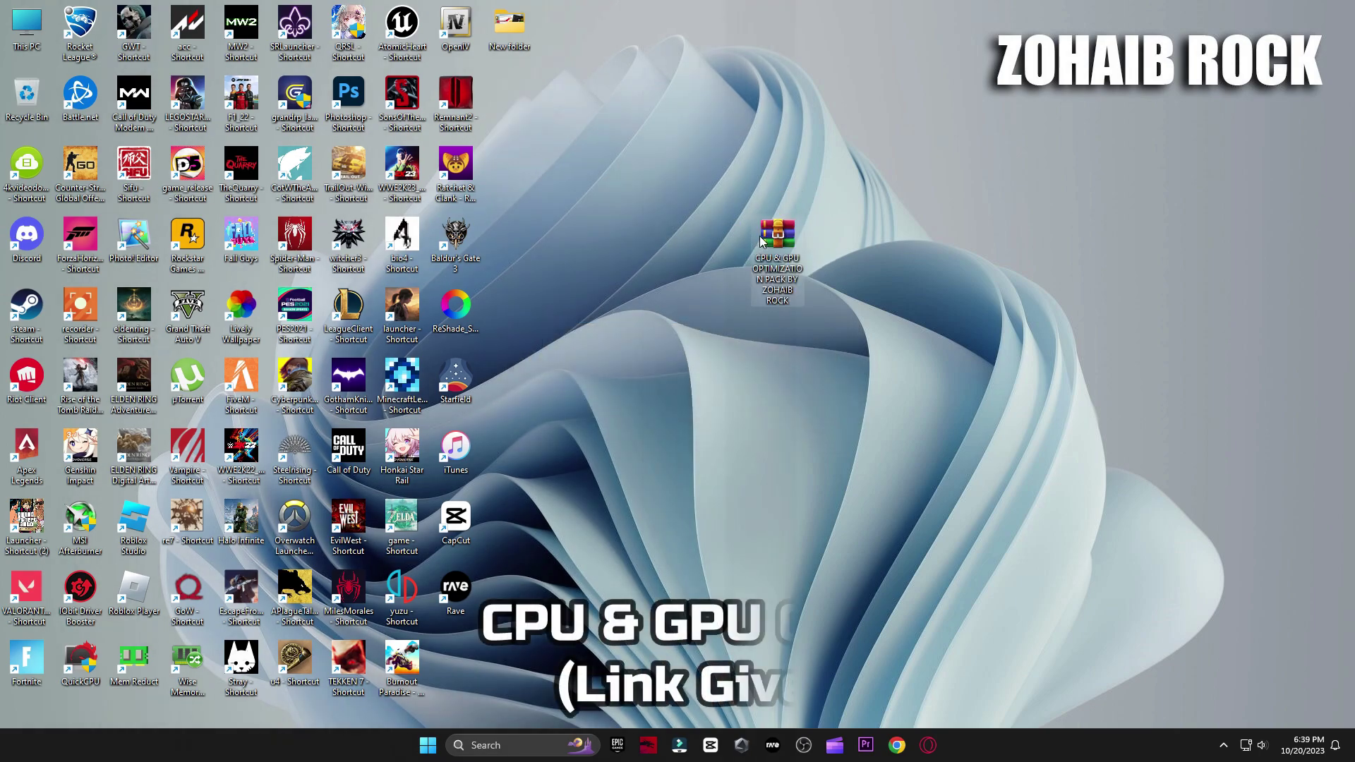
{"action": "right_click", "coordinate": [780, 286]}
{"action": "mouse_move", "coordinate": [857, 542]}
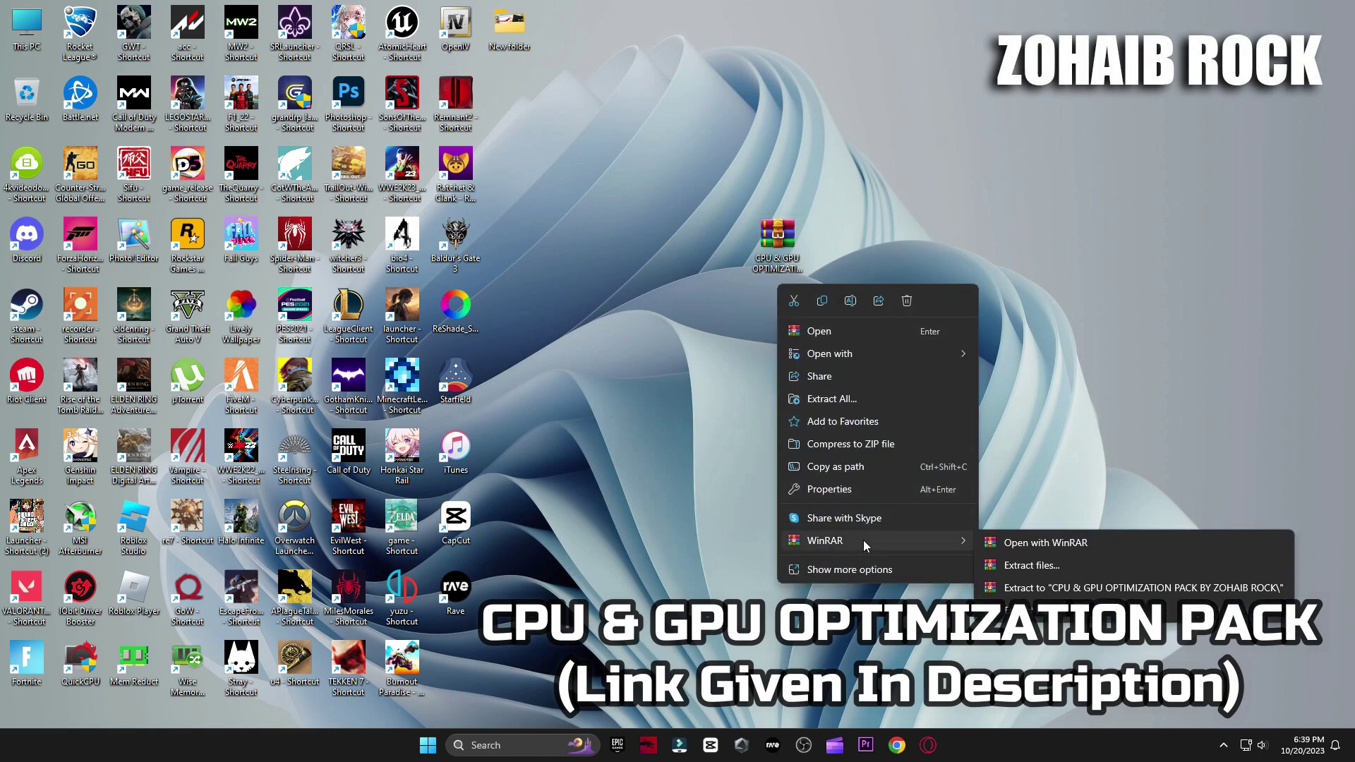
{"action": "left_click", "coordinate": [1019, 614]}
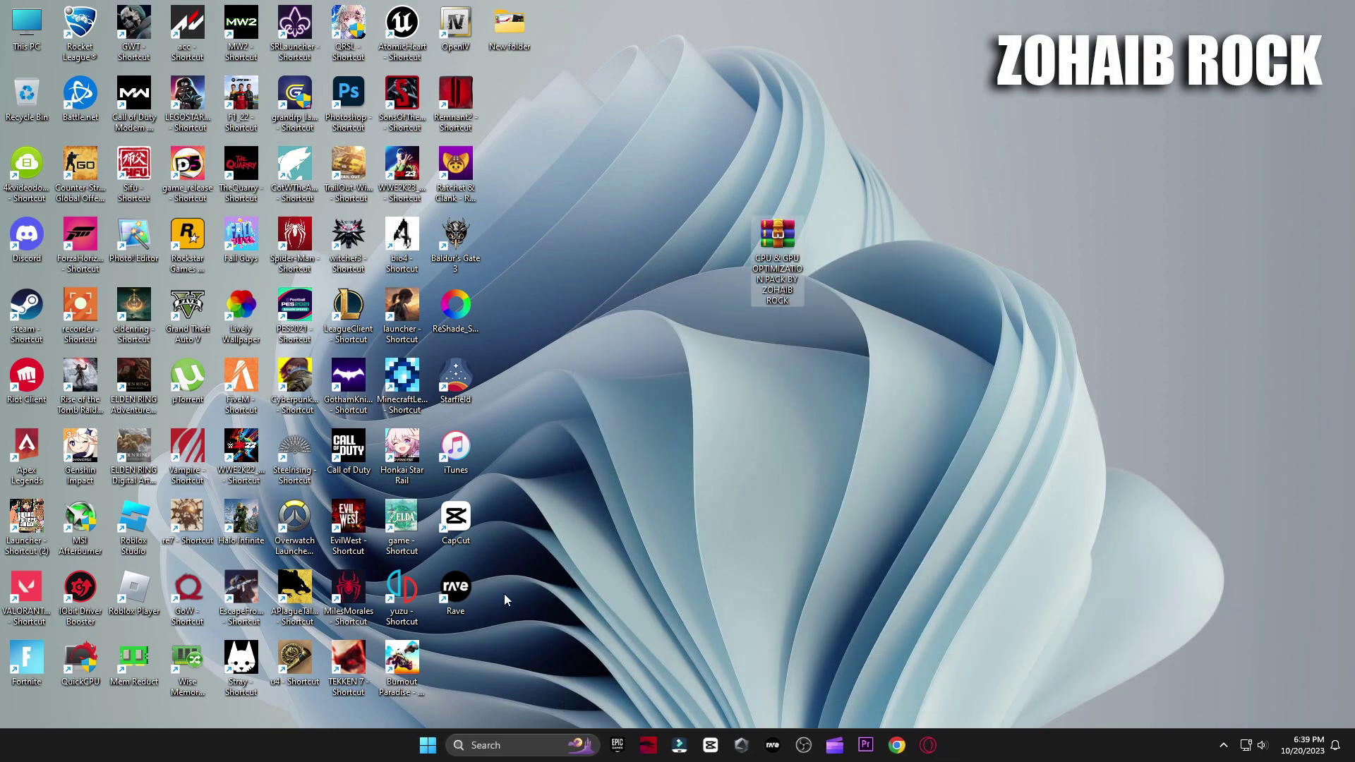
{"action": "left_click_drag", "start_coordinate": [447, 666], "coordinate": [725, 276]}
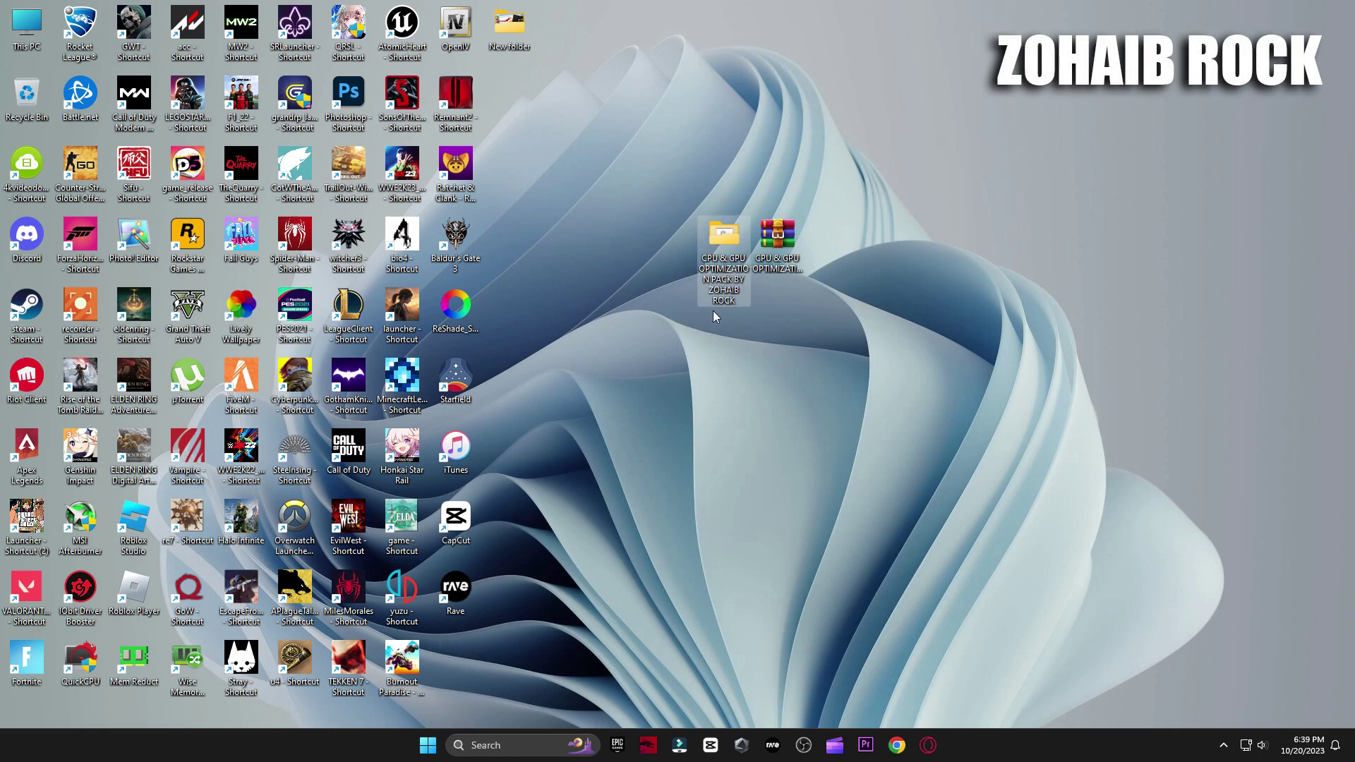
{"action": "double_click", "coordinate": [707, 245]}
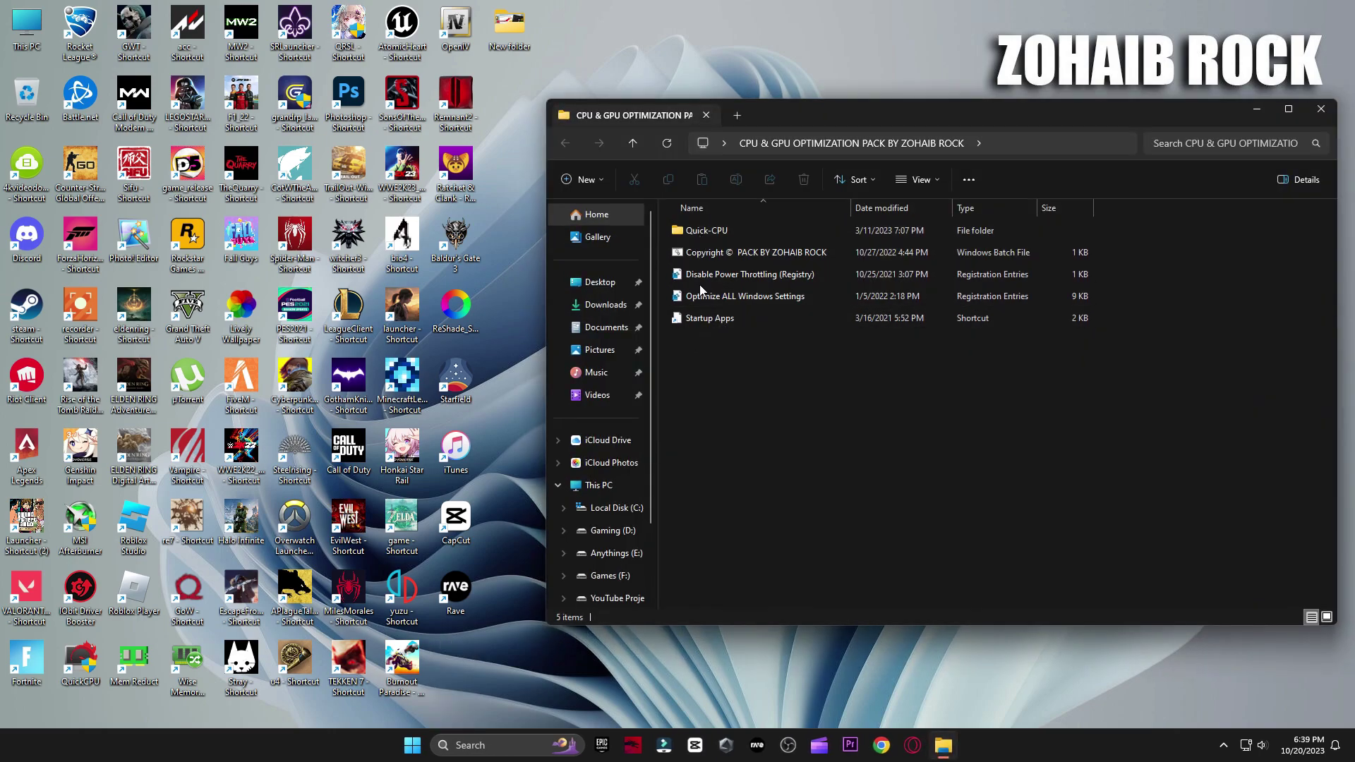
Look through the System page in Windows Settings.
{"action": "key", "text": "super"}
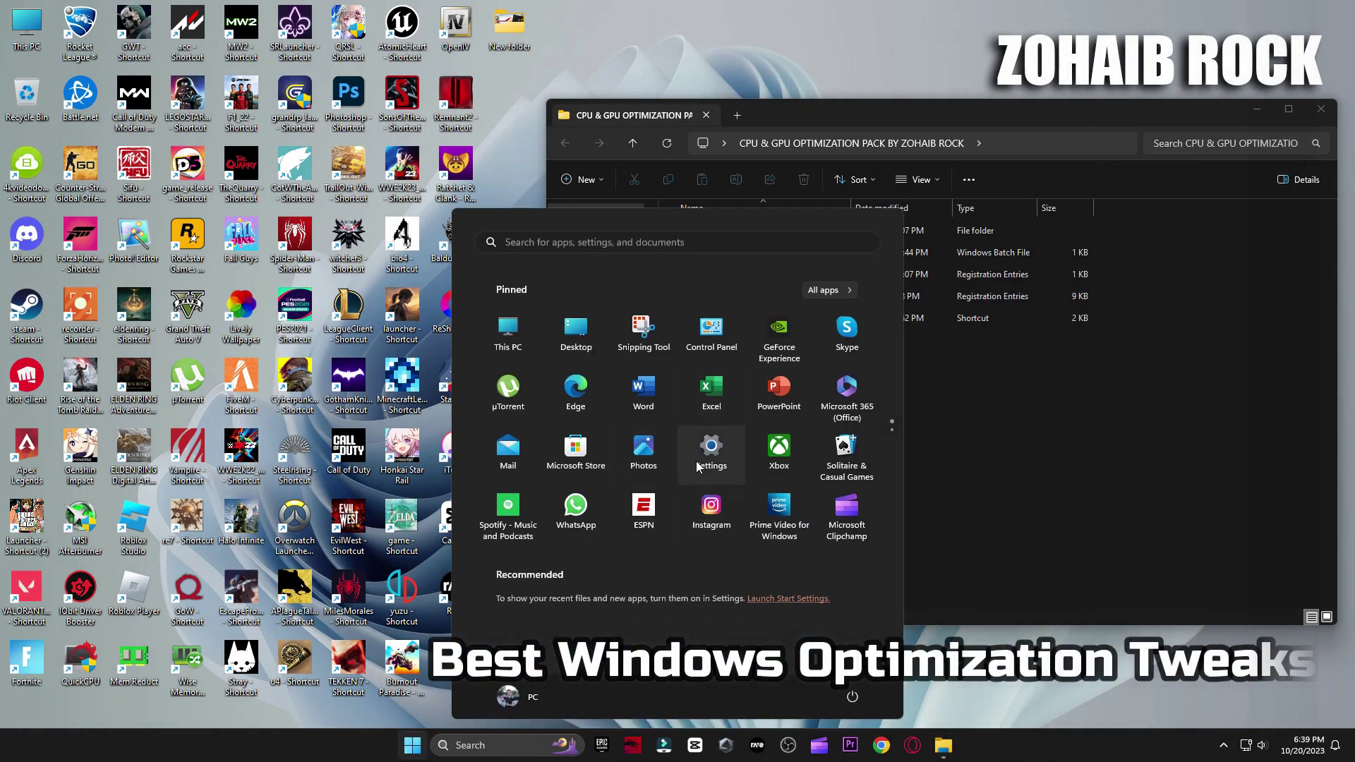
{"action": "left_click", "coordinate": [697, 466]}
{"action": "left_click", "coordinate": [41, 180]}
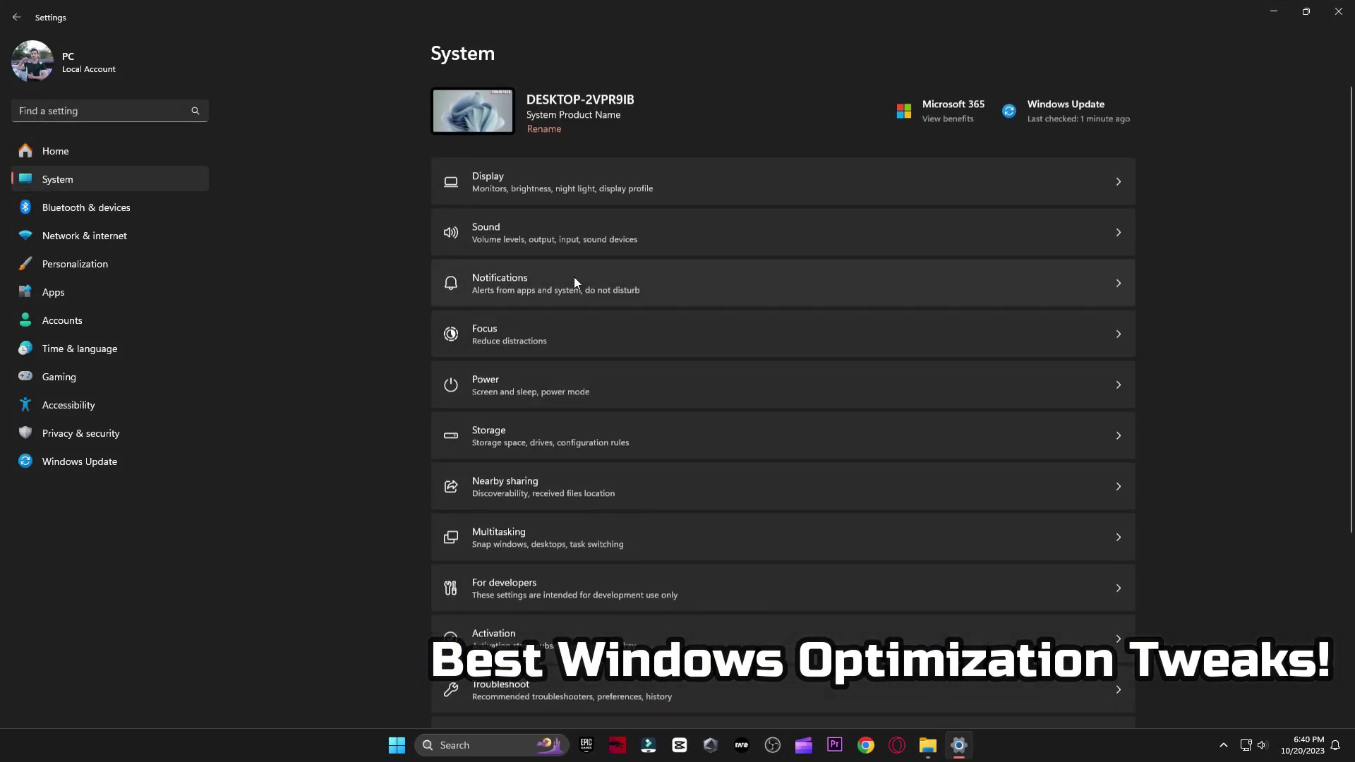
{"action": "scroll", "coordinate": [796, 480], "scroll_direction": "down", "scroll_amount": 4}
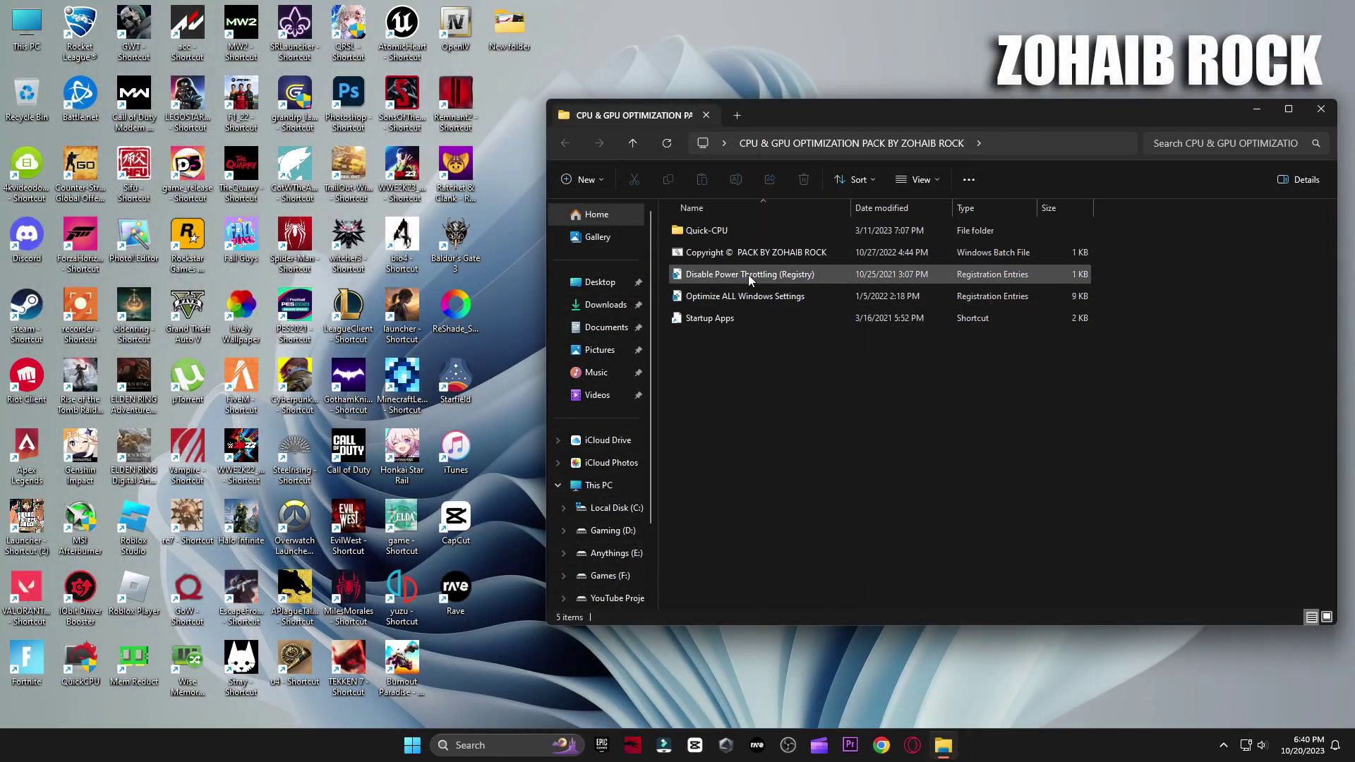
Merge the Disable Power Throttling (Registry) file from the pack into the registry and confirm the prompts.
{"action": "double_click", "coordinate": [748, 274]}
{"action": "left_click", "coordinate": [799, 393]}
{"action": "left_click", "coordinate": [875, 390]}
Merge the Optimize ALL Windows Settings file from the pack into the registry and confirm the prompts.
{"action": "double_click", "coordinate": [777, 300]}
{"action": "left_click", "coordinate": [775, 388]}
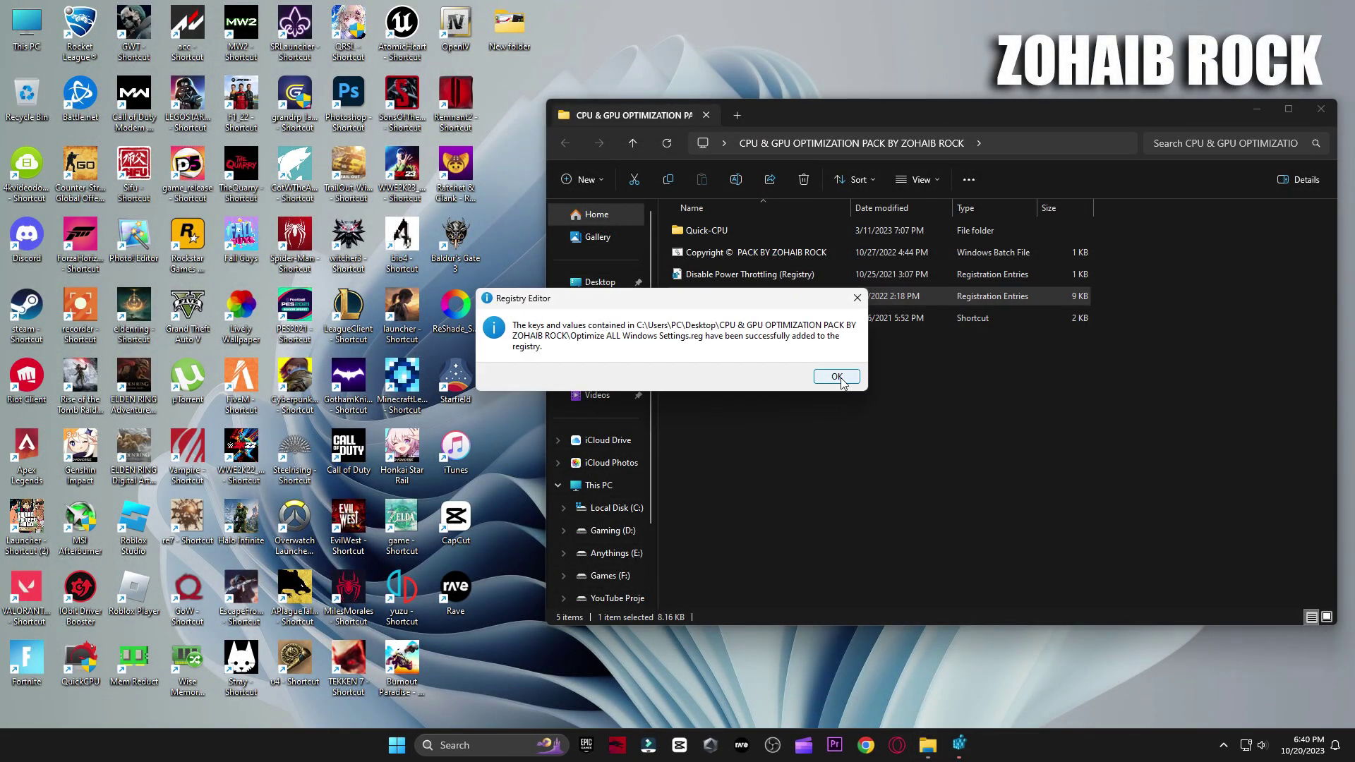
{"action": "left_click", "coordinate": [840, 375]}
Open the pack's Startup Apps shortcut and look through the list of startup apps.
{"action": "left_click", "coordinate": [710, 318]}
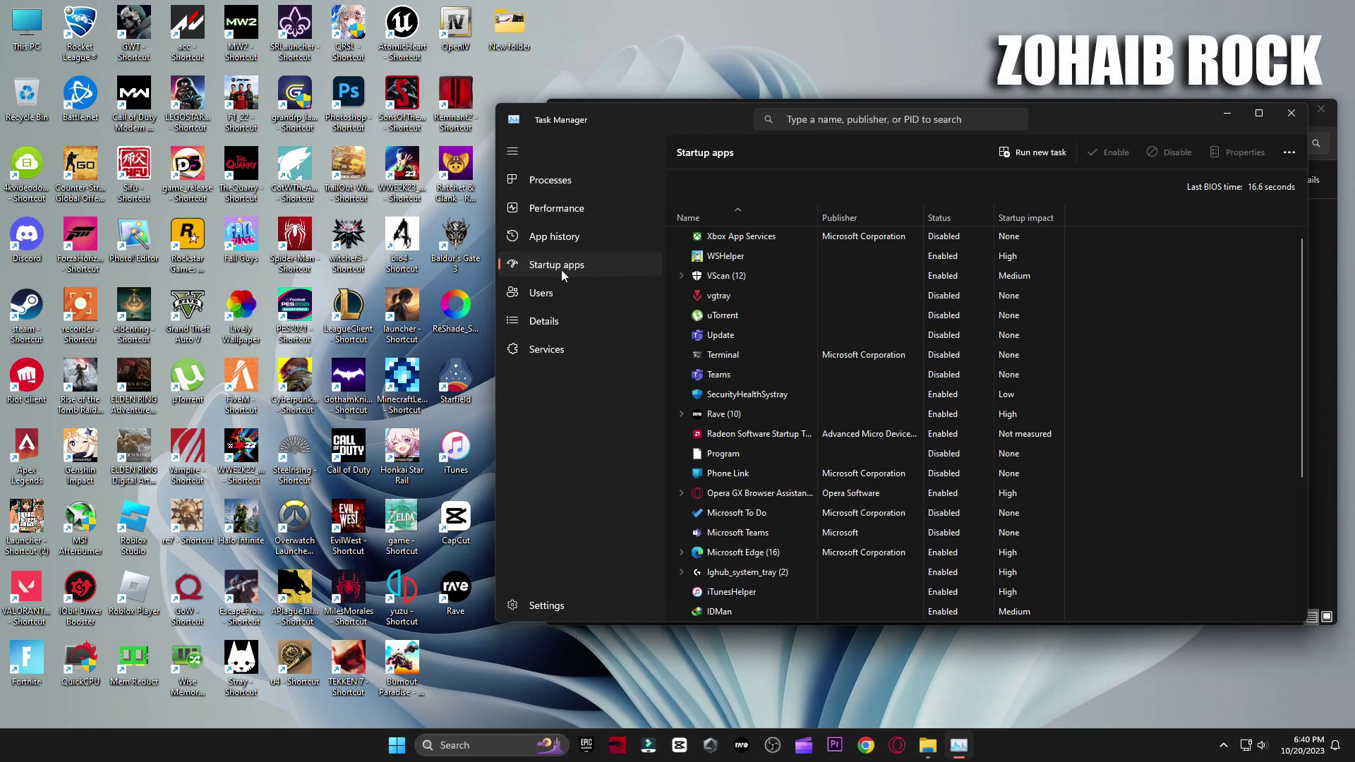
{"action": "scroll", "coordinate": [866, 352], "scroll_direction": "down", "scroll_amount": 4}
{"action": "scroll", "coordinate": [883, 416], "scroll_direction": "up", "scroll_amount": 4}
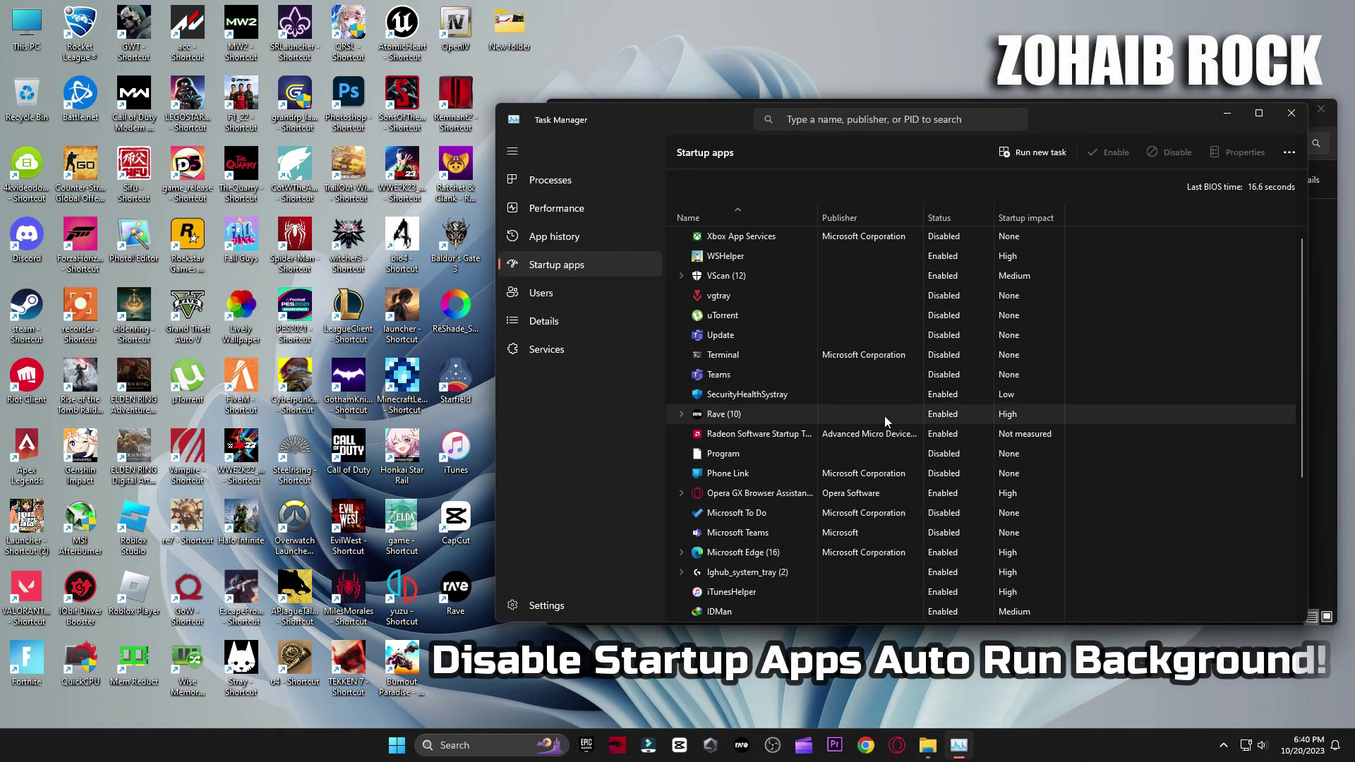
Disable uTorrent at startup, review the remaining startup apps, and close Task Manager.
{"action": "left_click", "coordinate": [974, 315]}
{"action": "left_click", "coordinate": [1110, 153]}
{"action": "left_click", "coordinate": [1173, 153]}
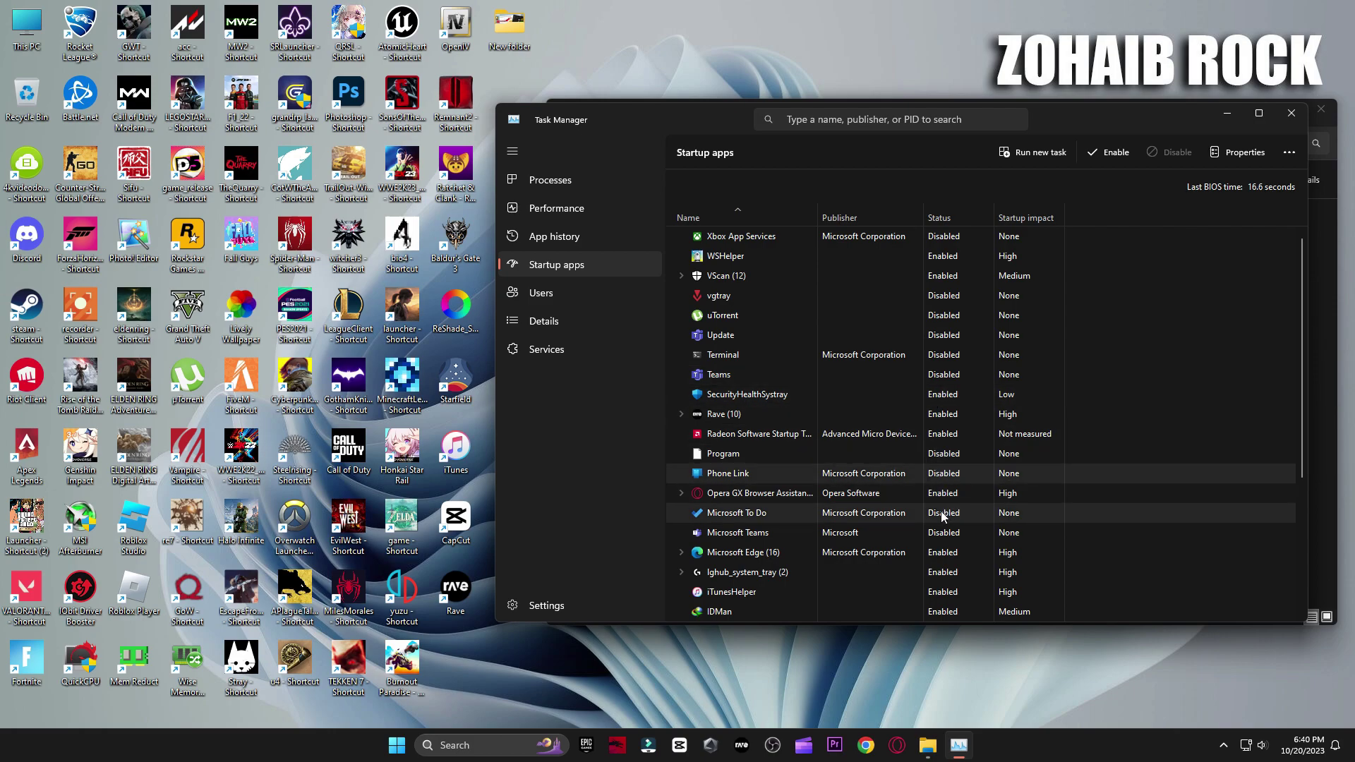
{"action": "scroll", "coordinate": [944, 564], "scroll_direction": "down", "scroll_amount": 3}
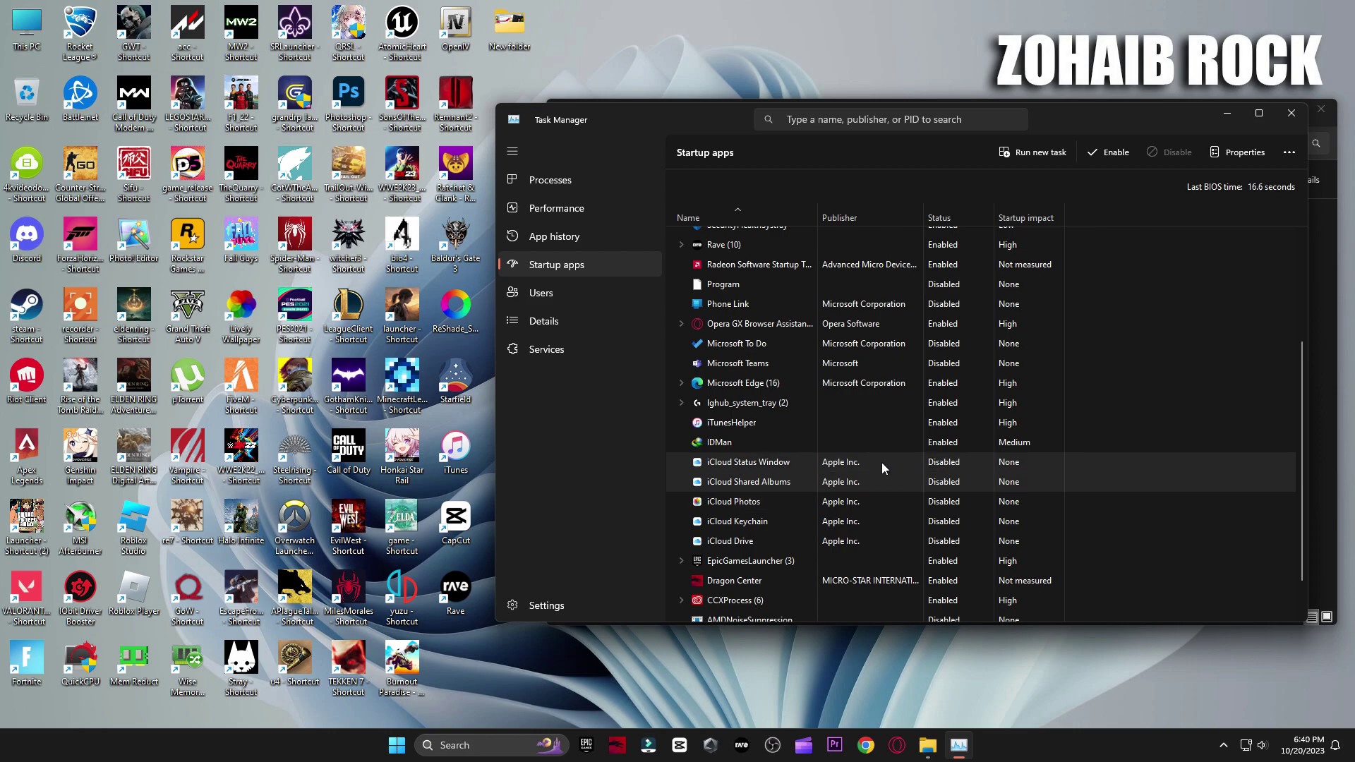
{"action": "scroll", "coordinate": [912, 542], "scroll_direction": "down", "scroll_amount": 1}
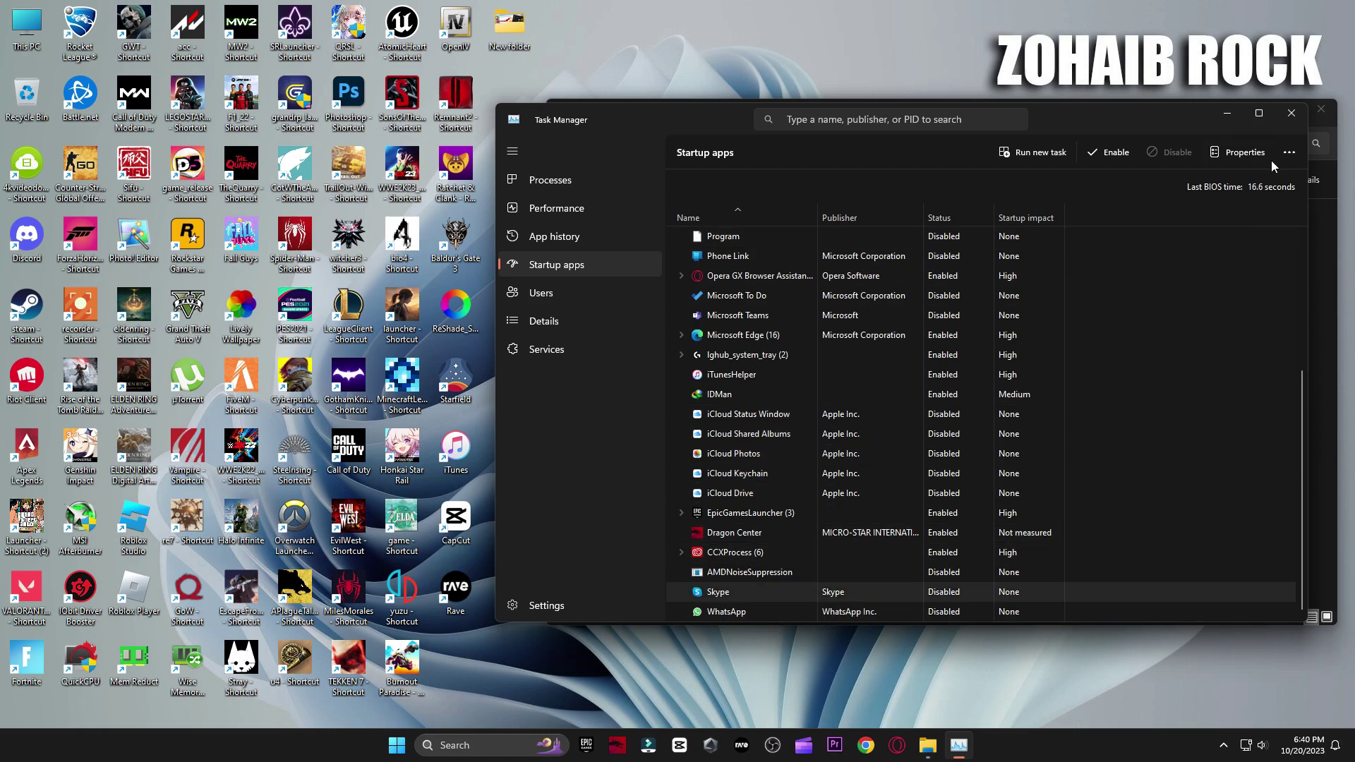
{"action": "left_click", "coordinate": [1290, 113]}
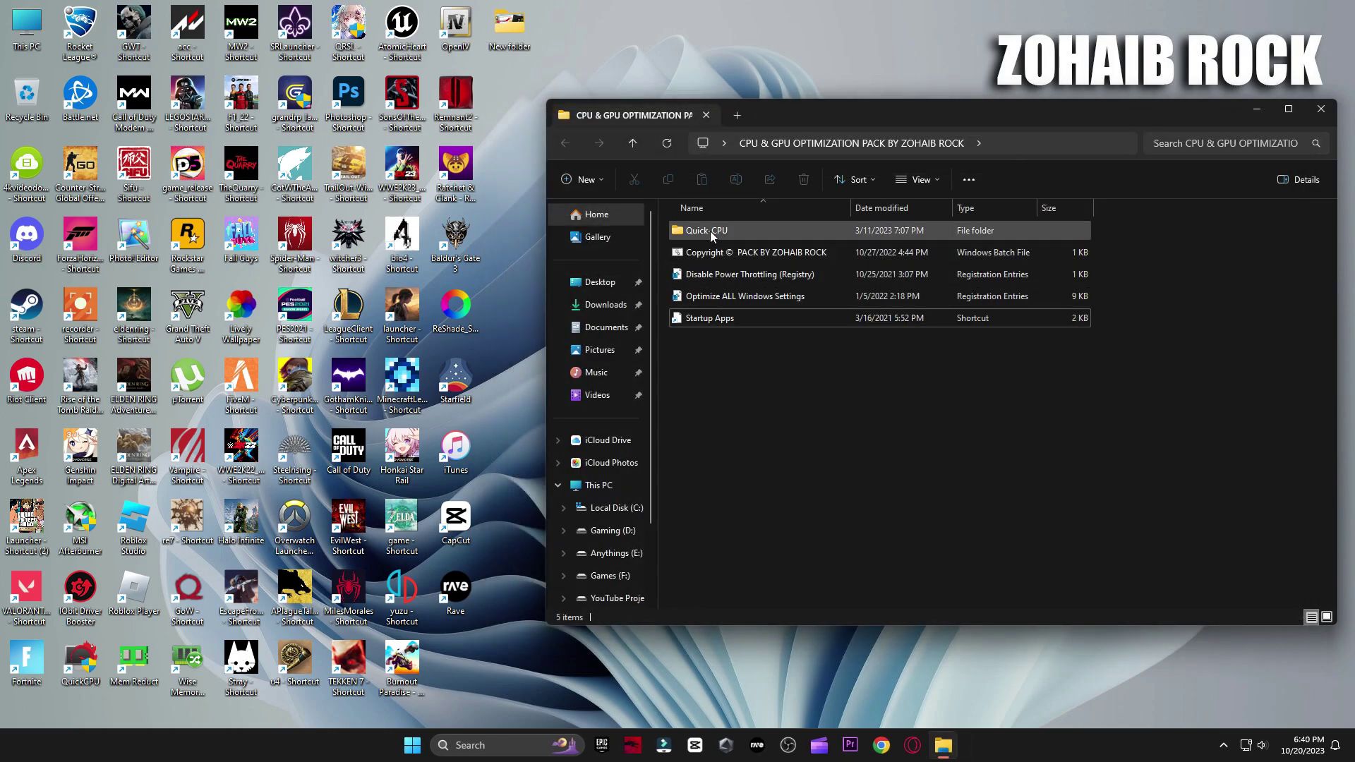
Open the 64bit installer folder inside Quick-CPU, launch the already installed QuickCPU from the desktop, and close the folder window.
{"action": "double_click", "coordinate": [712, 232]}
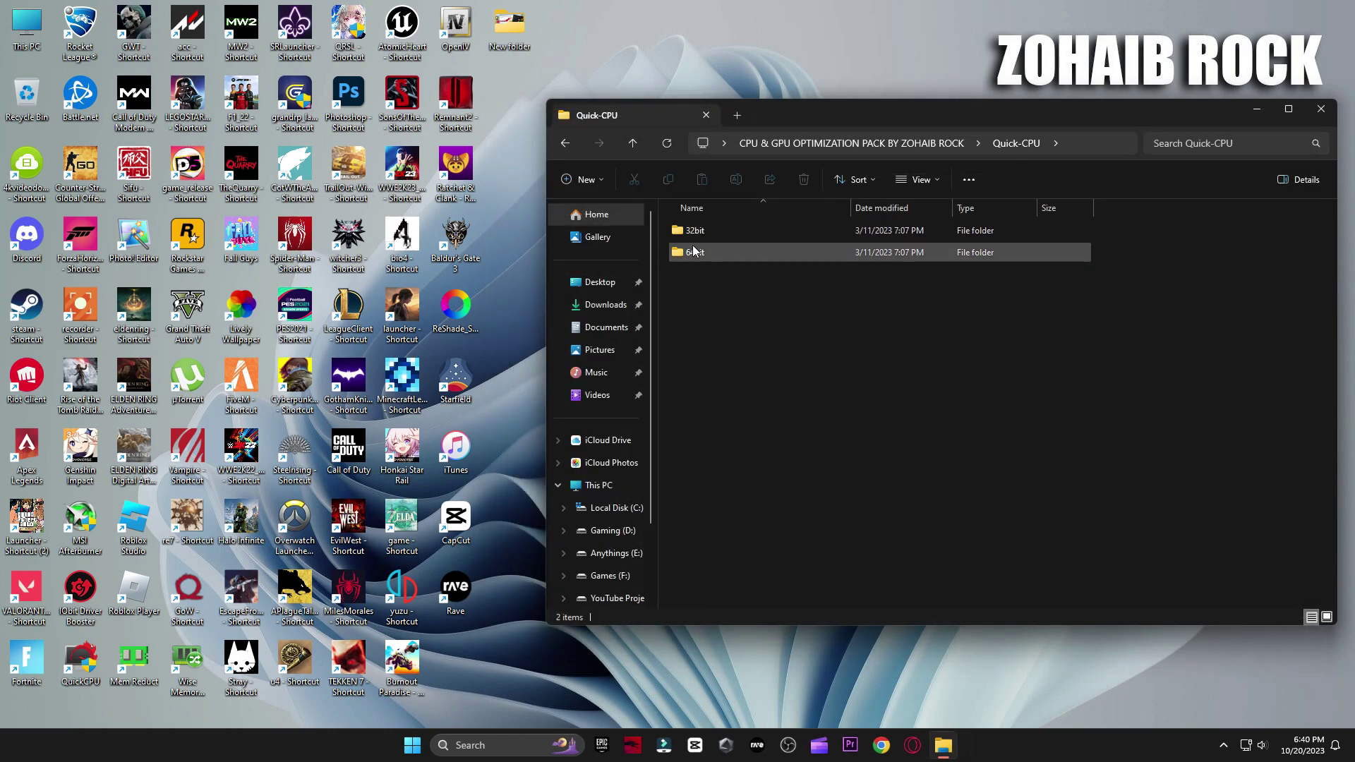
{"action": "double_click", "coordinate": [691, 252]}
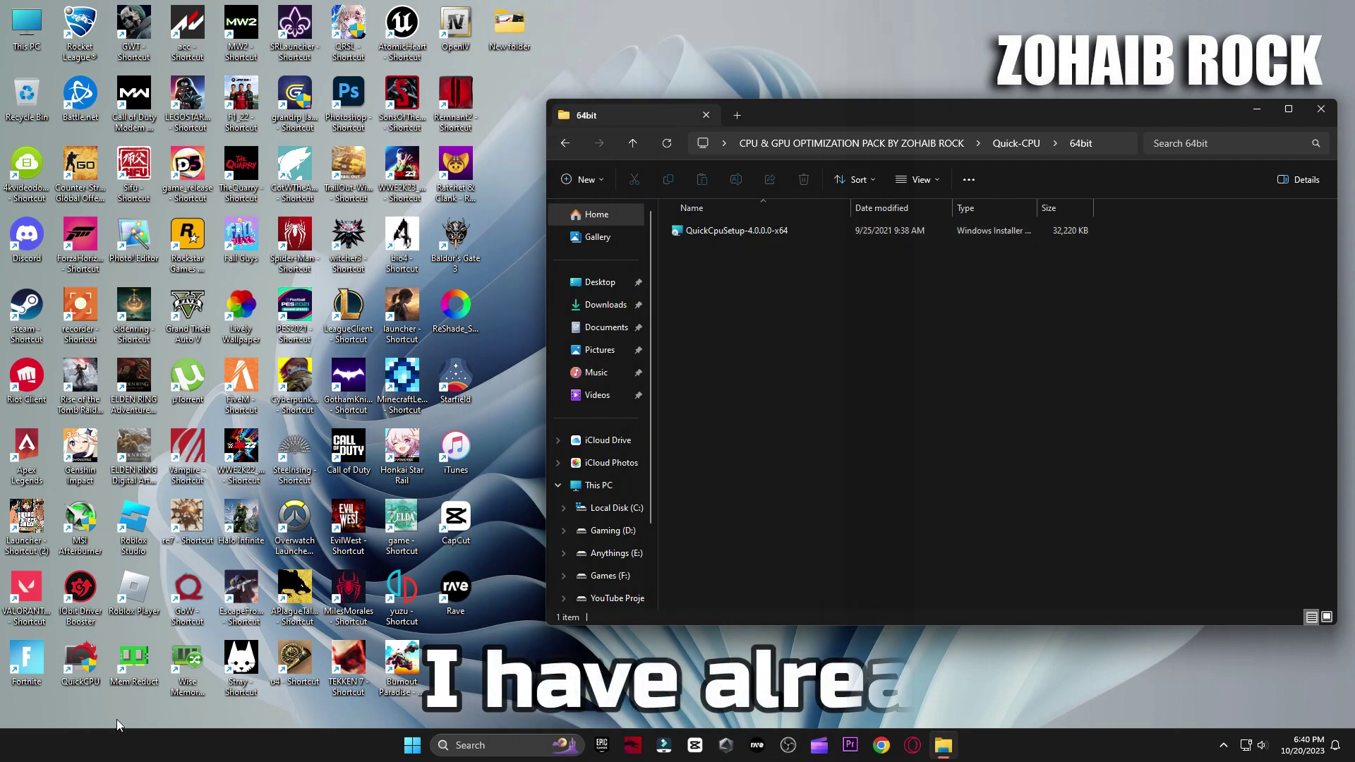
{"action": "left_click", "coordinate": [63, 663]}
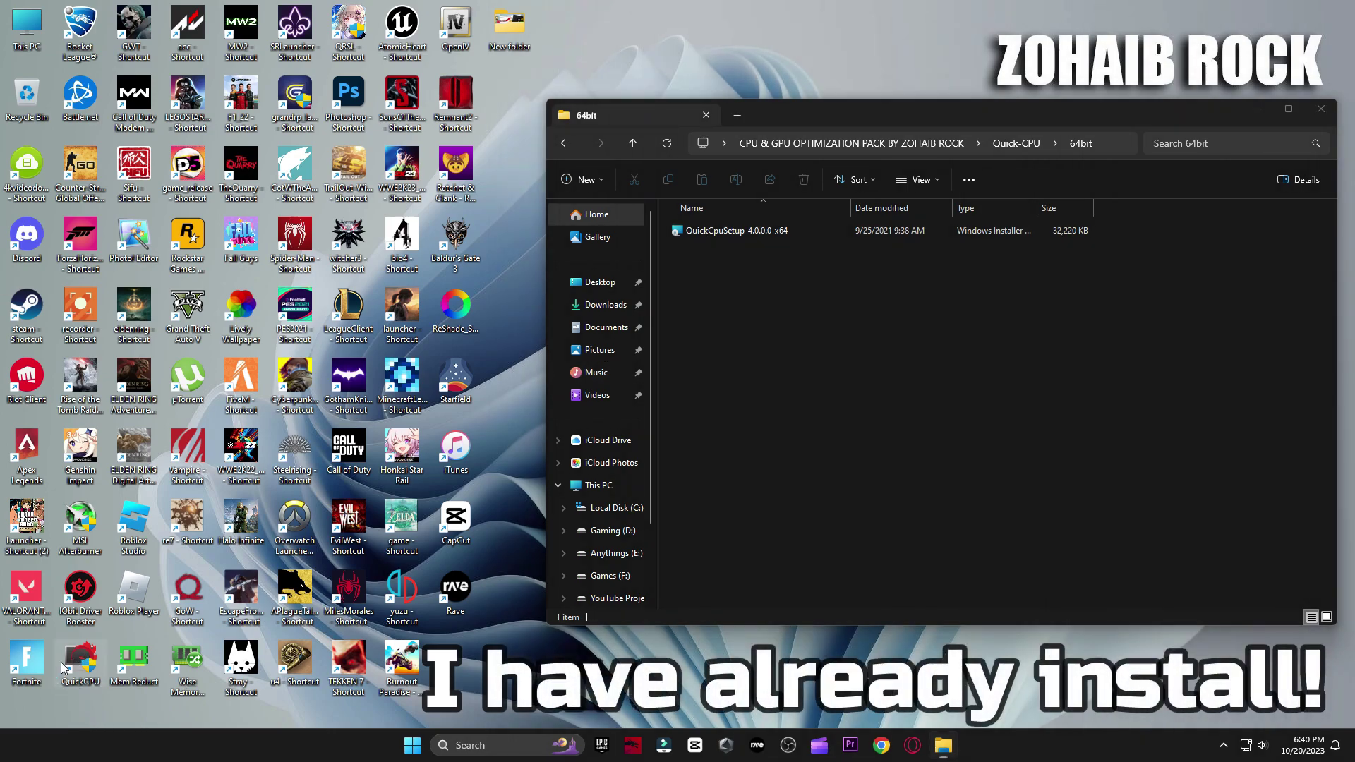
{"action": "left_click", "coordinate": [1321, 110]}
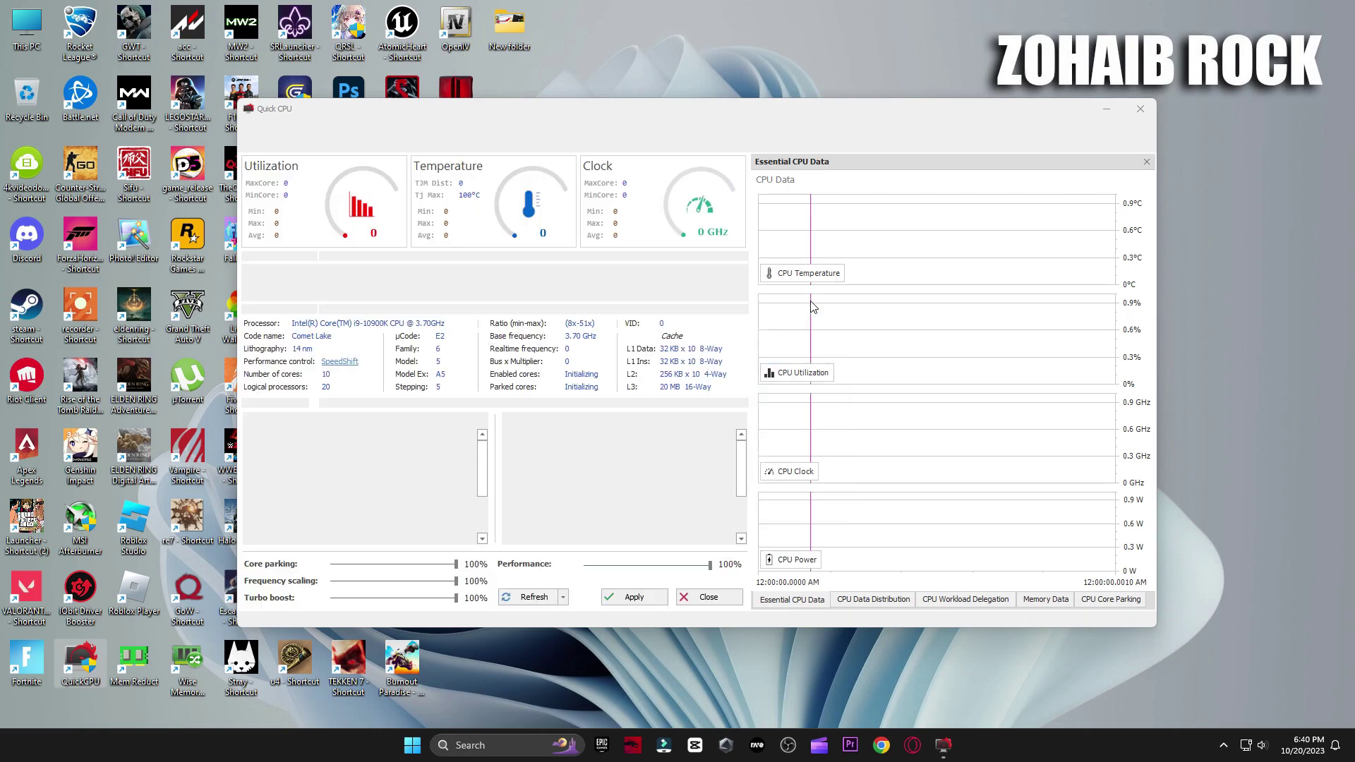
Set the system power plan to High performance and Performance to 100% in Quick CPU, apply the changes, and close it.
{"action": "left_click", "coordinate": [434, 272]}
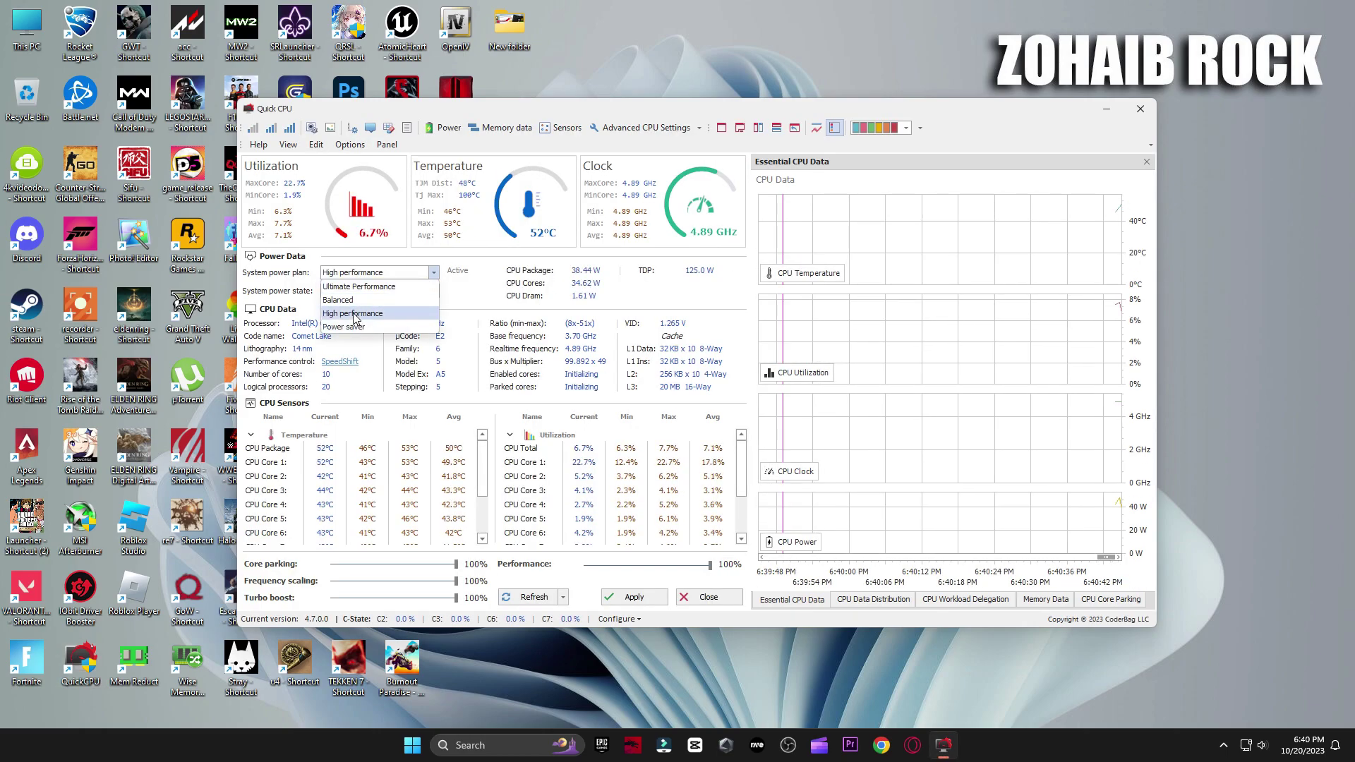
{"action": "left_click", "coordinate": [401, 313]}
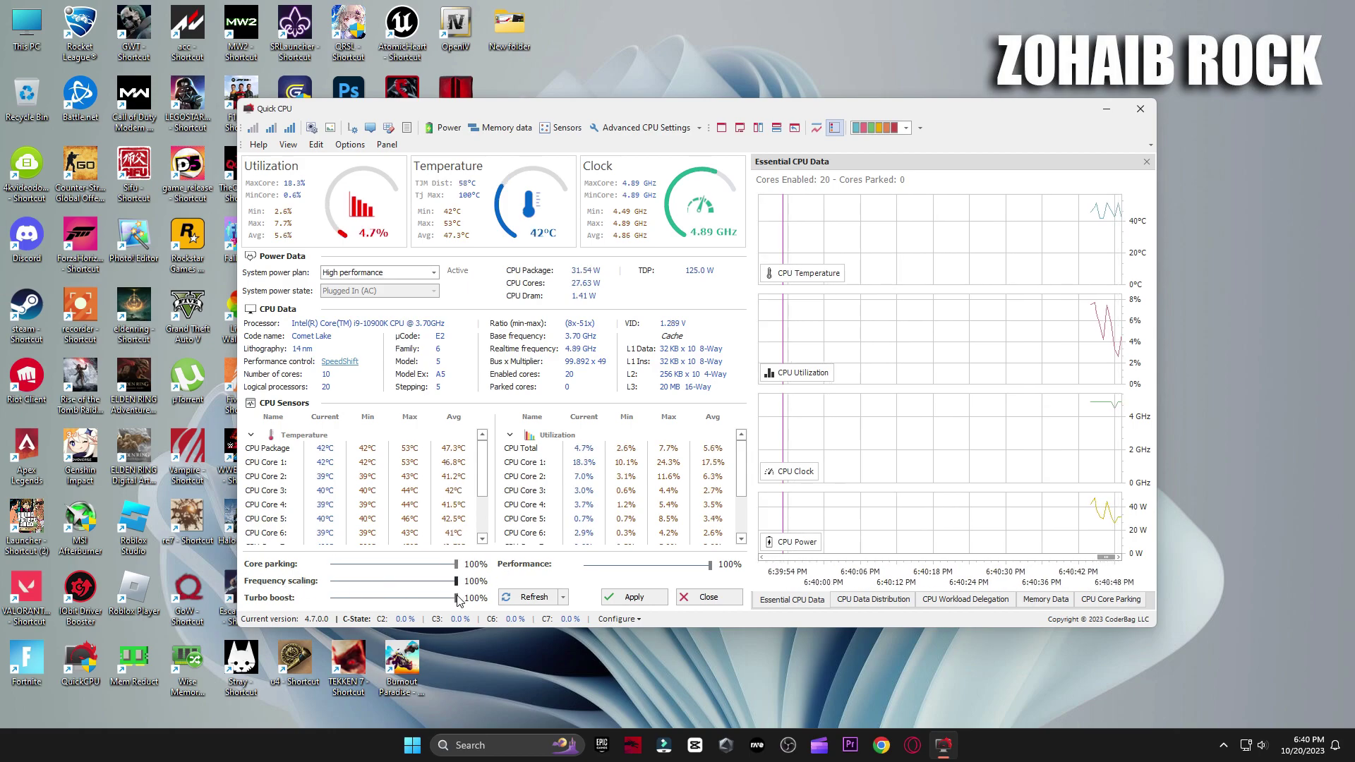
{"action": "mouse_move", "coordinate": [710, 564]}
{"action": "left_mouse_down"}
{"action": "mouse_move", "coordinate": [692, 568]}
{"action": "mouse_move", "coordinate": [713, 565]}
{"action": "left_mouse_up"}
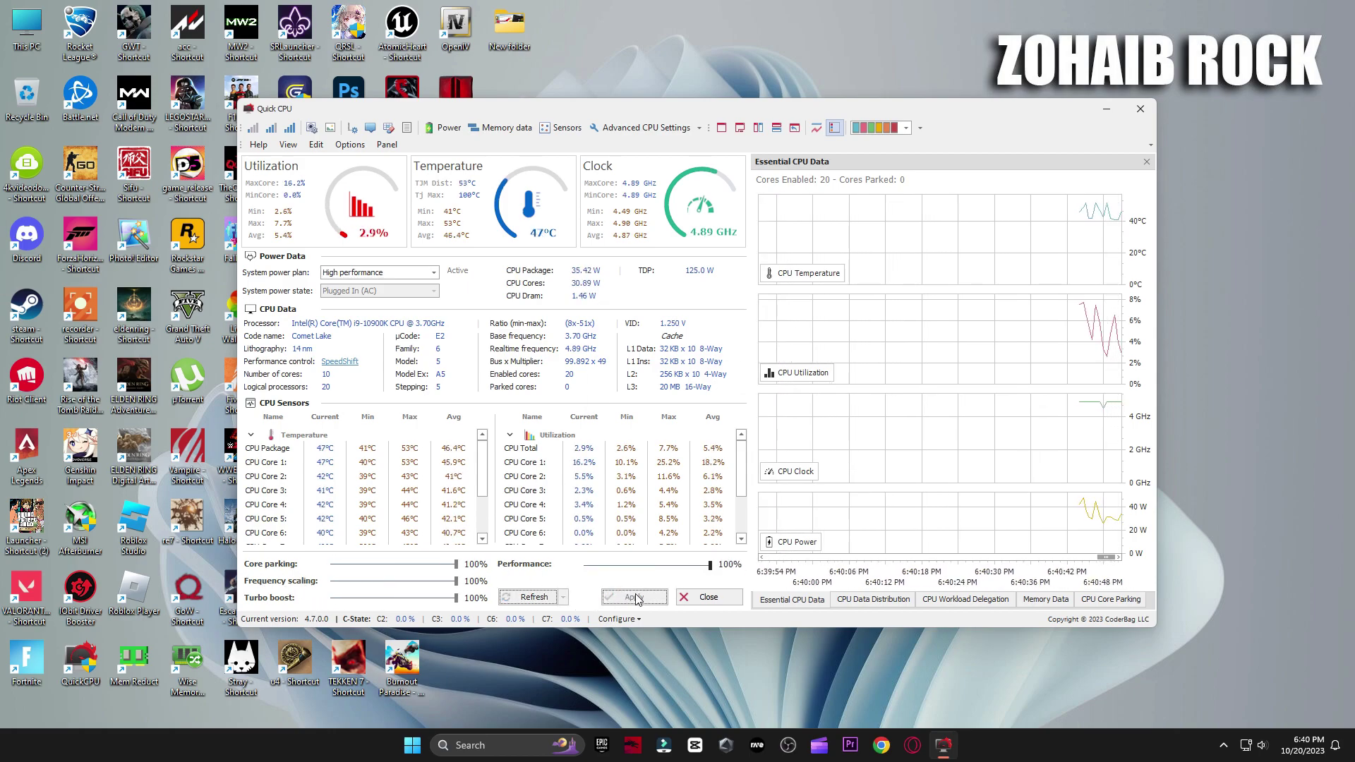
{"action": "left_click", "coordinate": [635, 599]}
{"action": "left_click", "coordinate": [780, 404]}
{"action": "left_click", "coordinate": [715, 601]}
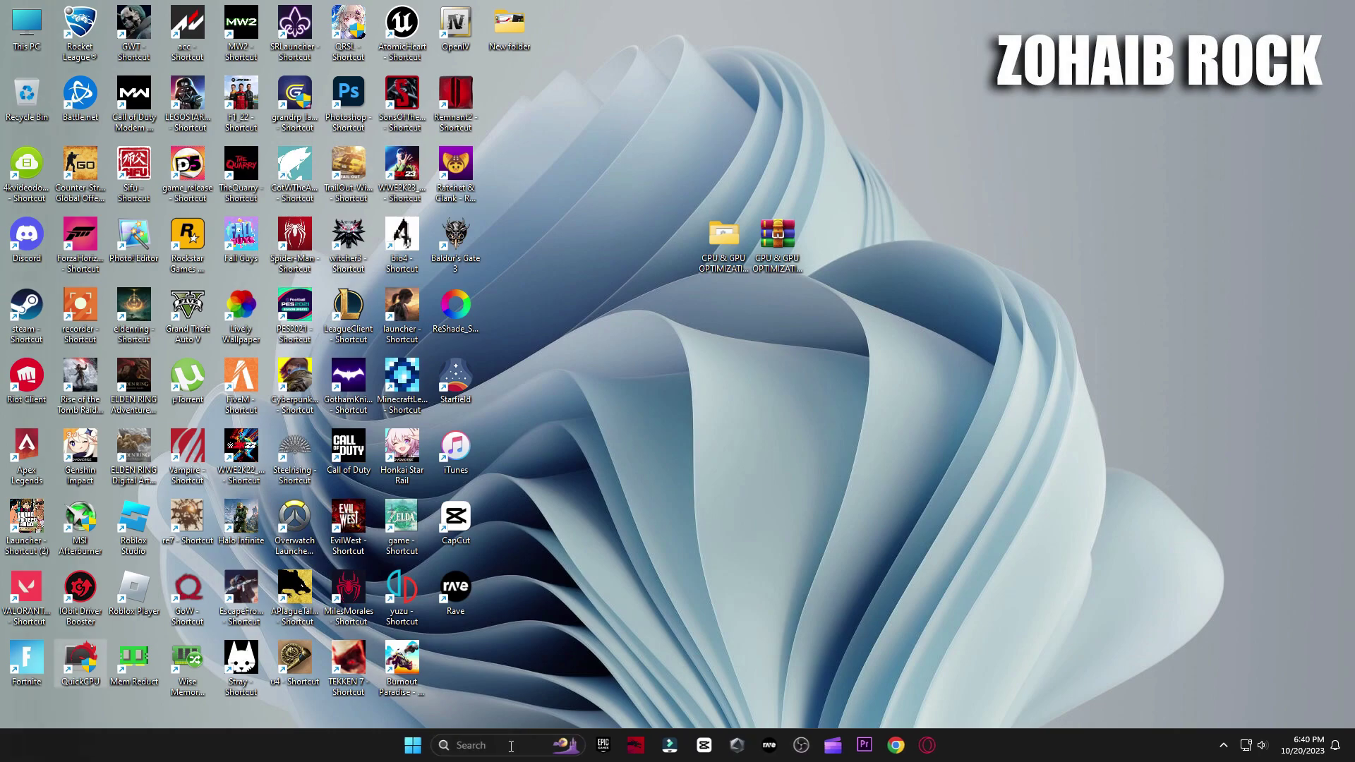
Search Windows for power, check that the High performance plan is selected in Power Options, and close the window.
{"action": "left_click", "coordinate": [511, 746]}
{"action": "type", "text": "power"}
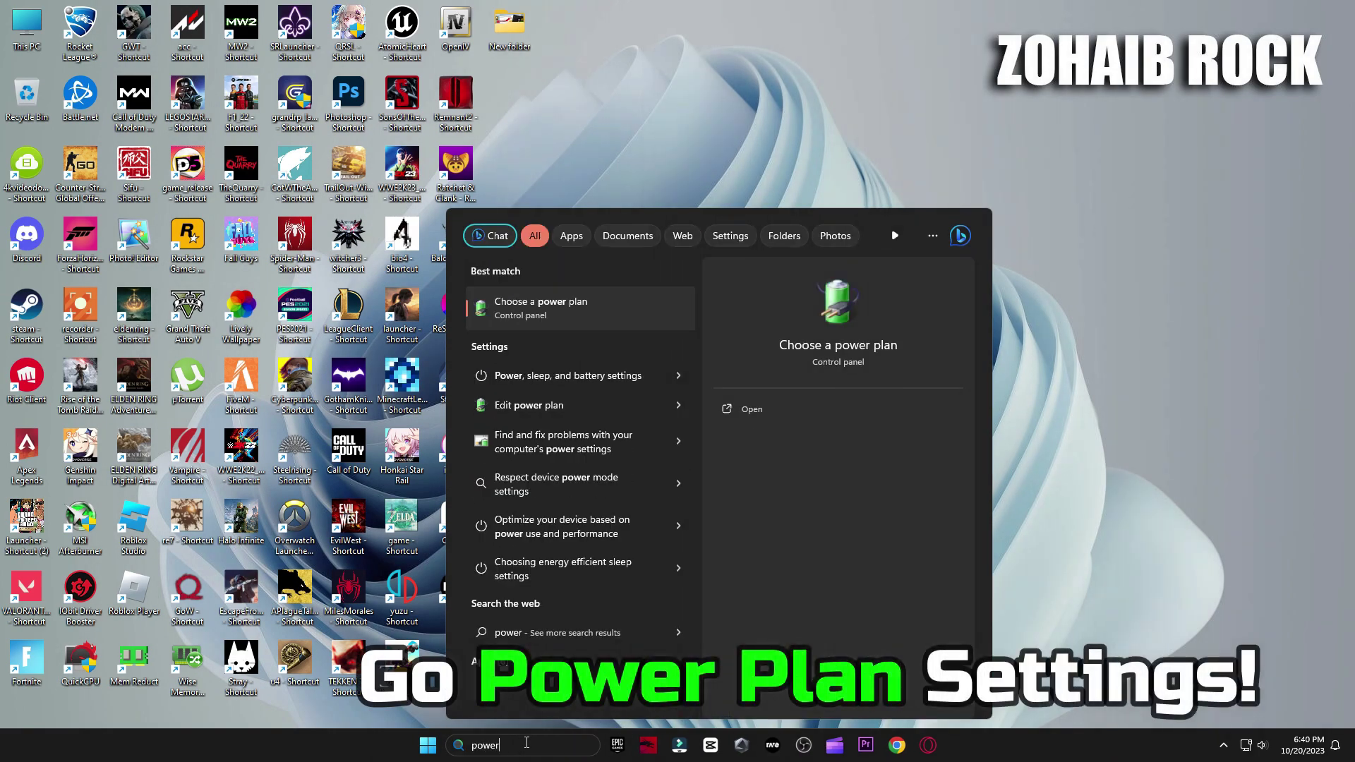
{"action": "left_click", "coordinate": [565, 318]}
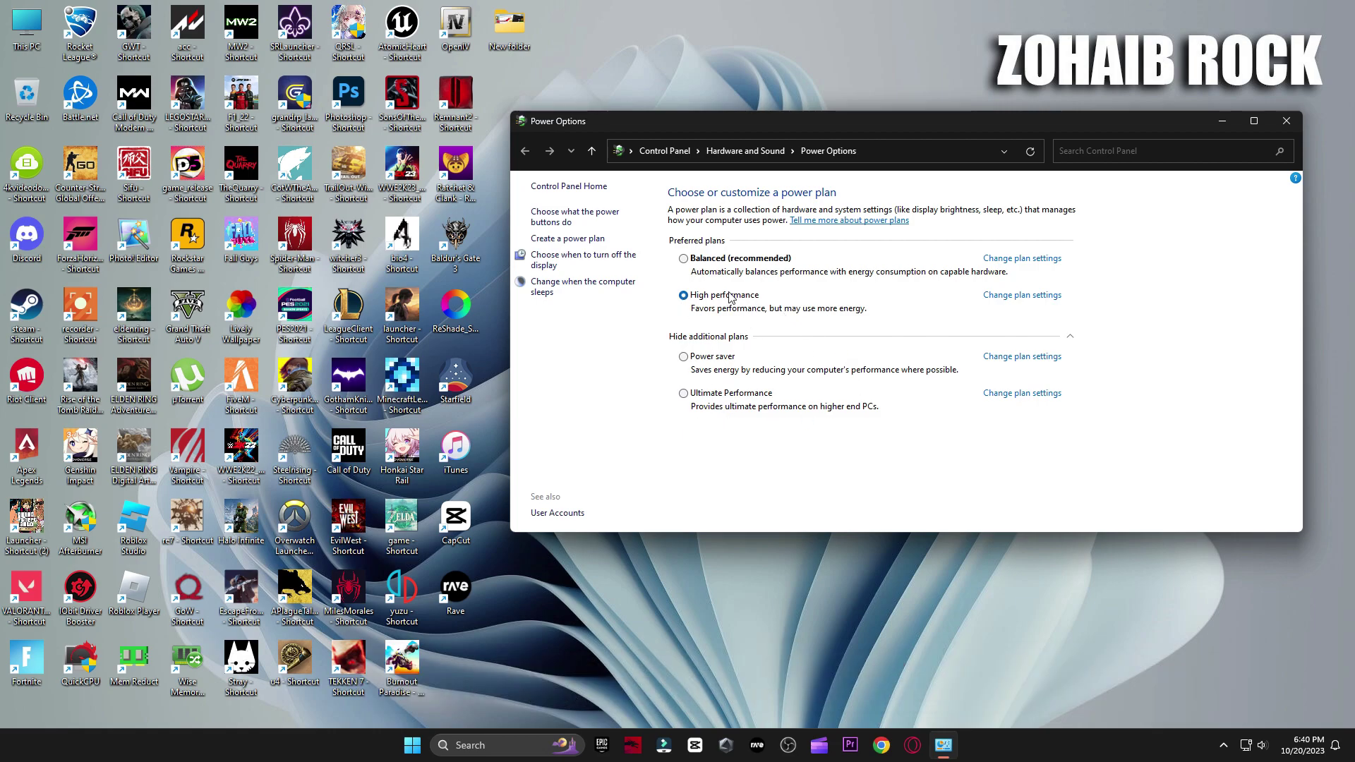
{"action": "left_click", "coordinate": [1071, 338]}
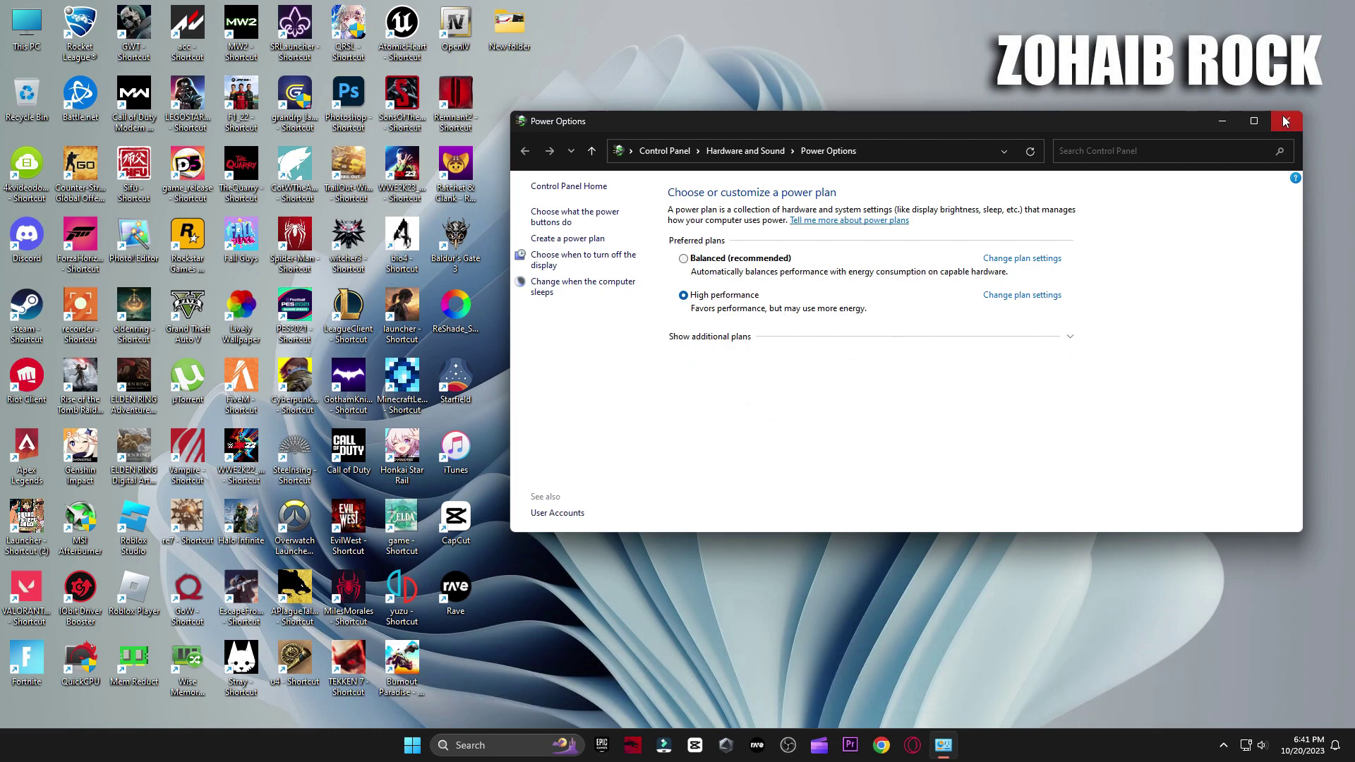
{"action": "left_click", "coordinate": [1285, 122]}
Search Windows for msconfig and open System Configuration.
{"action": "left_click", "coordinate": [513, 742]}
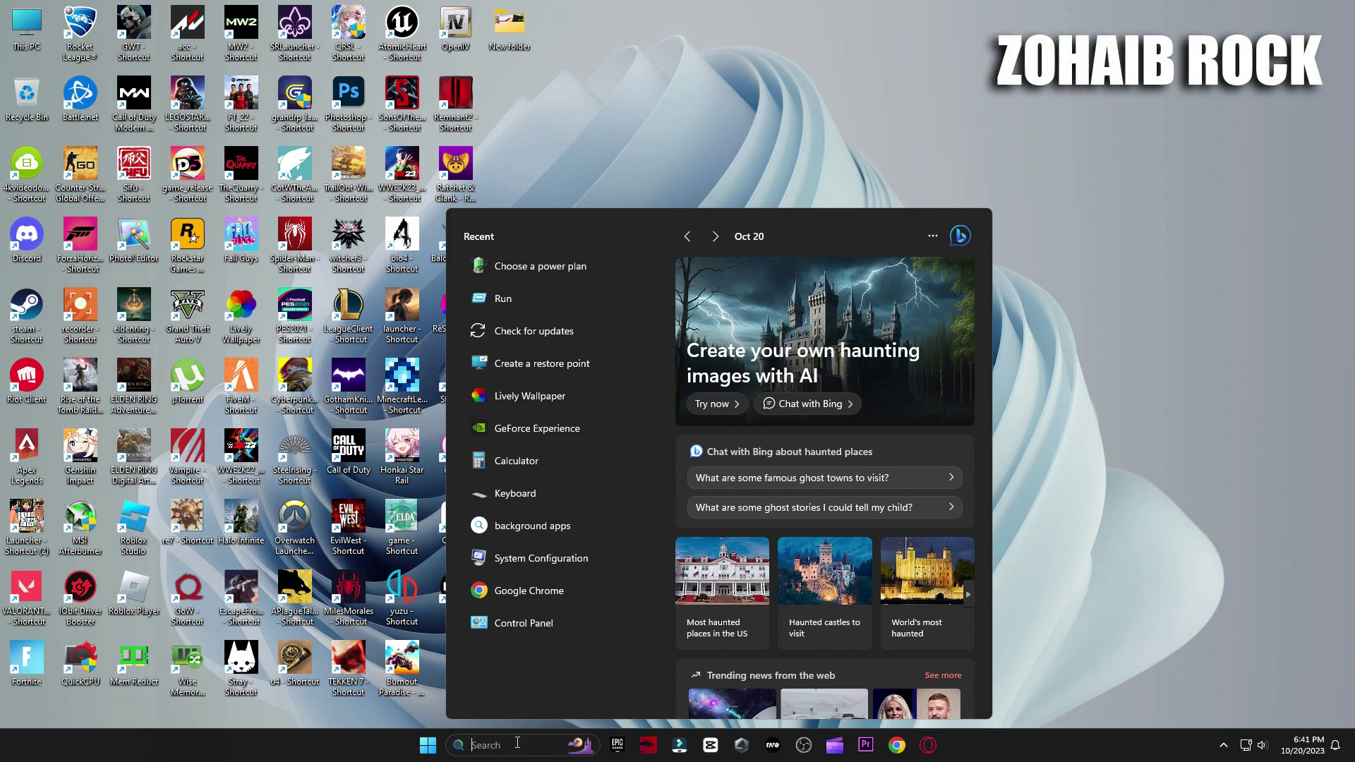
{"action": "type", "text": "mscong"}
{"action": "key", "text": "BackSpace"}
{"action": "type", "text": "fig"}
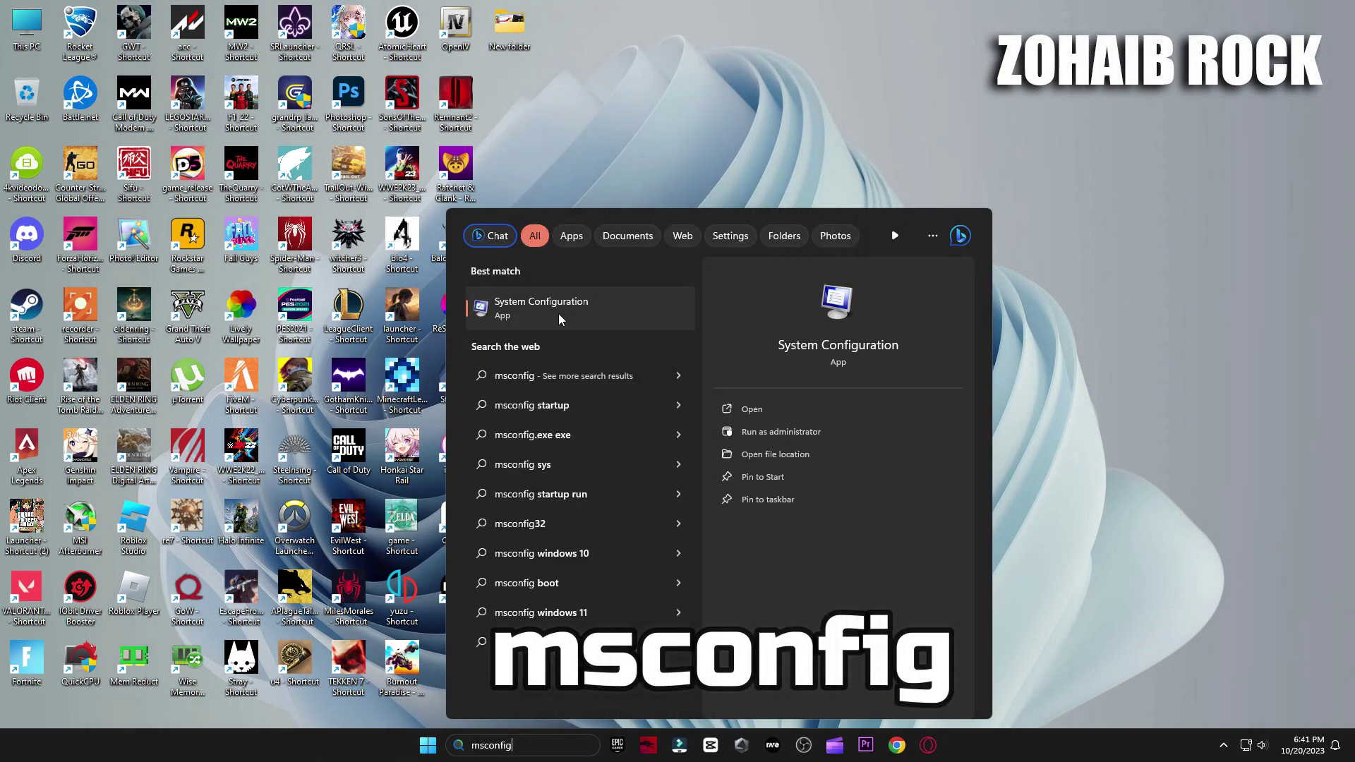
{"action": "left_click", "coordinate": [590, 309]}
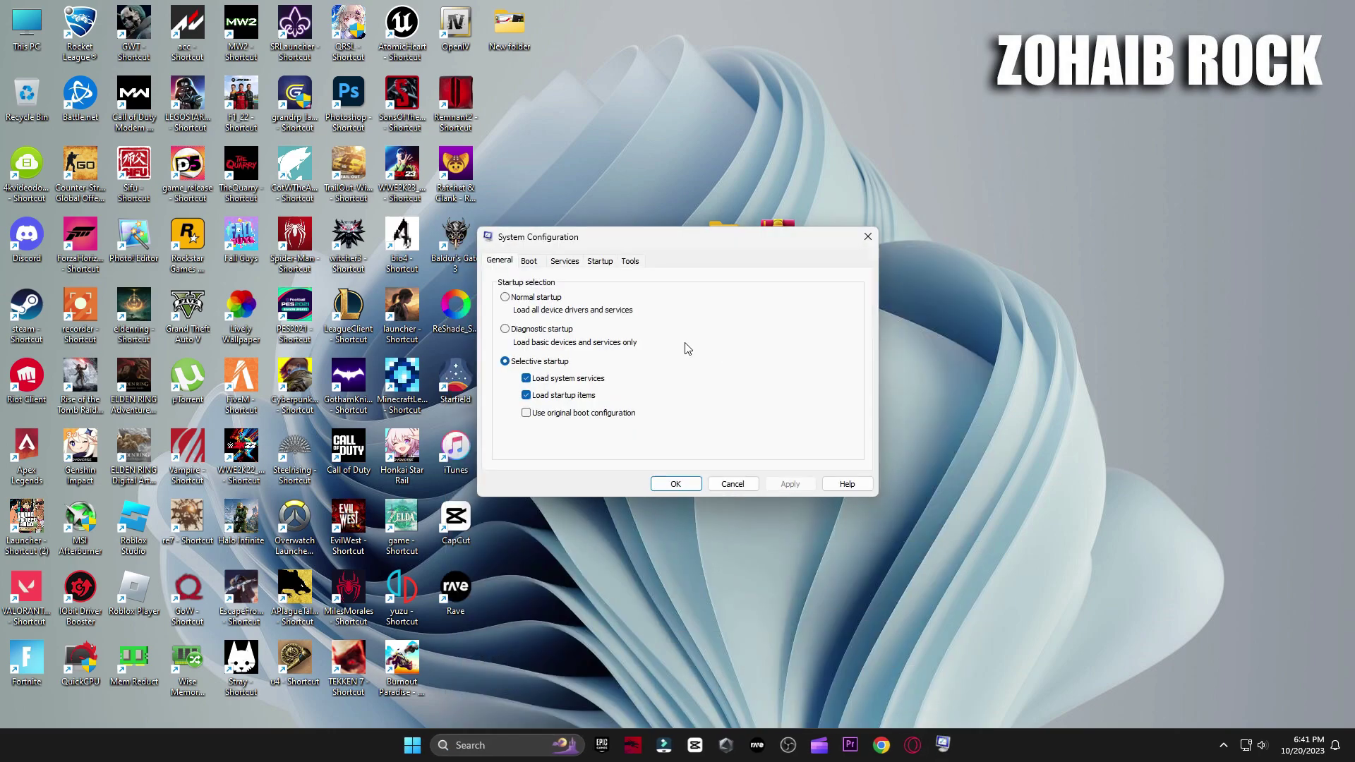
Set the number of processors to 20 in the advanced boot options, apply the change, and exit without restarting.
{"action": "left_click_drag", "start_coordinate": [753, 256], "coordinate": [787, 162]}
{"action": "left_click", "coordinate": [626, 186]}
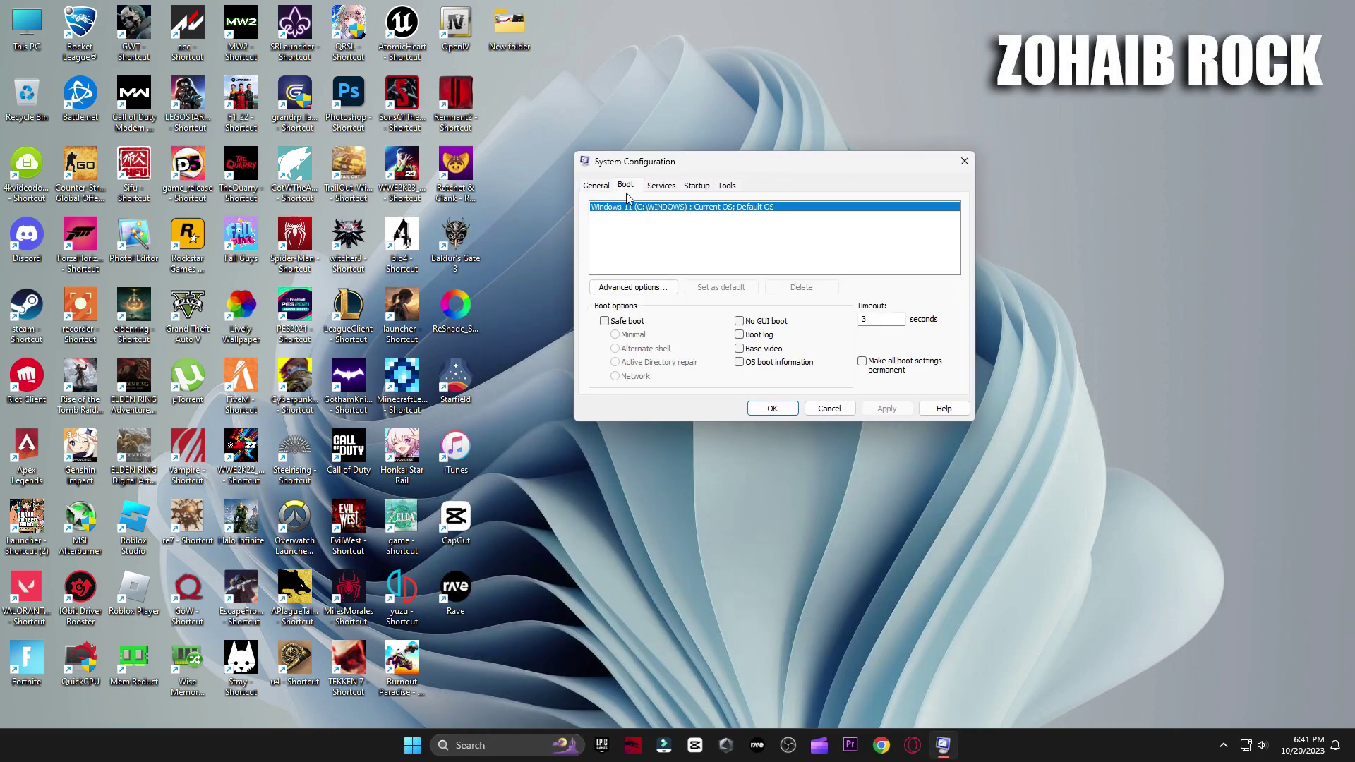
{"action": "left_click", "coordinate": [646, 288]}
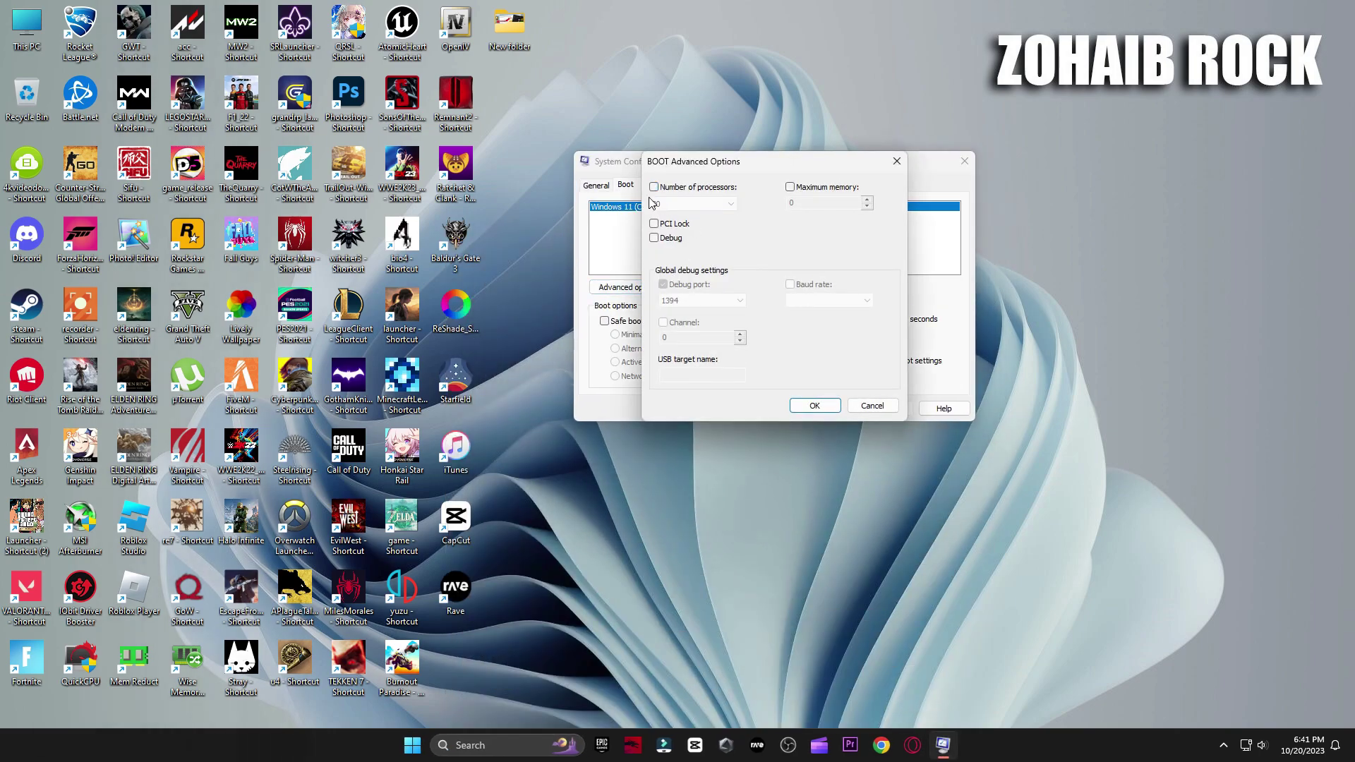
{"action": "left_click", "coordinate": [654, 187]}
{"action": "left_click", "coordinate": [671, 204]}
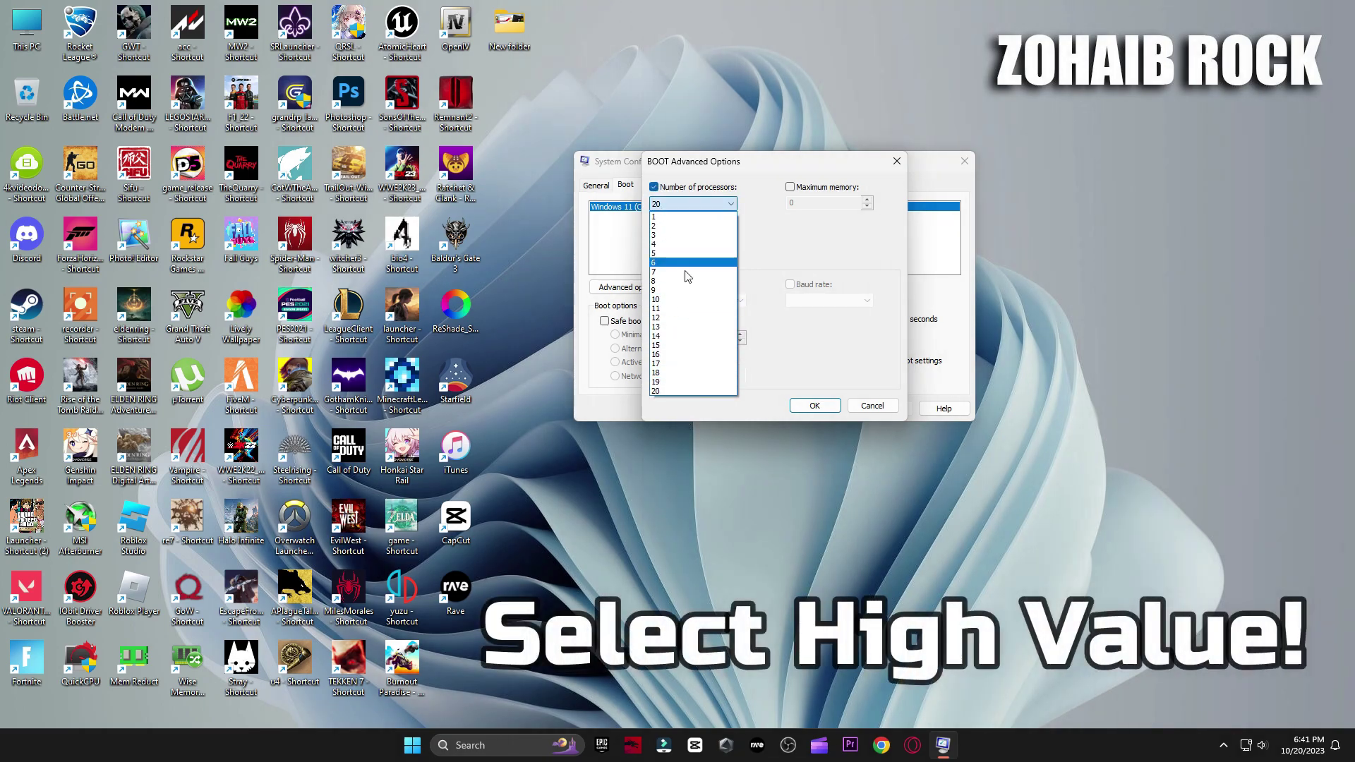
{"action": "left_click", "coordinate": [693, 390]}
{"action": "left_click", "coordinate": [812, 406]}
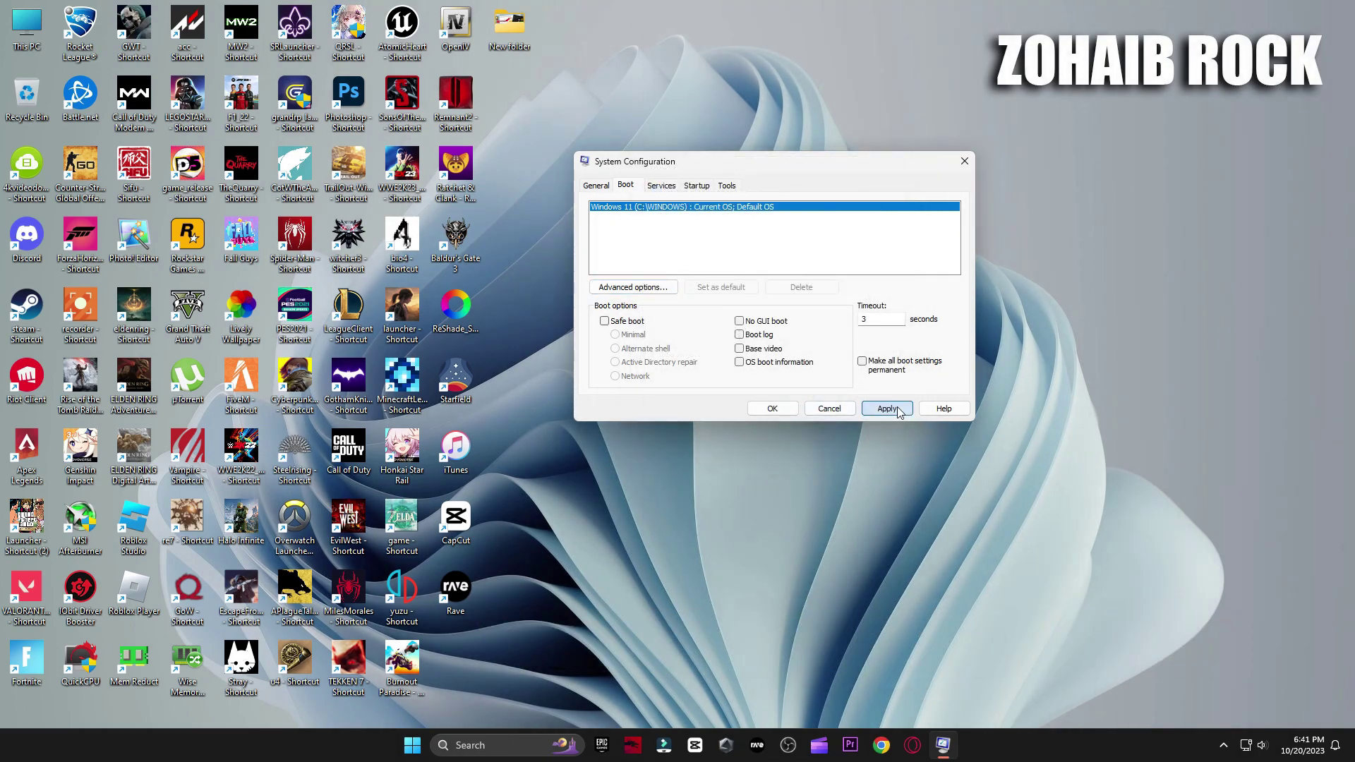
{"action": "left_click", "coordinate": [773, 410]}
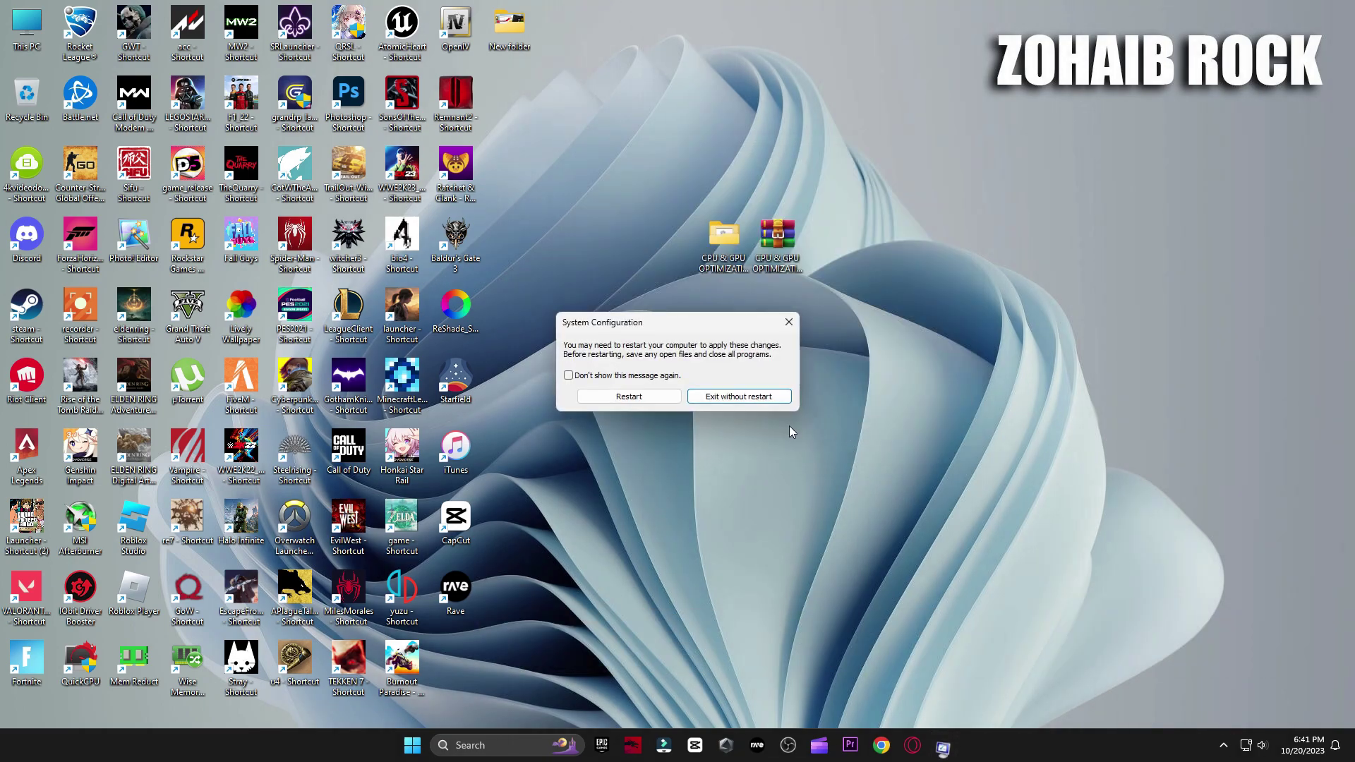
{"action": "left_click", "coordinate": [741, 397]}
Open the NVIDIA Control Panel and check that image settings use the advanced 3D image settings.
{"action": "right_click", "coordinate": [591, 162]}
{"action": "left_click", "coordinate": [650, 358]}
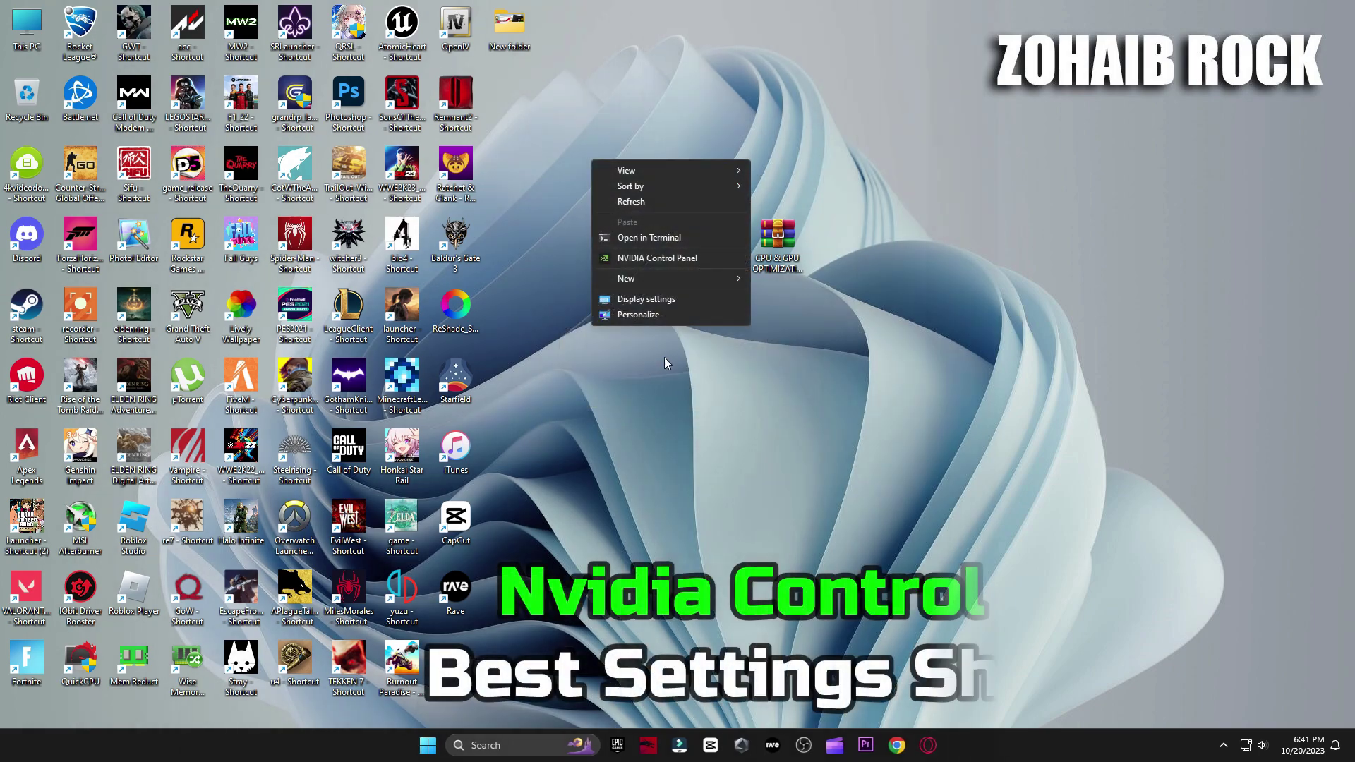
{"action": "left_click", "coordinate": [660, 258]}
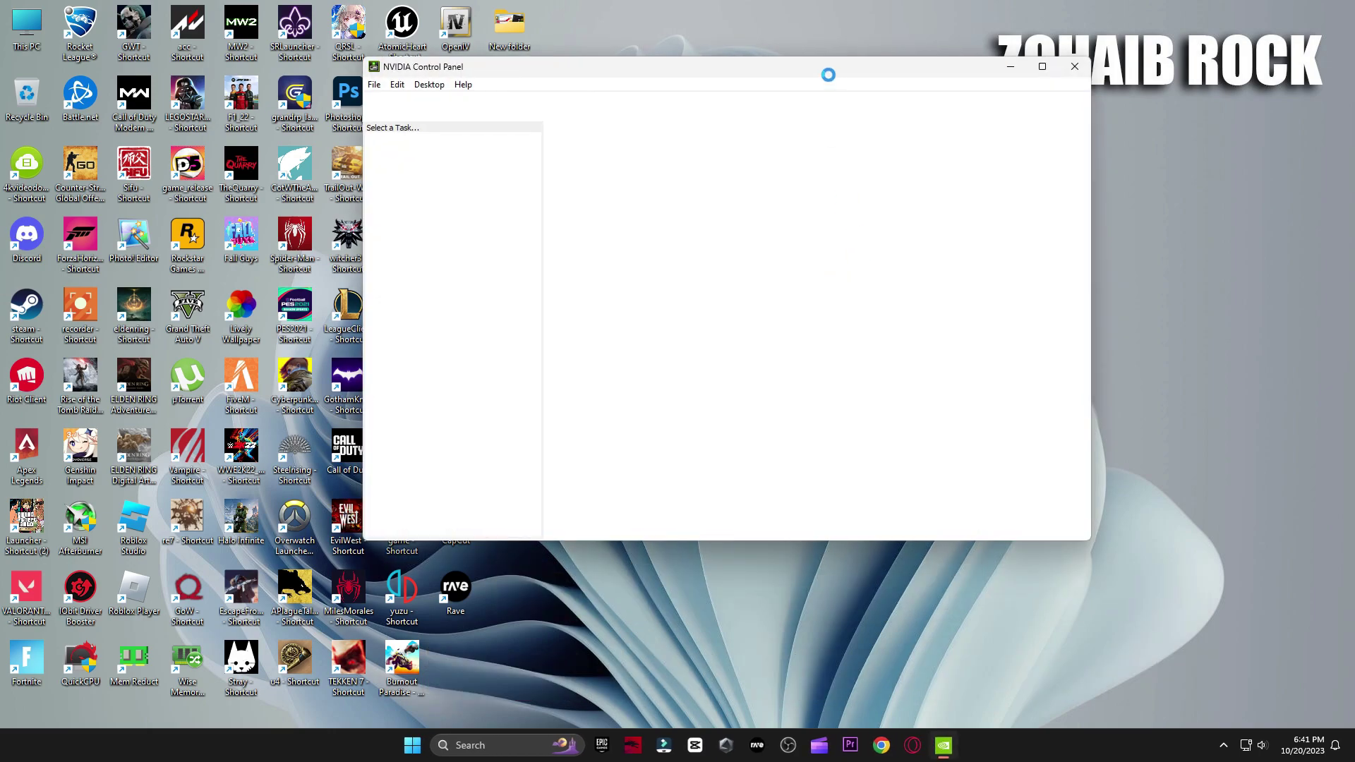
{"action": "left_click_drag", "start_coordinate": [726, 70], "coordinate": [941, 120]}
{"action": "mouse_move", "coordinate": [977, 453]}
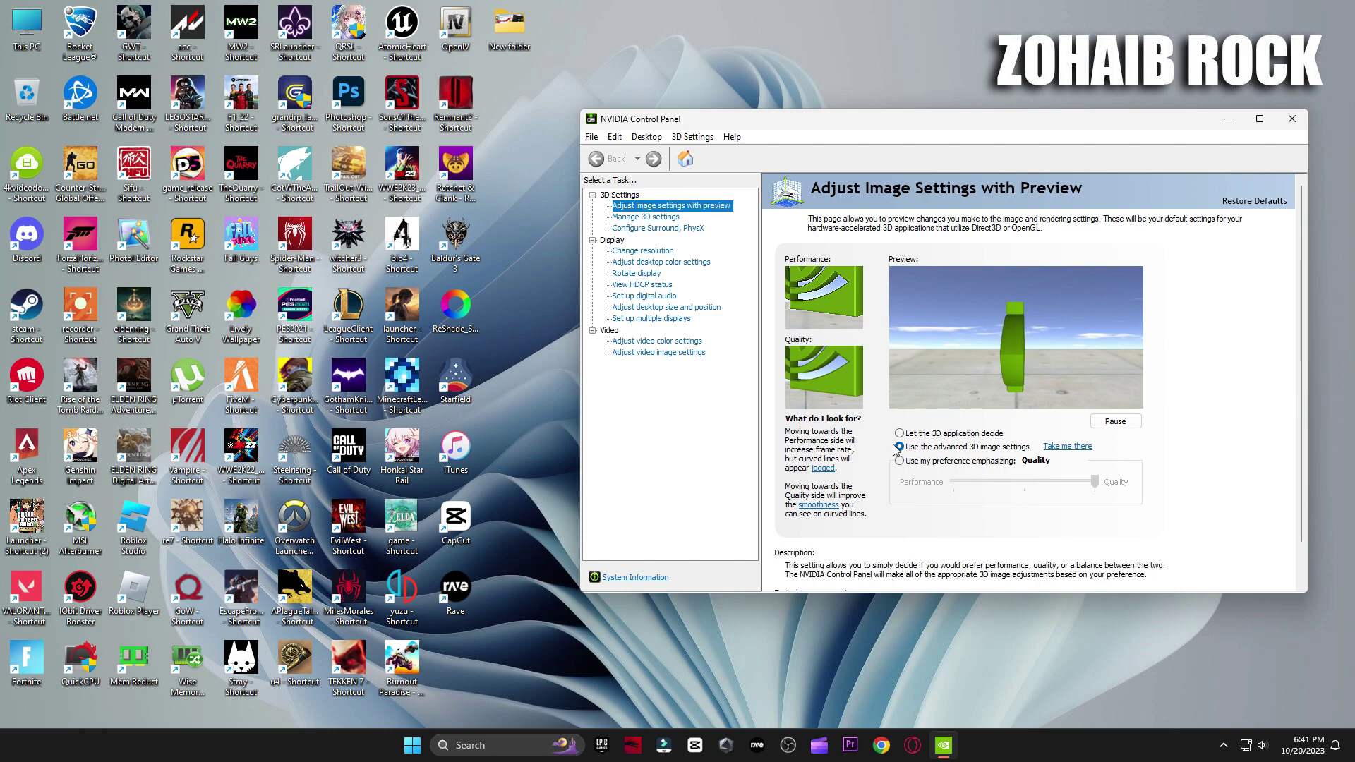
Review the global 3D settings on the Manage 3D Settings page through to the end of the feature list.
{"action": "left_click", "coordinate": [719, 218]}
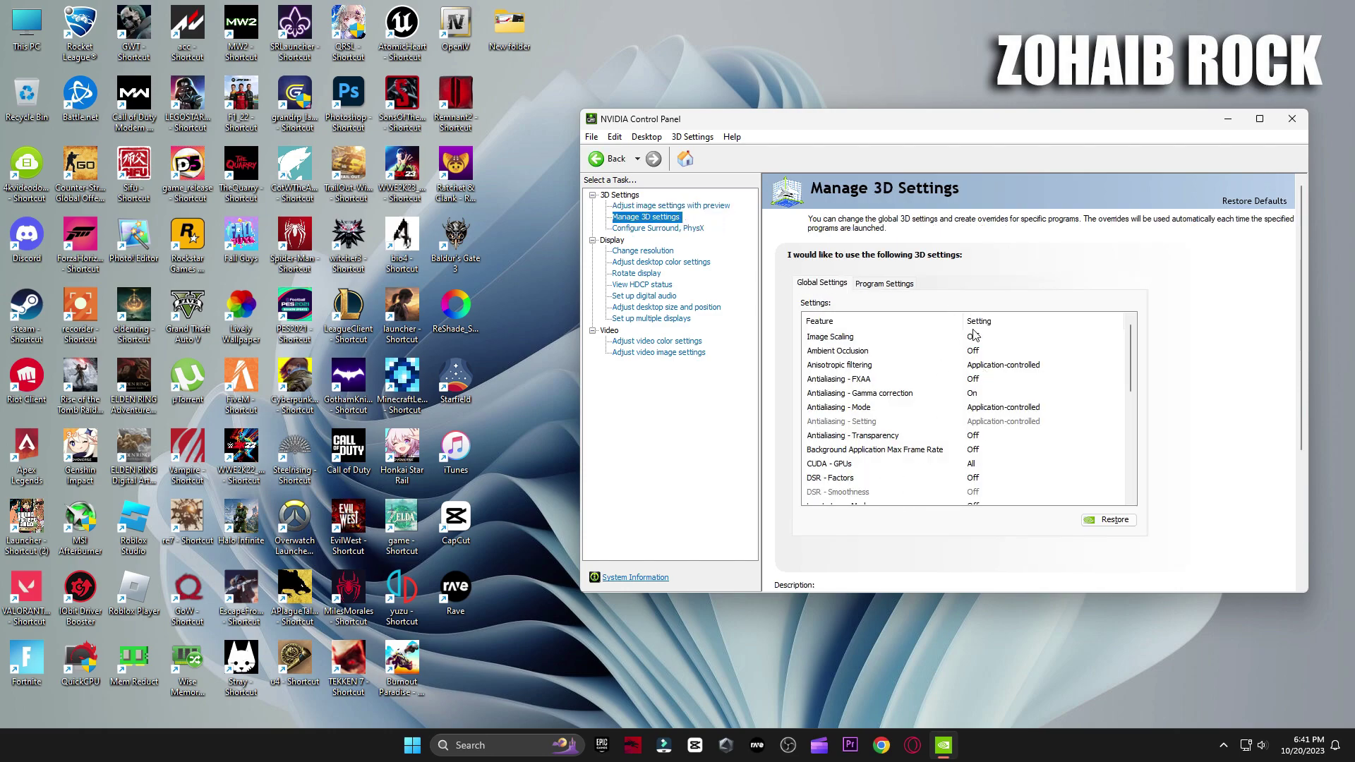
{"action": "scroll", "coordinate": [983, 383], "scroll_direction": "down", "scroll_amount": 2}
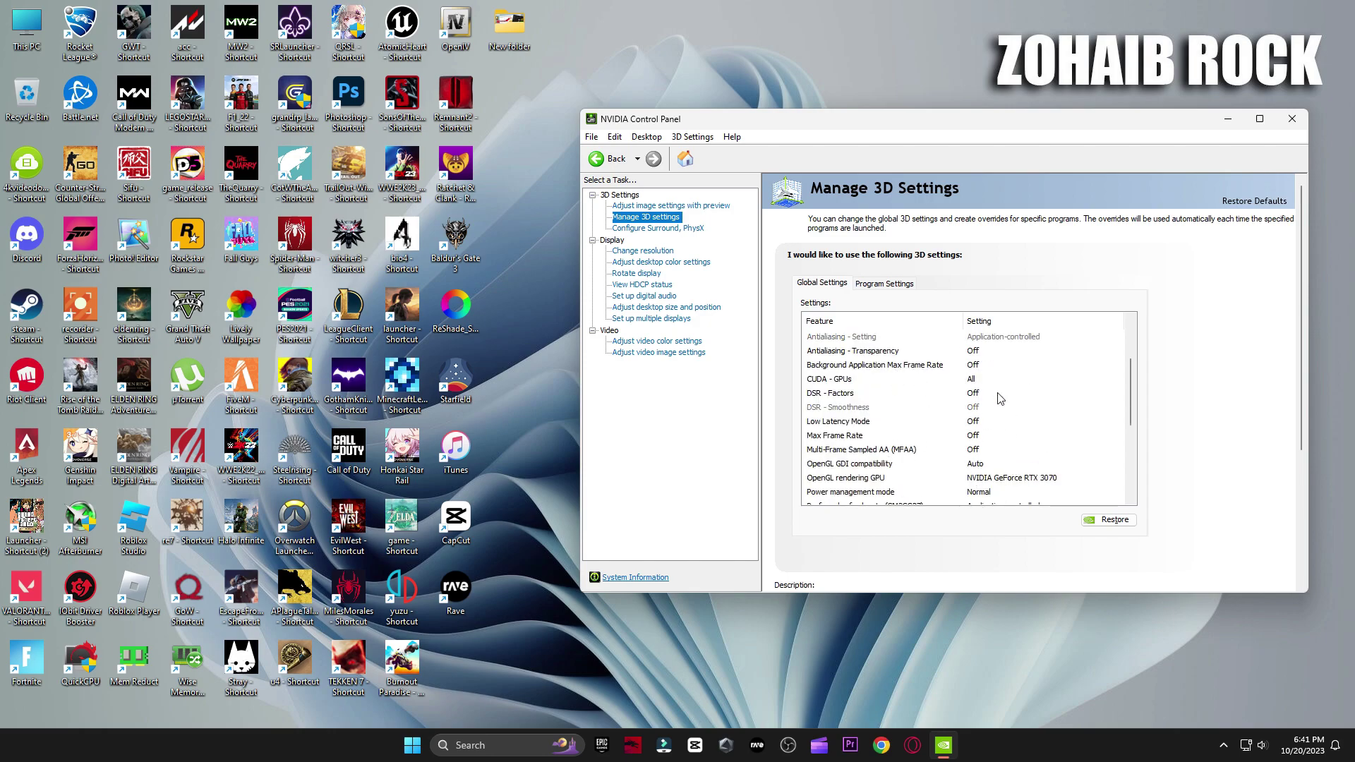
{"action": "scroll", "coordinate": [999, 398], "scroll_direction": "down", "scroll_amount": 1}
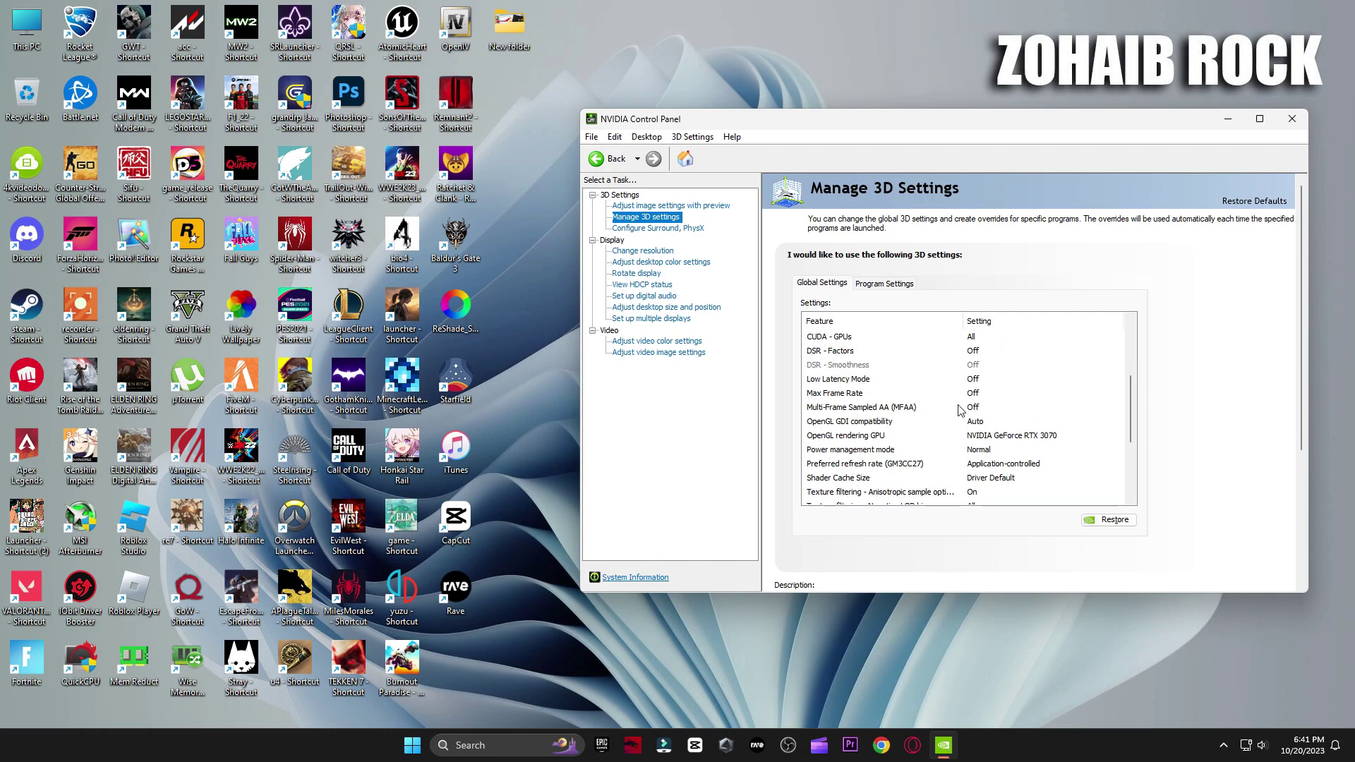
{"action": "scroll", "coordinate": [1026, 468], "scroll_direction": "down", "scroll_amount": 3}
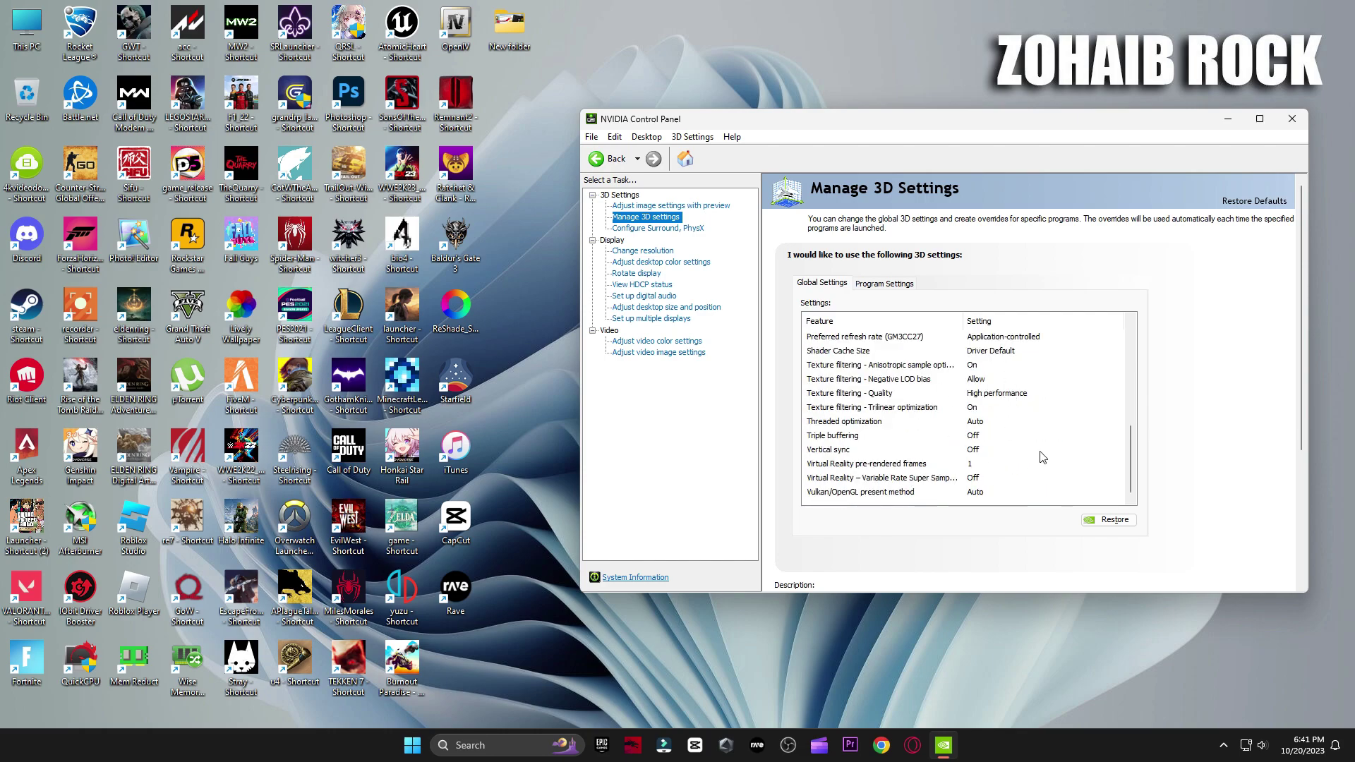
Select NVIDIA GeForce RTX 3070 as the PhysX processor.
{"action": "left_click", "coordinate": [657, 228]}
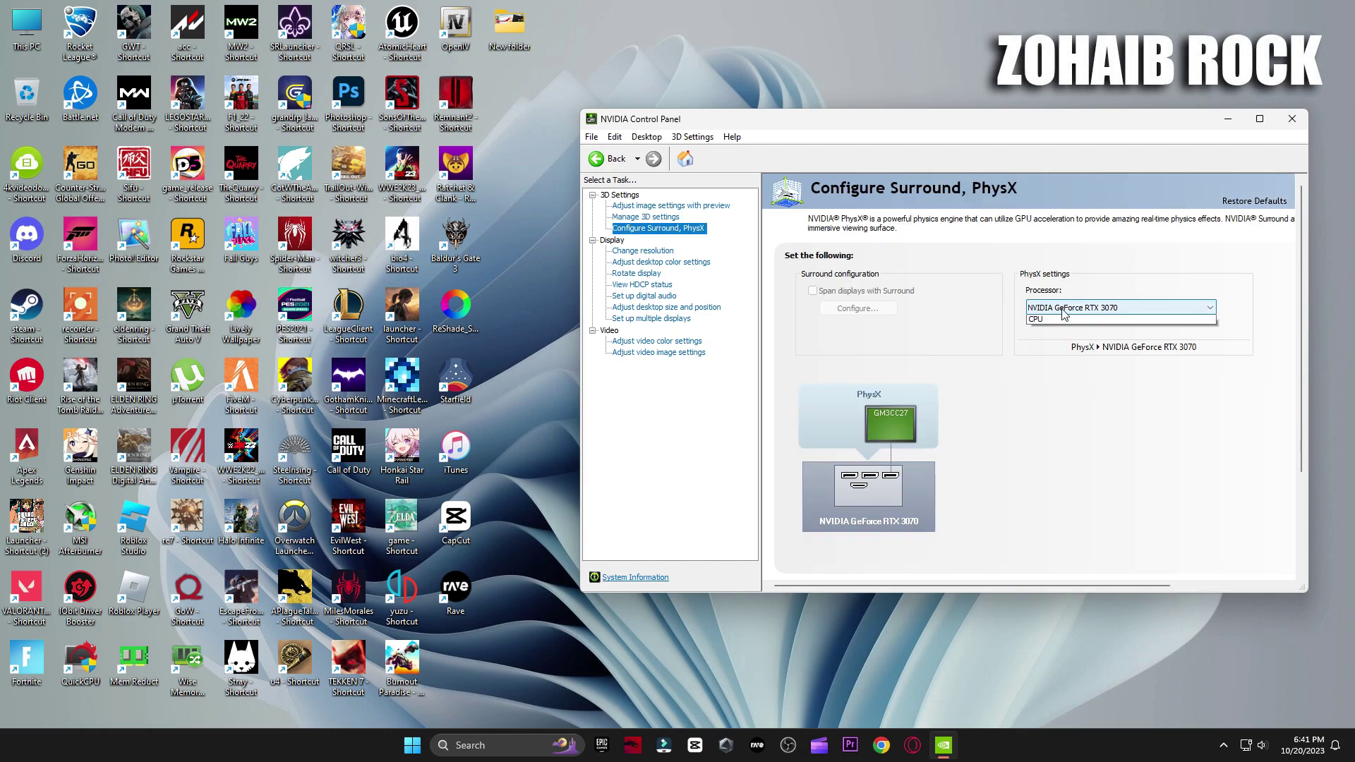
{"action": "left_click", "coordinate": [1062, 307]}
{"action": "left_click", "coordinate": [1058, 333]}
Set the display refresh rate to 165Hz at 1920 × 1080 with NVIDIA color settings and apply the change.
{"action": "left_click", "coordinate": [643, 251]}
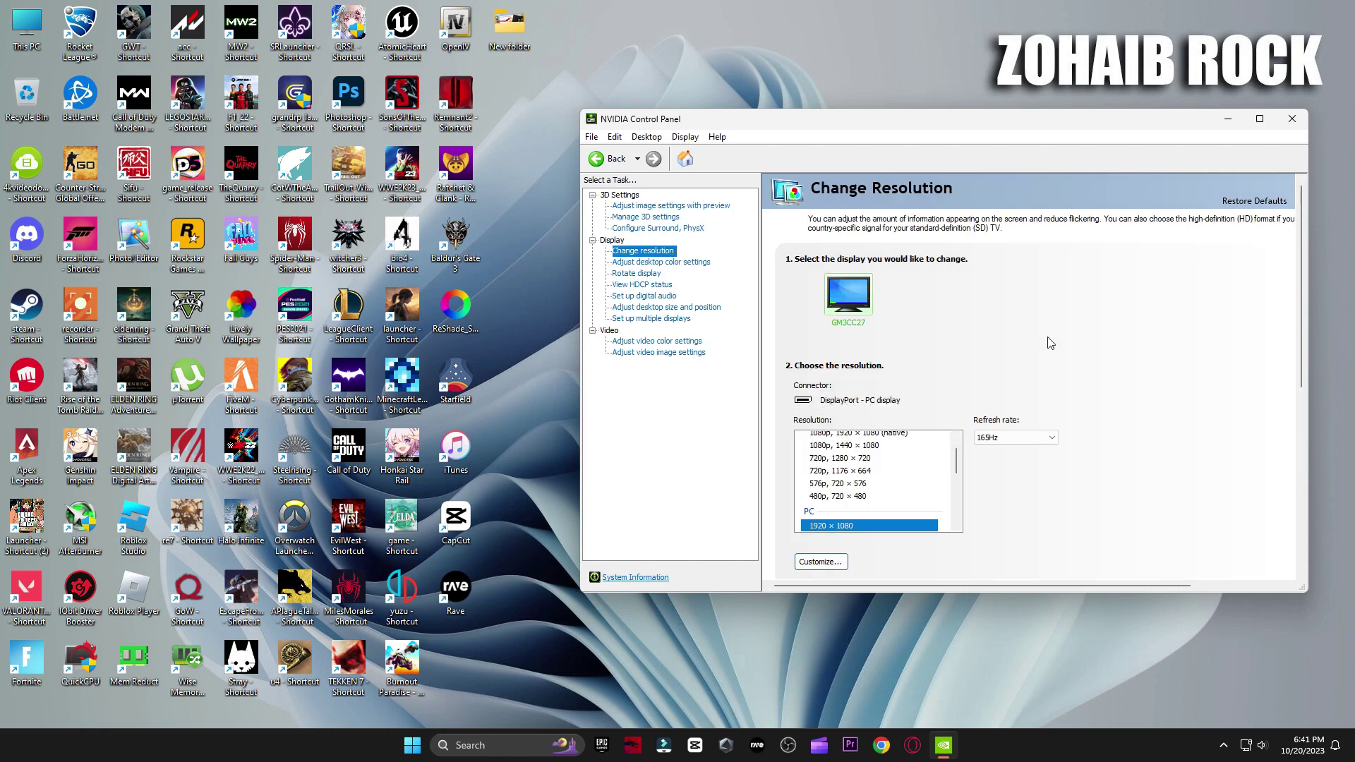
{"action": "scroll", "coordinate": [1277, 345], "scroll_direction": "down", "scroll_amount": 3}
{"action": "scroll", "coordinate": [937, 342], "scroll_direction": "down", "scroll_amount": 2}
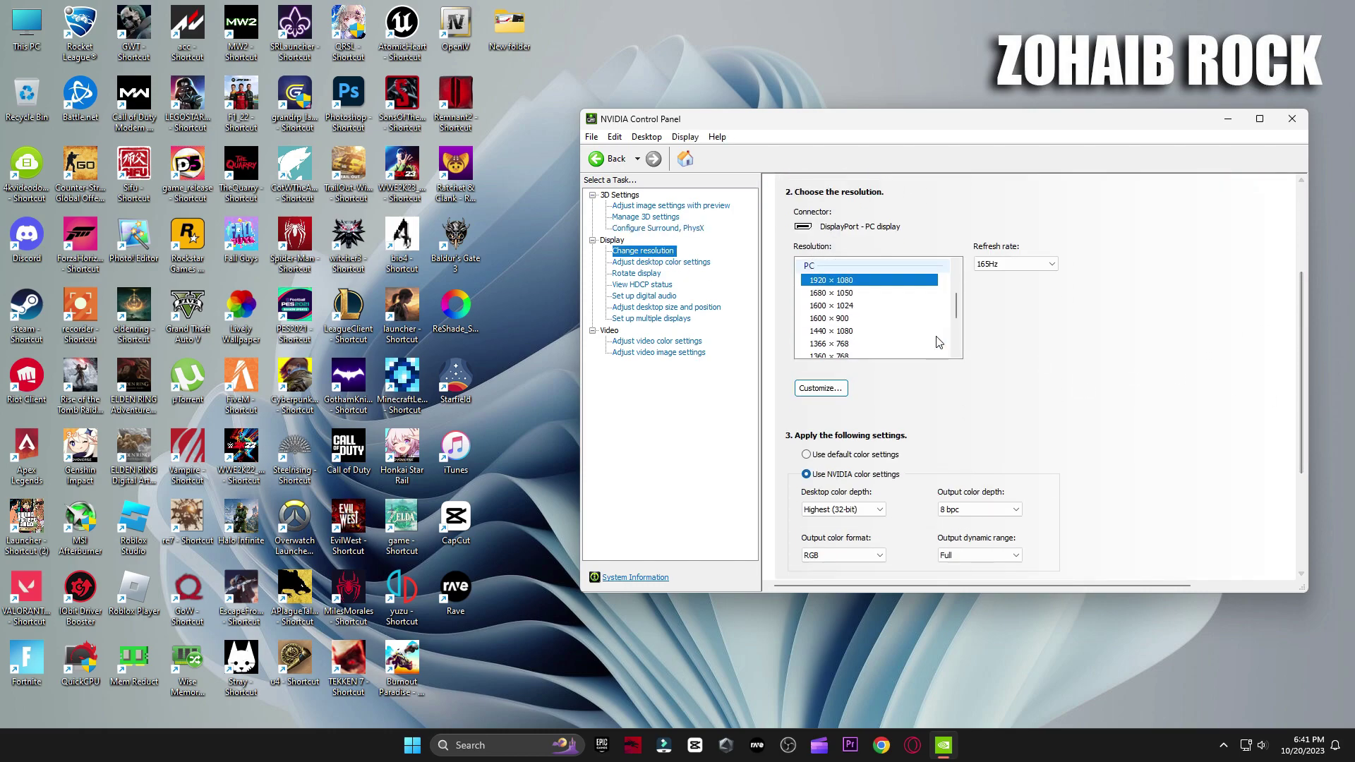
{"action": "left_click", "coordinate": [997, 264]}
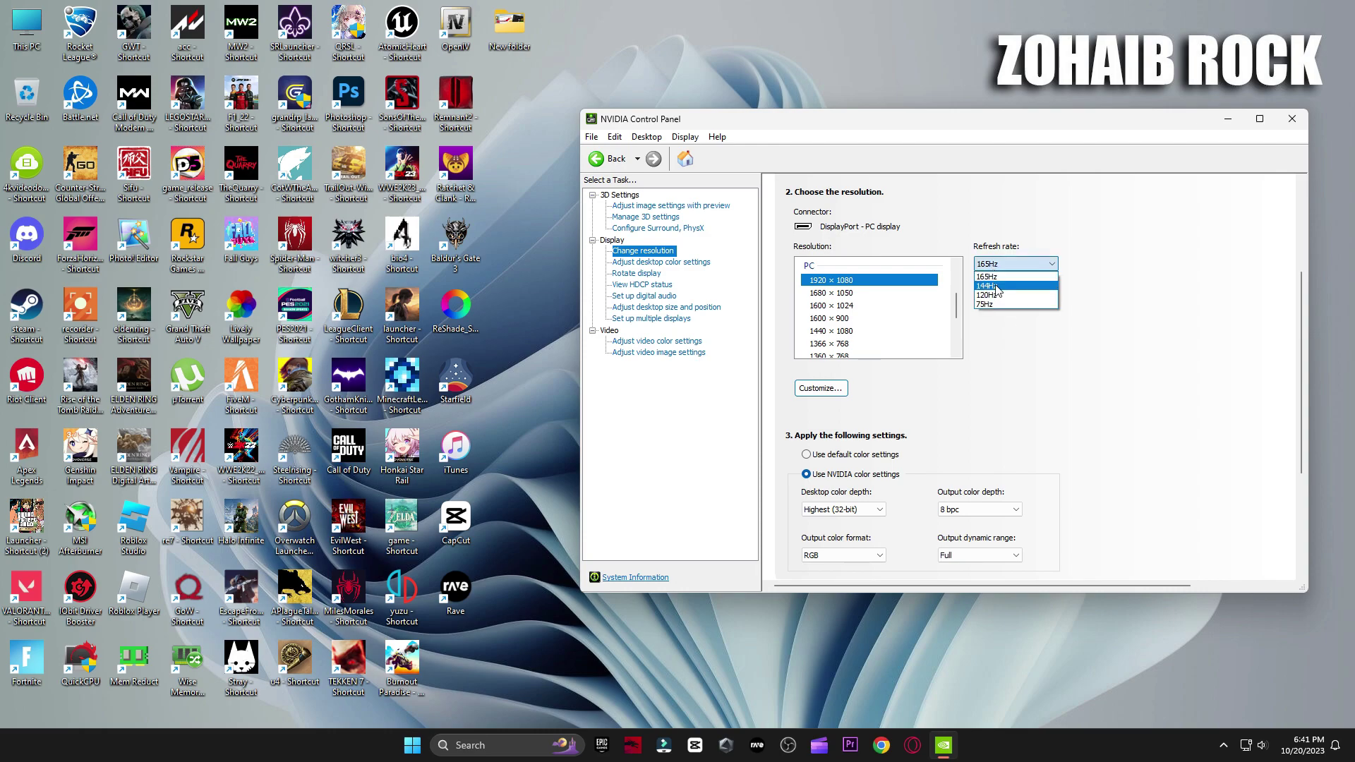
{"action": "left_click", "coordinate": [991, 276]}
{"action": "scroll", "coordinate": [1098, 369], "scroll_direction": "down", "scroll_amount": 2}
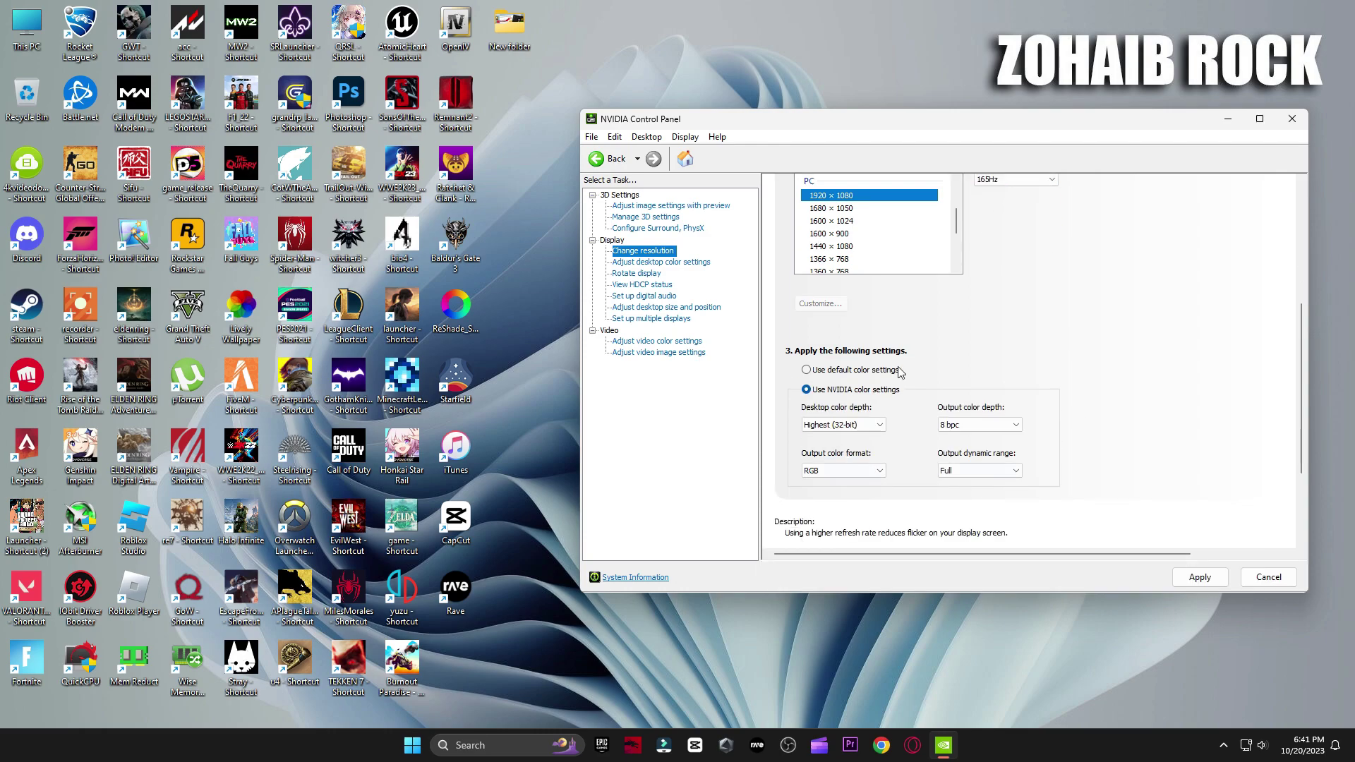
{"action": "left_click", "coordinate": [1199, 576]}
{"action": "left_click", "coordinate": [997, 382]}
Examine the desktop color, rotation, HDCP, digital audio, scaling, multiple-display and video settings pages, and close the NVIDIA Control Panel.
{"action": "left_click", "coordinate": [661, 263]}
{"action": "scroll", "coordinate": [1282, 347], "scroll_direction": "down", "scroll_amount": 3}
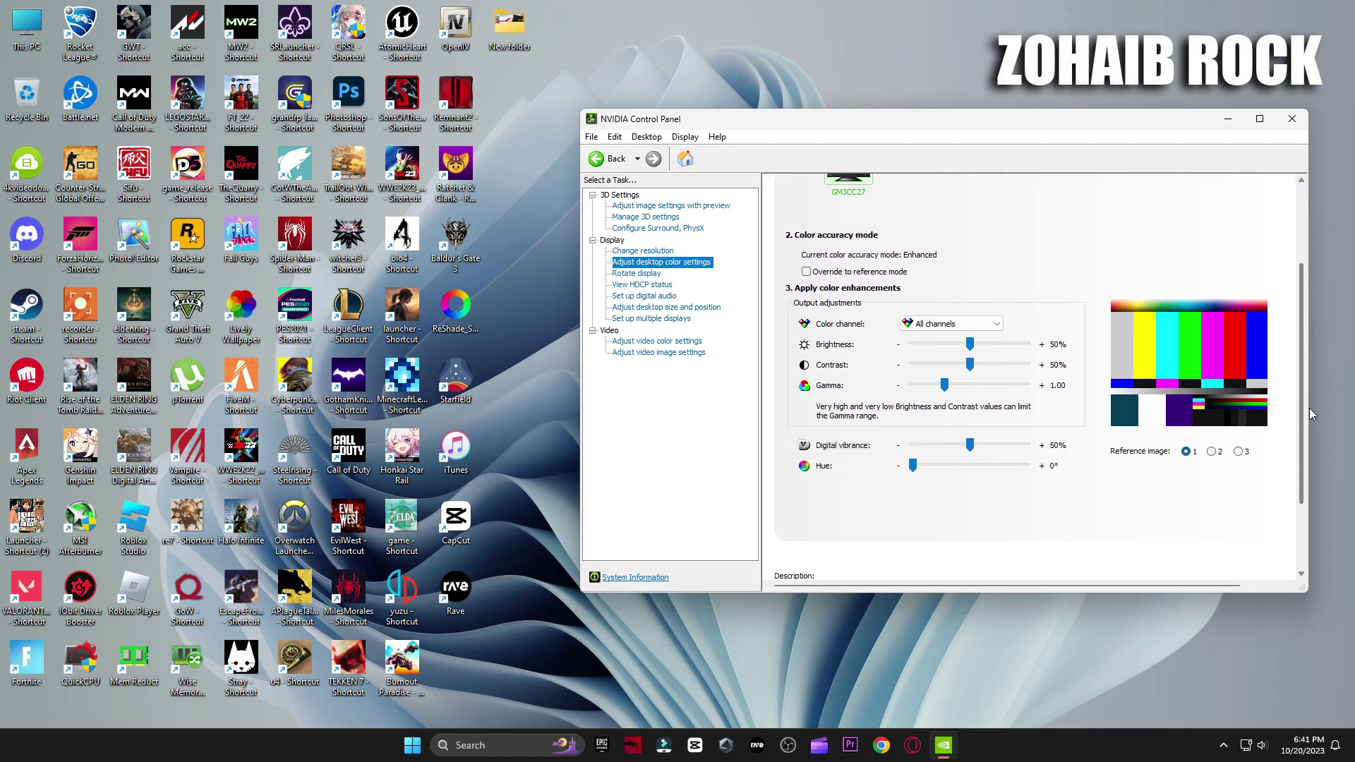
{"action": "left_click", "coordinate": [647, 275]}
{"action": "left_click", "coordinate": [650, 283]}
{"action": "left_click", "coordinate": [644, 295]}
{"action": "left_click", "coordinate": [666, 307]}
{"action": "scroll", "coordinate": [855, 314], "scroll_direction": "down", "scroll_amount": 3}
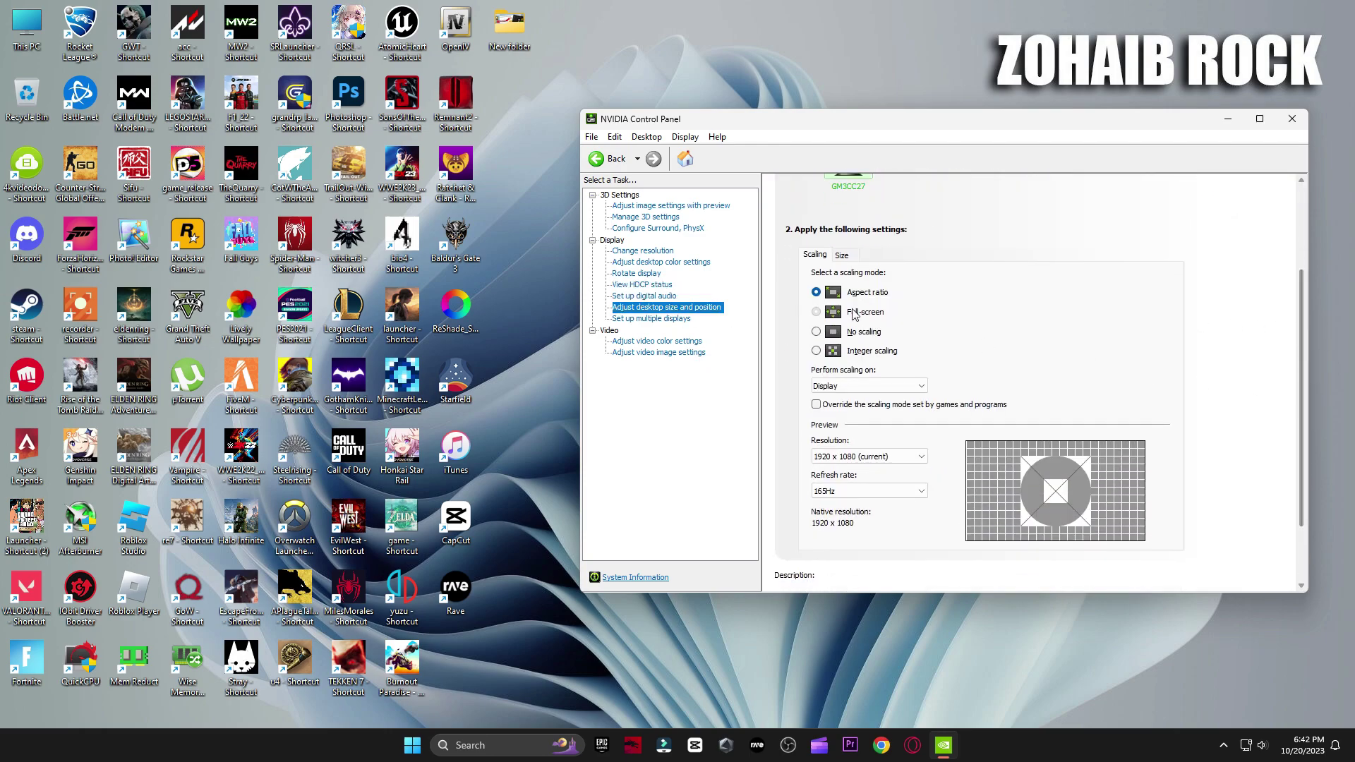
{"action": "left_click", "coordinate": [652, 318]}
{"action": "left_click", "coordinate": [671, 342]}
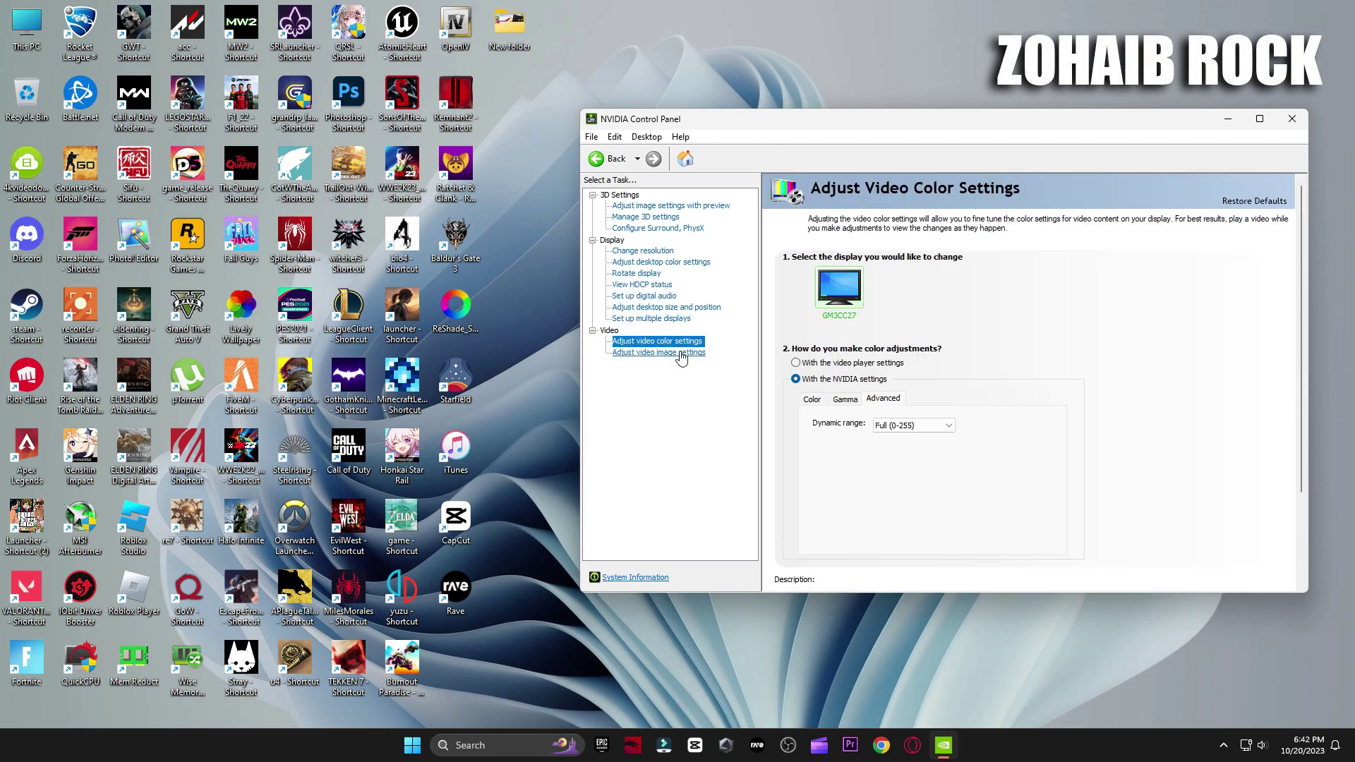
{"action": "left_click", "coordinate": [692, 353]}
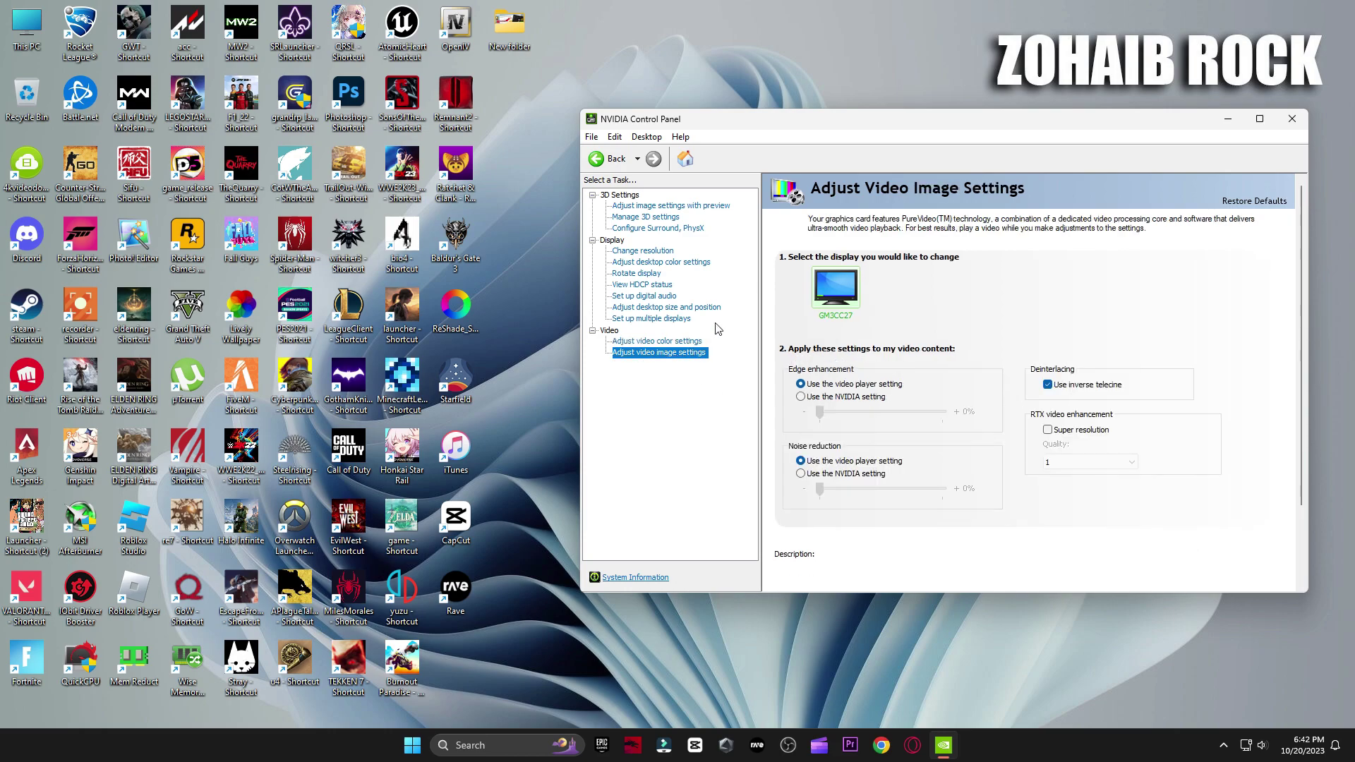
{"action": "left_click", "coordinate": [676, 206]}
{"action": "left_click", "coordinate": [1292, 118]}
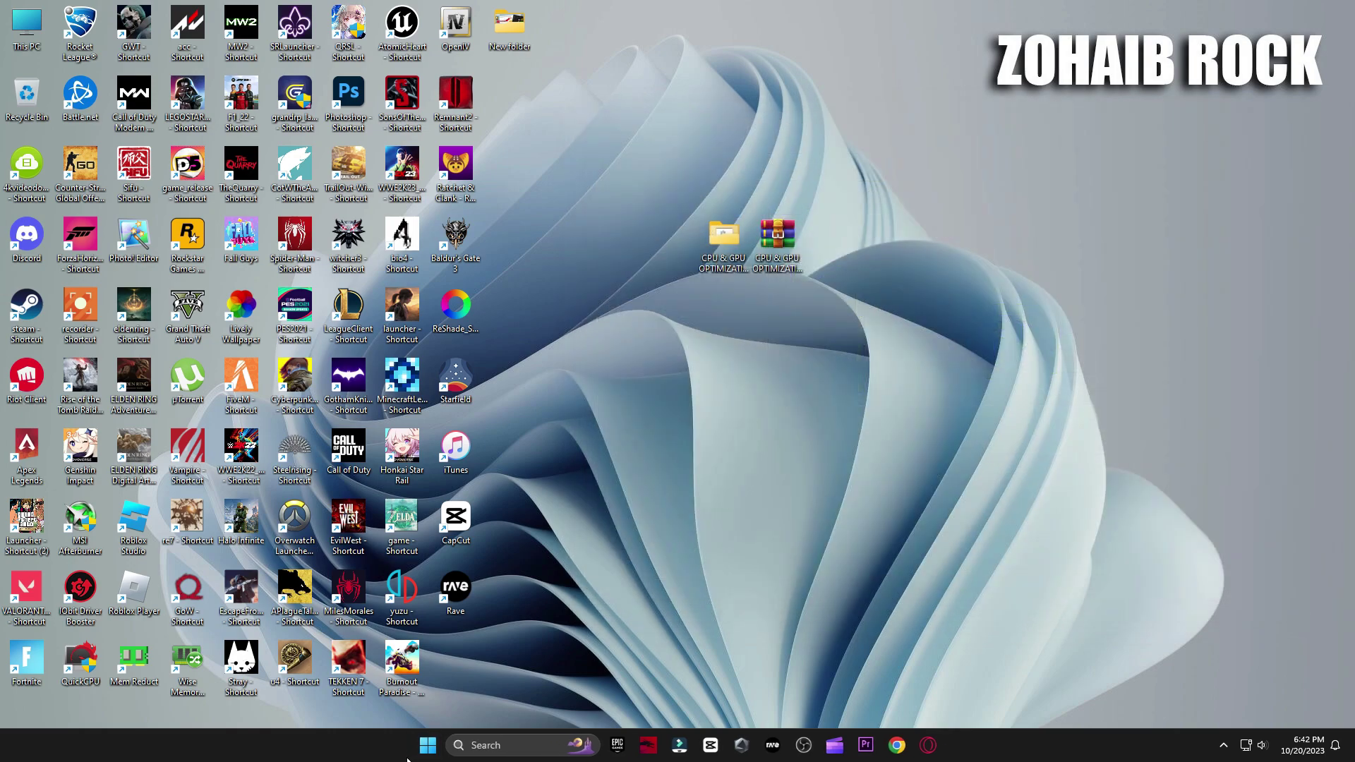
Open Windows Settings, check that Game Mode is on under Gaming, and open its related Graphics settings.
{"action": "left_click", "coordinate": [428, 745]}
{"action": "left_click", "coordinate": [711, 450]}
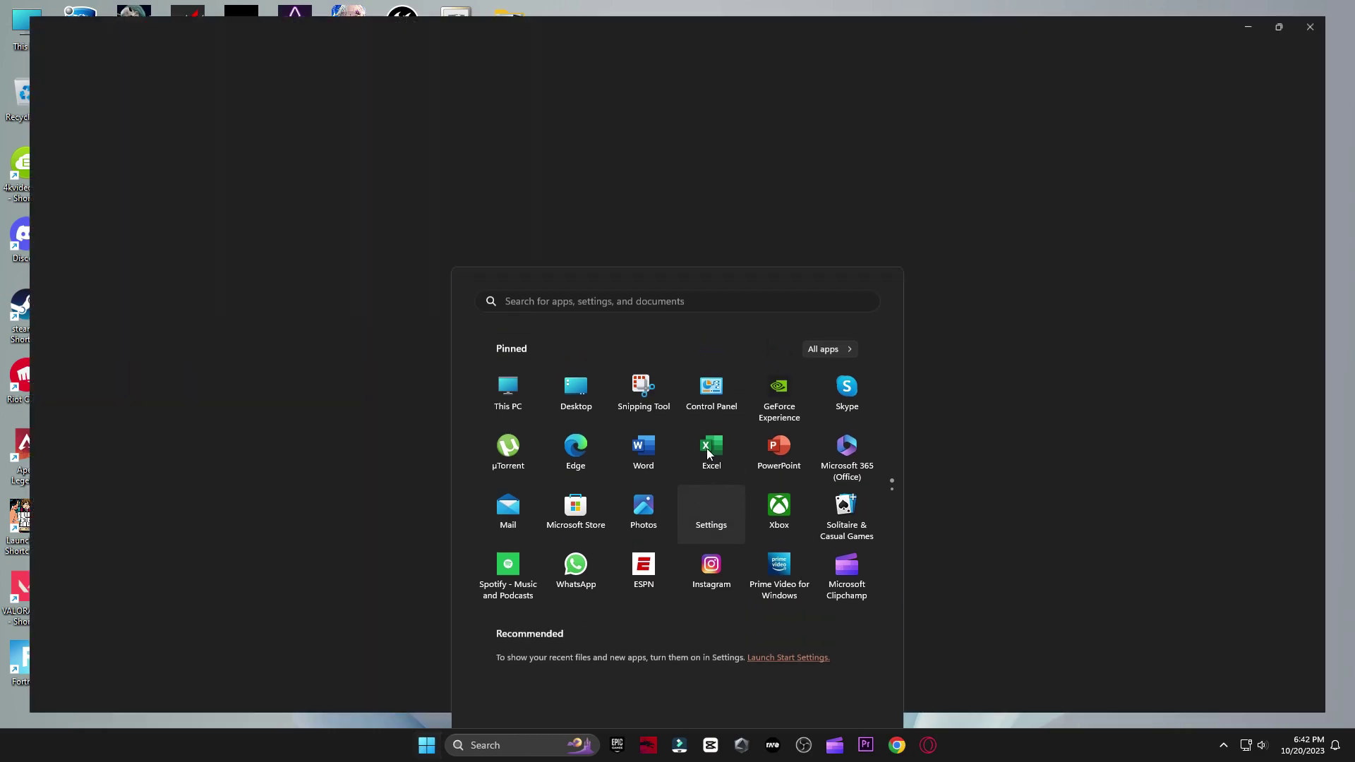
{"action": "left_click", "coordinate": [51, 380]}
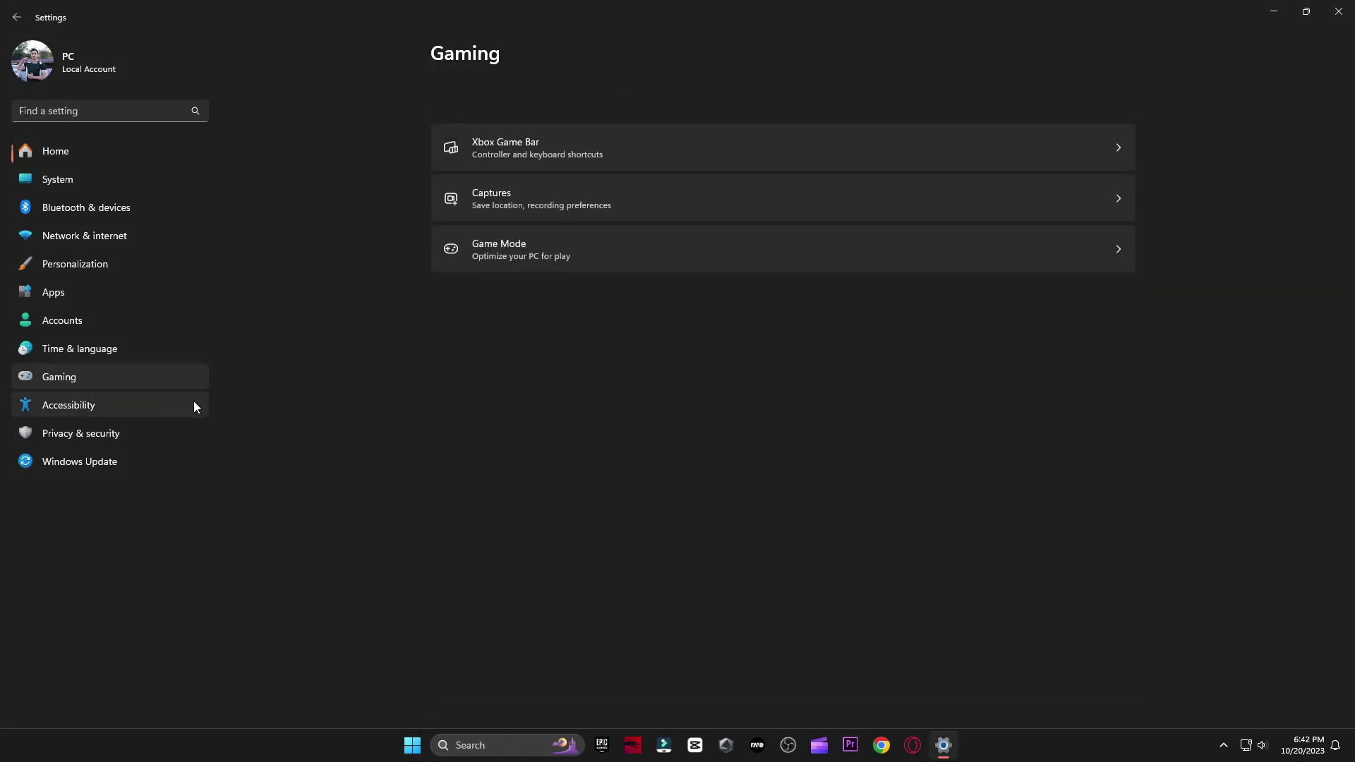
{"action": "left_click", "coordinate": [508, 209]}
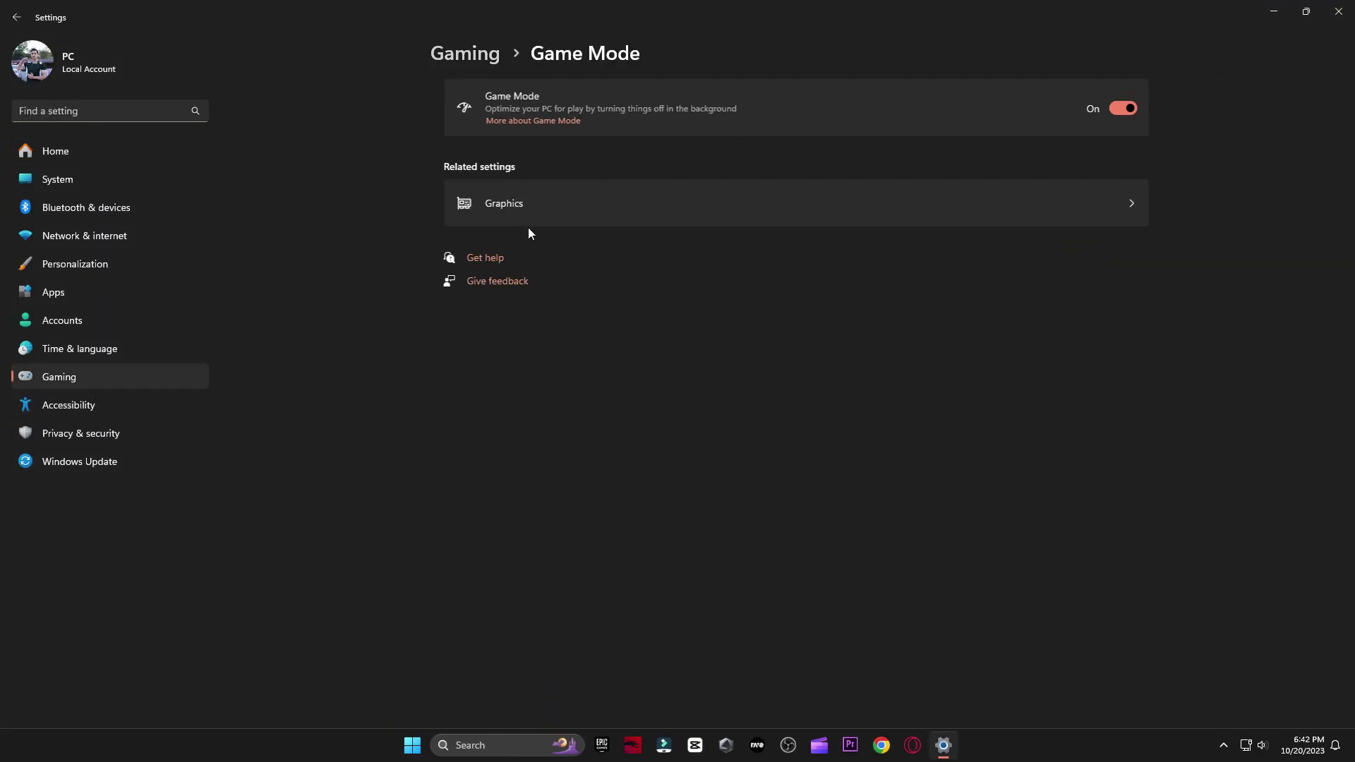
{"action": "left_click", "coordinate": [476, 209]}
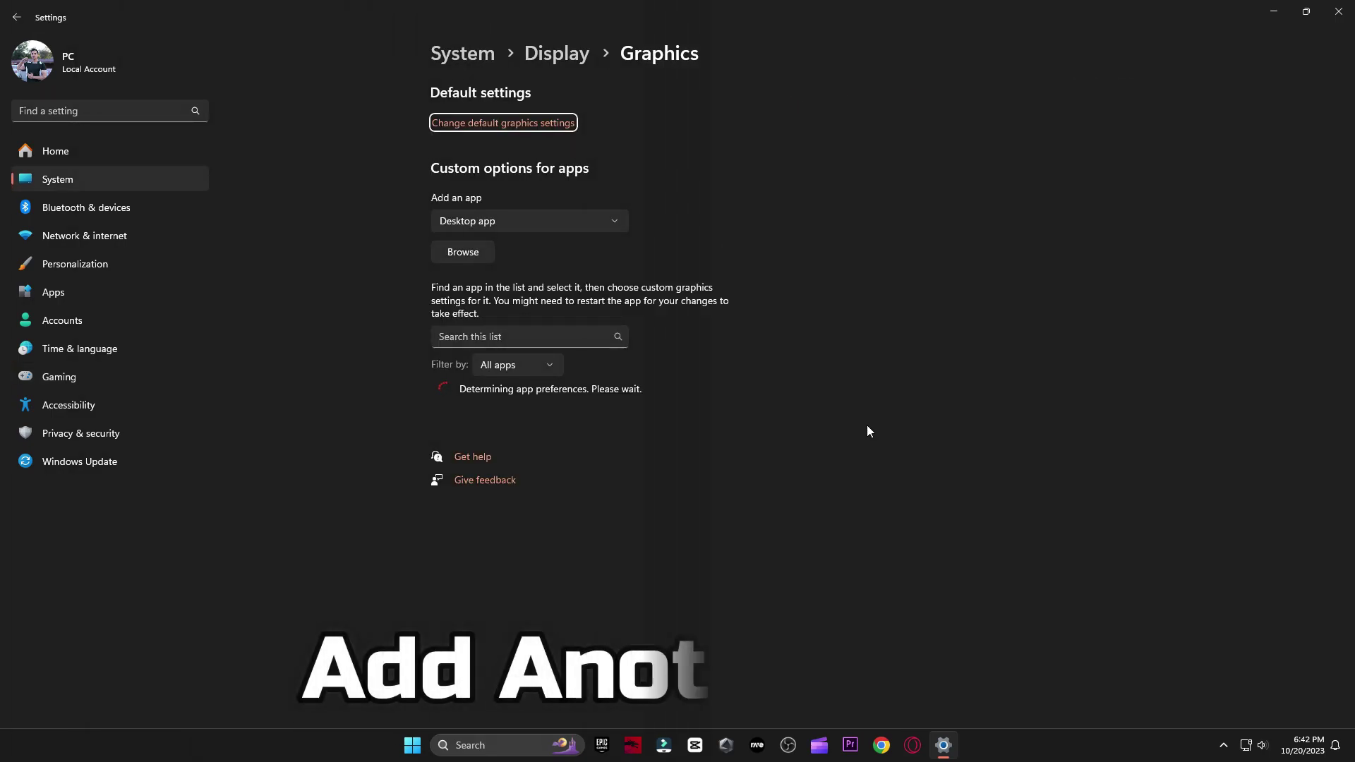
Remove Fortnite from the list of apps with custom graphics options.
{"action": "scroll", "coordinate": [642, 521], "scroll_direction": "down", "scroll_amount": 2}
{"action": "scroll", "coordinate": [640, 520], "scroll_direction": "down", "scroll_amount": 1}
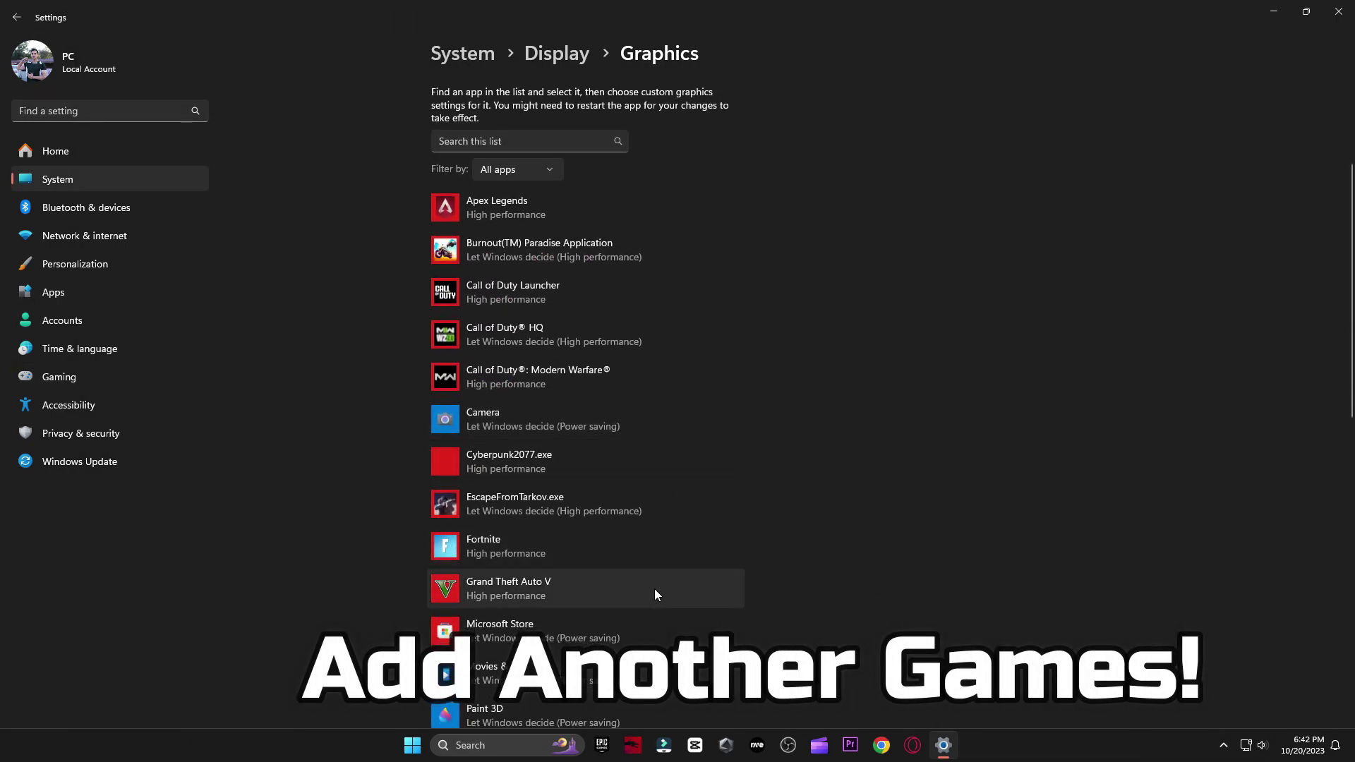
{"action": "left_click", "coordinate": [589, 560]}
{"action": "left_click", "coordinate": [721, 616]}
Add FortniteClient-Win64-Shipping from Games\Fortnite\FortniteGame\Binaries\Win64 on Local Disk (I:) as a desktop app in the custom graphics options.
{"action": "scroll", "coordinate": [585, 342], "scroll_direction": "up", "scroll_amount": 3}
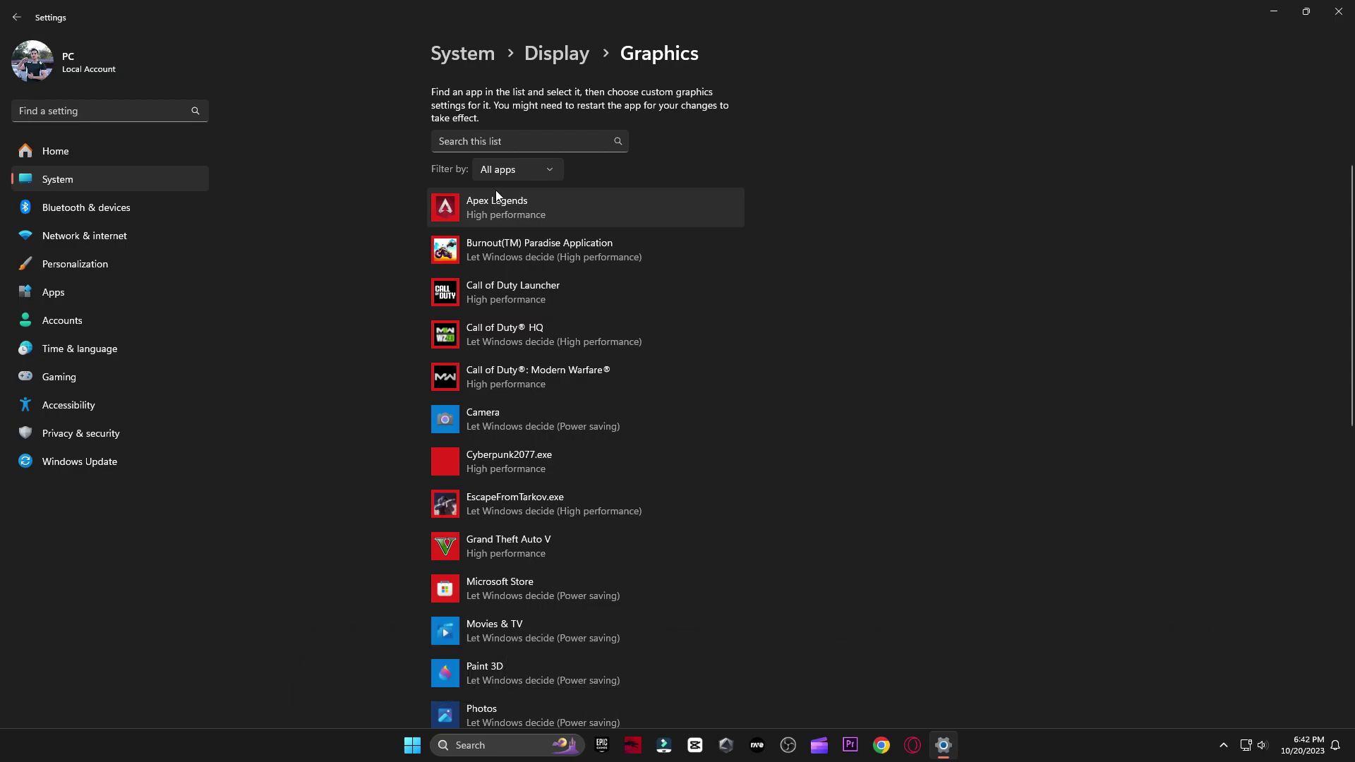
{"action": "left_click", "coordinate": [477, 253]}
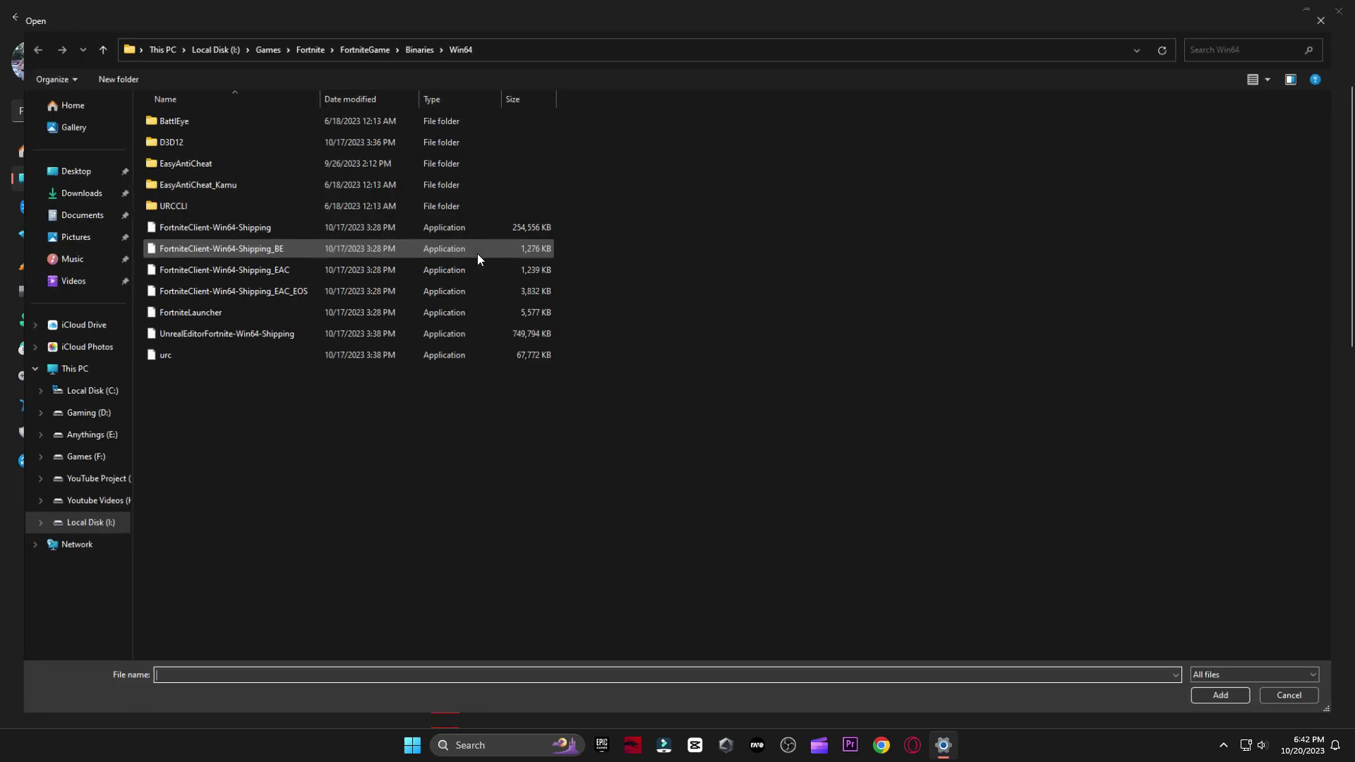
{"action": "left_click", "coordinate": [78, 527]}
{"action": "double_click", "coordinate": [169, 140]}
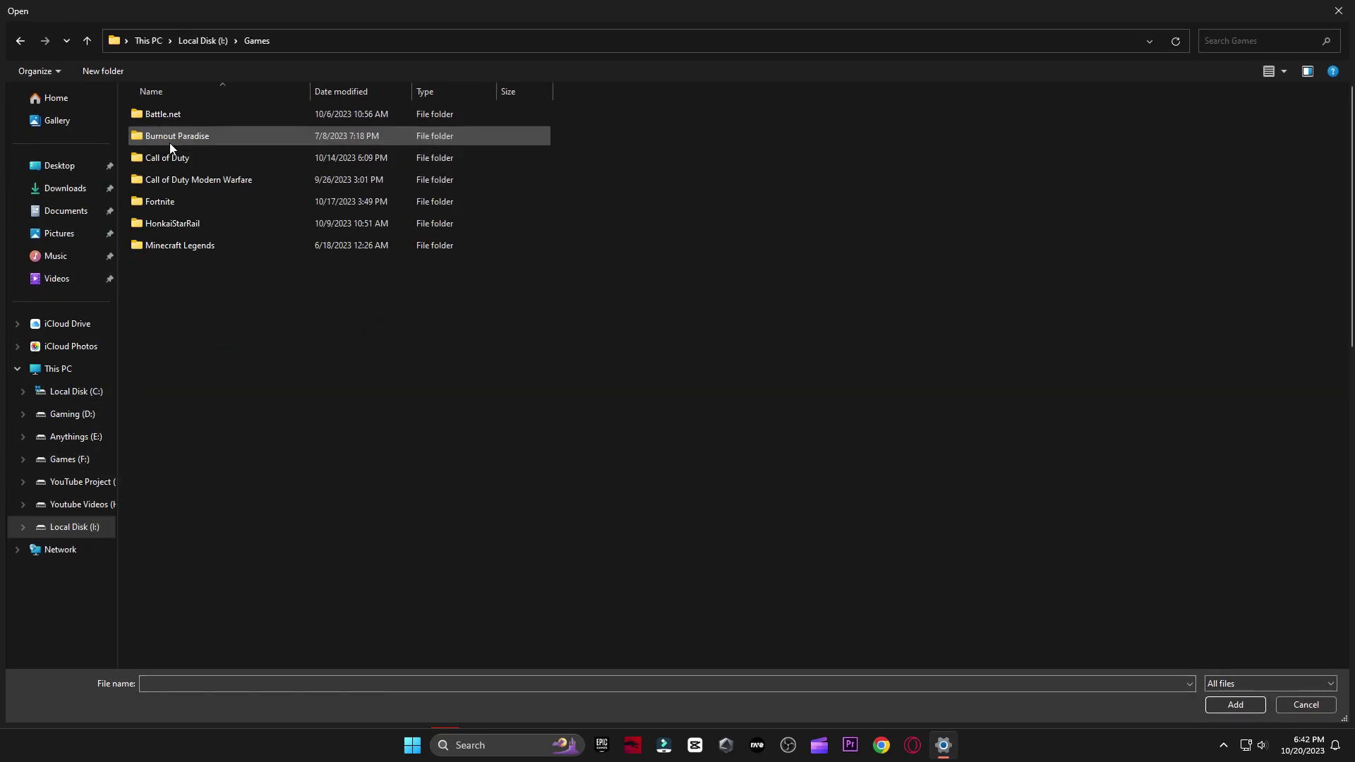
{"action": "left_click", "coordinate": [217, 206]}
{"action": "double_click", "coordinate": [217, 206]}
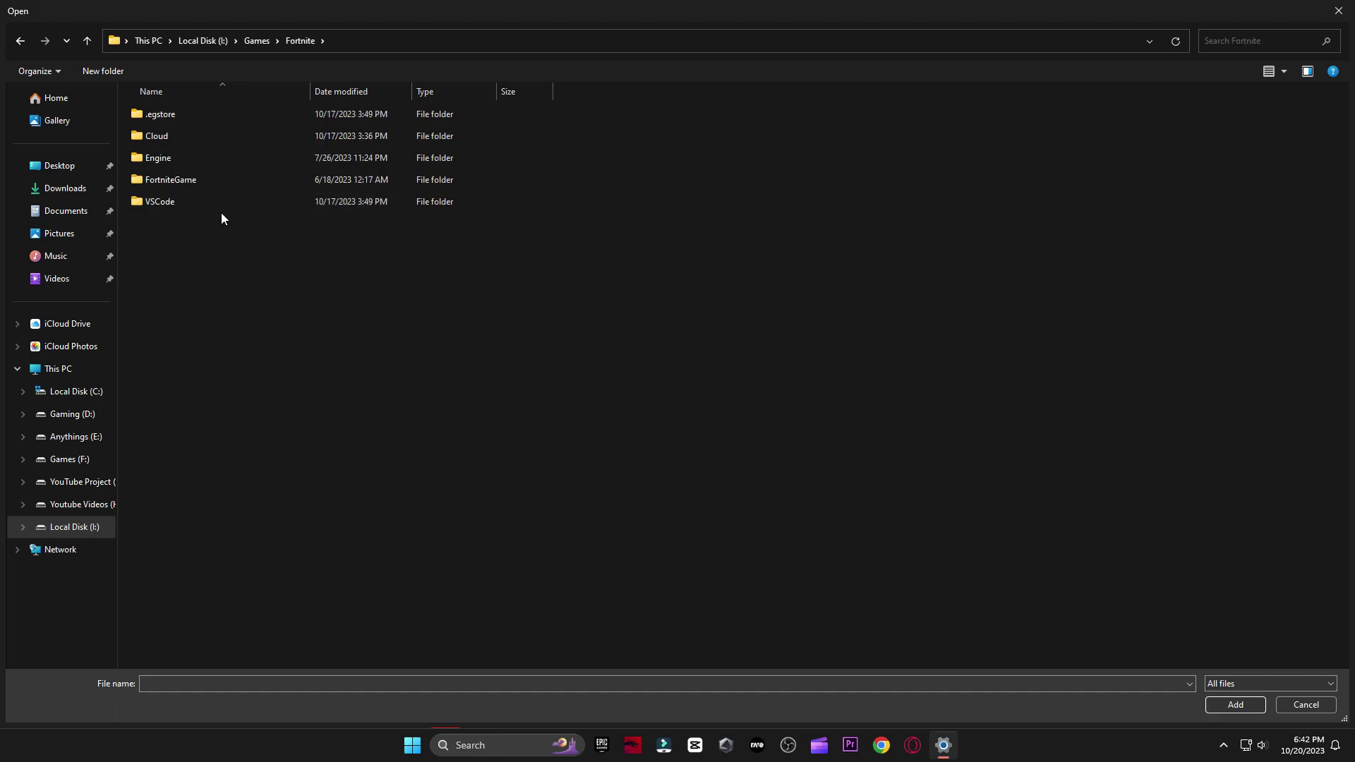
{"action": "double_click", "coordinate": [177, 168]}
{"action": "double_click", "coordinate": [174, 116]}
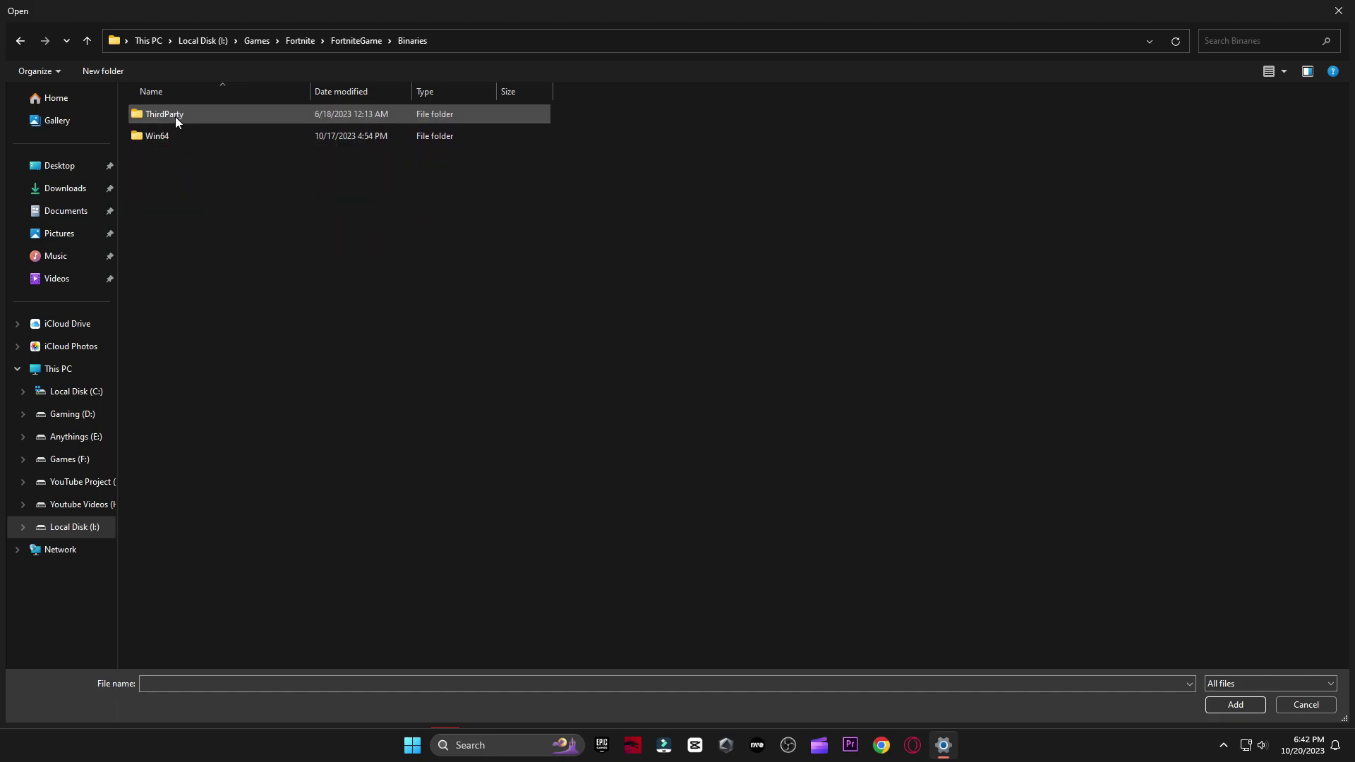
{"action": "double_click", "coordinate": [176, 140]}
{"action": "left_click", "coordinate": [452, 223]}
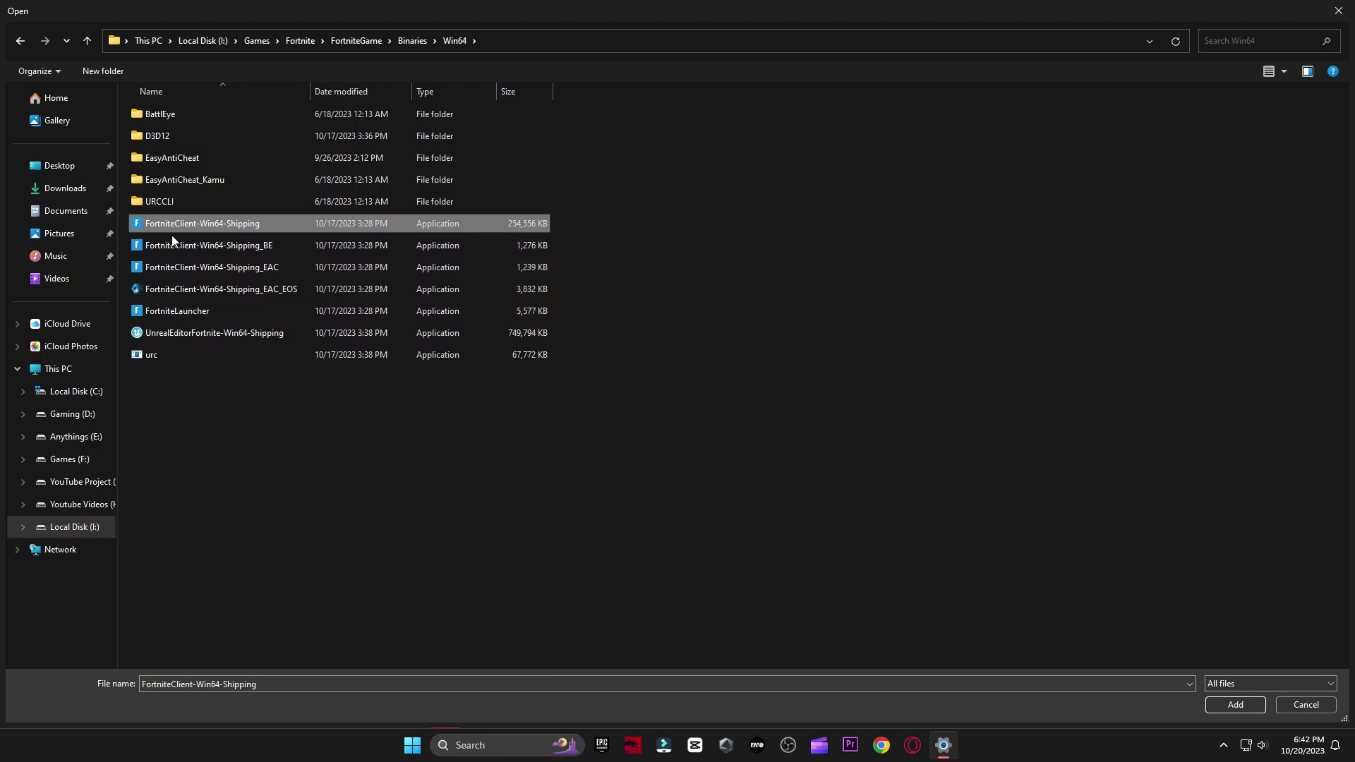
{"action": "left_click", "coordinate": [1245, 703]}
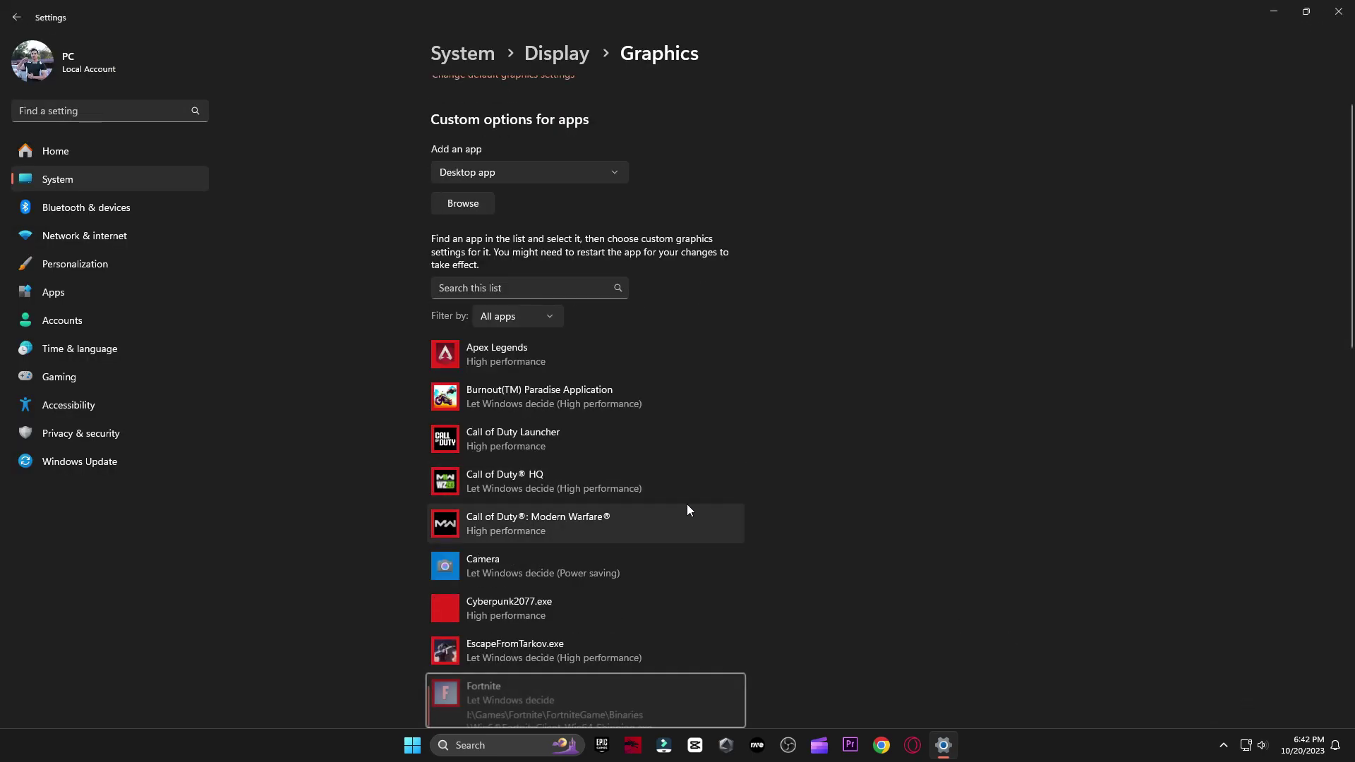
Set Fortnite's graphics preference to High performance and save it.
{"action": "left_click", "coordinate": [642, 568]}
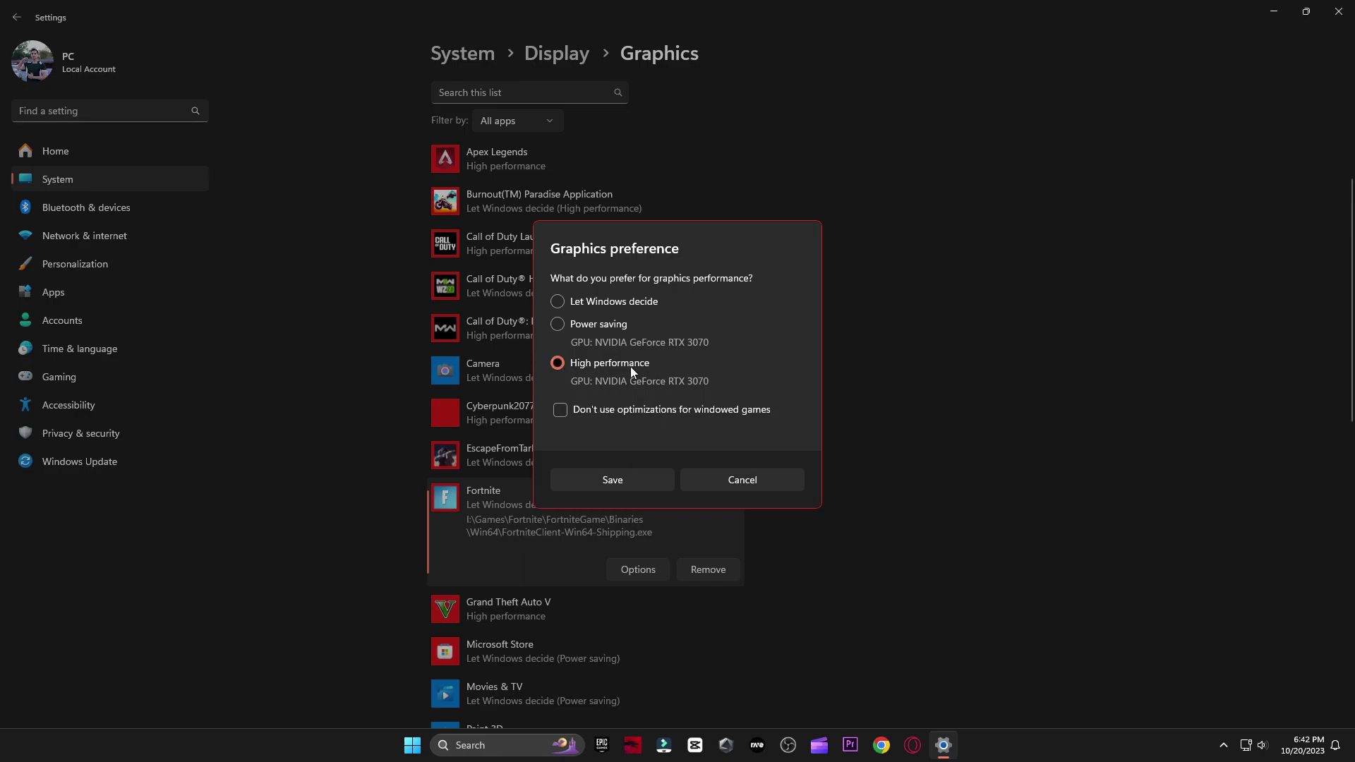
{"action": "left_click", "coordinate": [611, 479]}
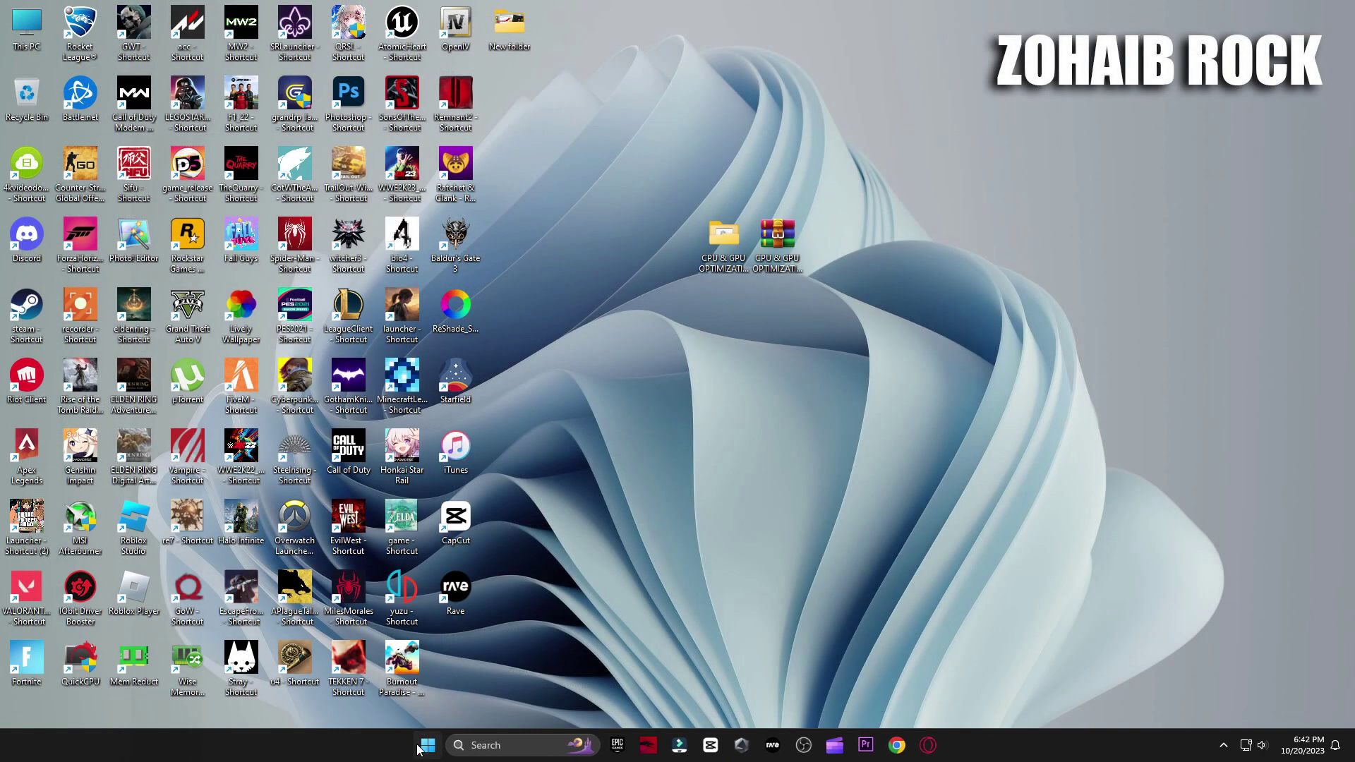
Open the Windows power options for restarting the PC.
{"action": "key", "text": "super"}
{"action": "left_click", "coordinate": [864, 704]}
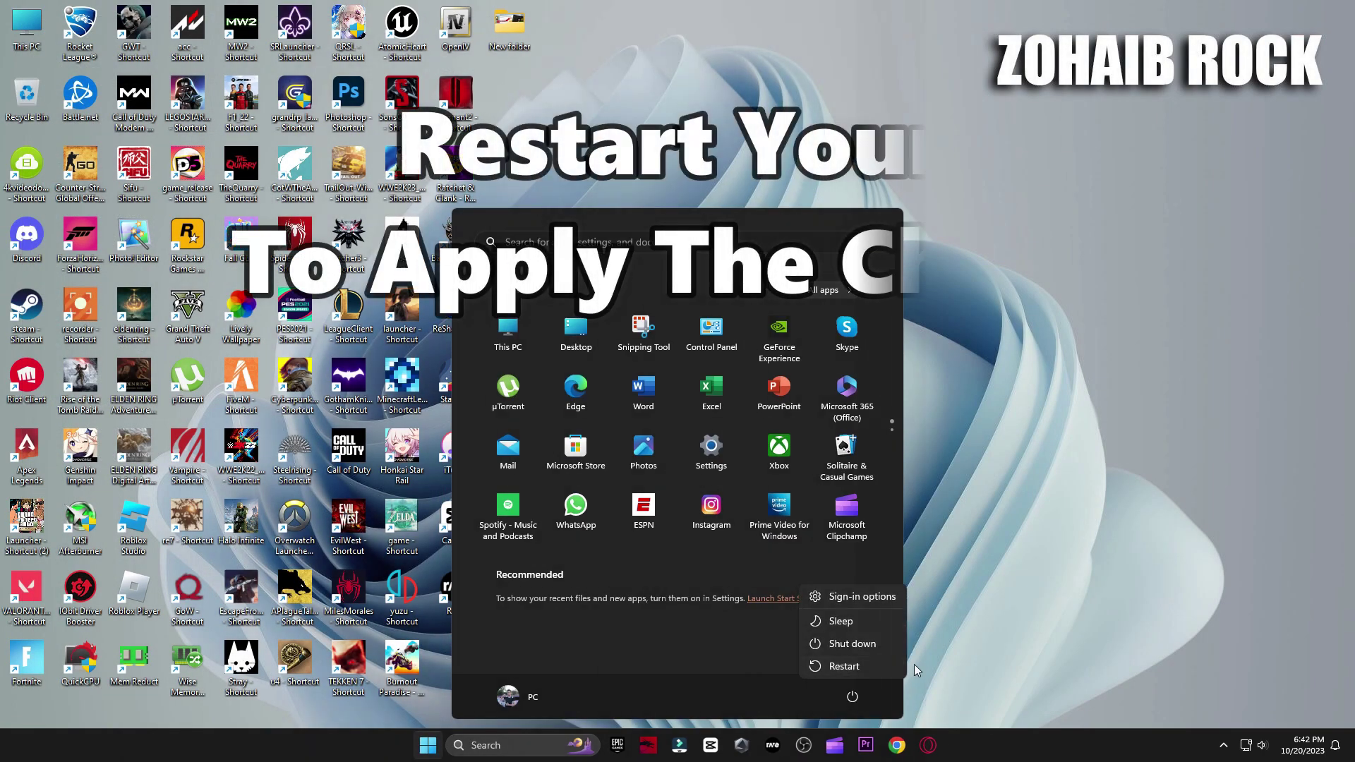